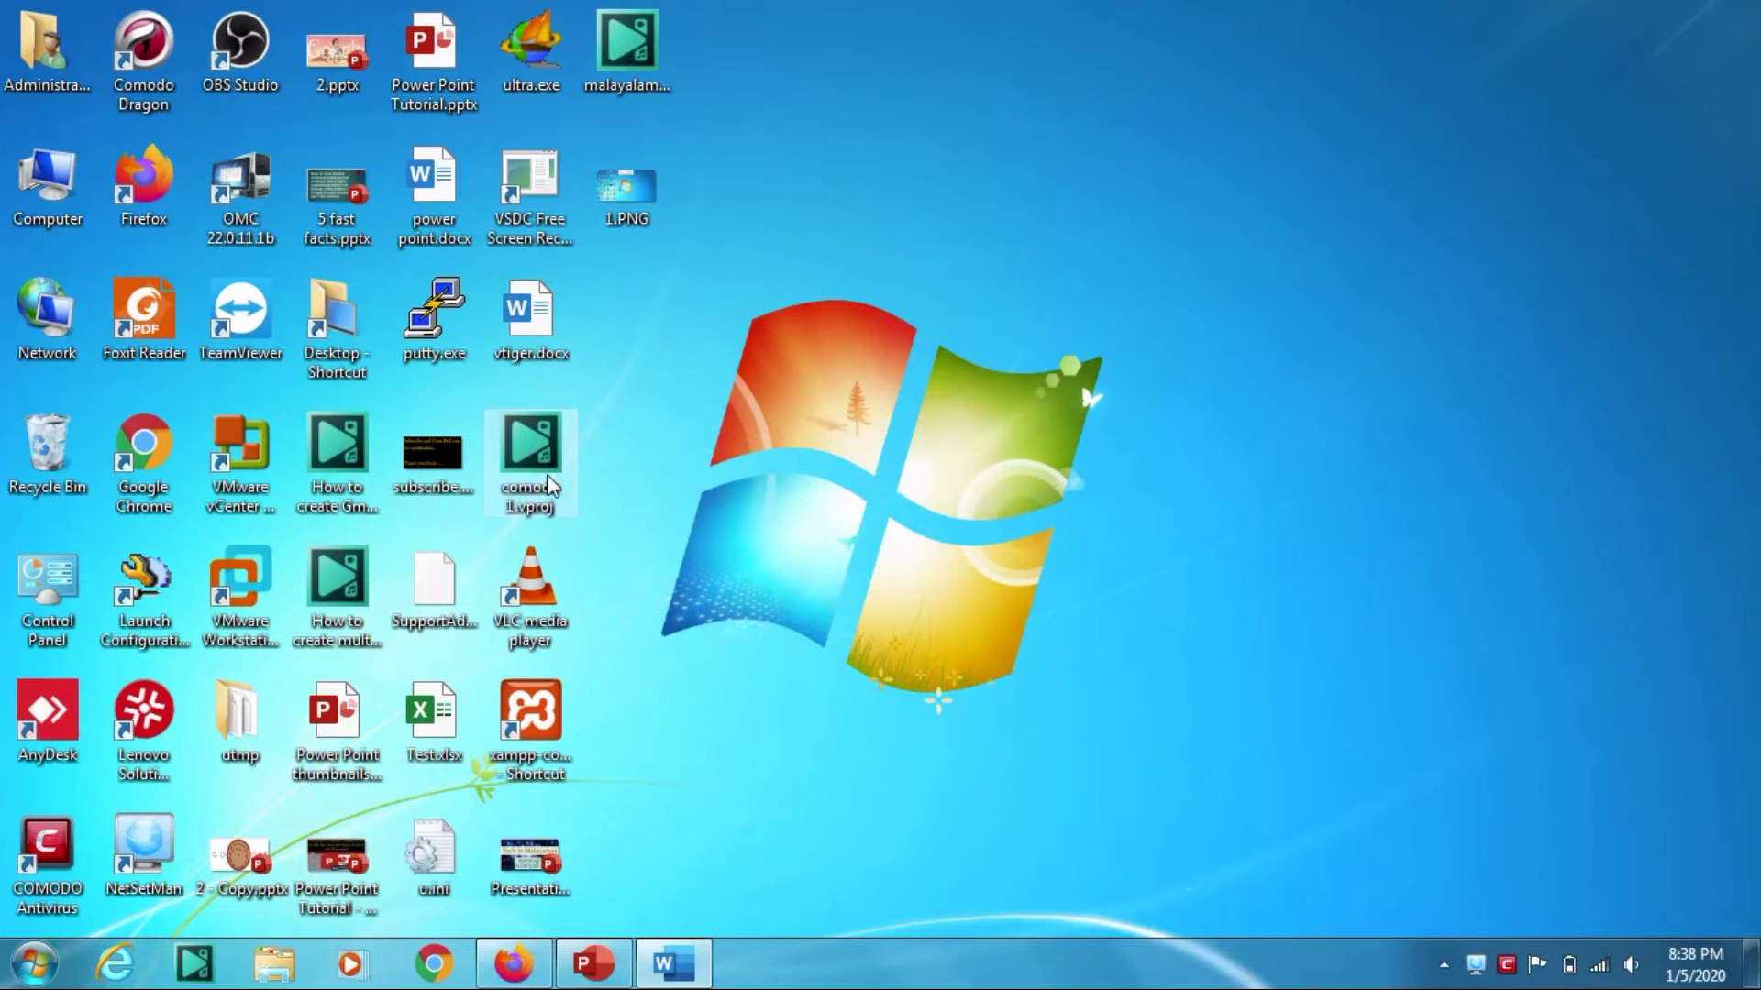
# Step: Refresh the Windows 7 desktop a few times from its right-click menu
pyautogui.rightClick(919, 269)
pyautogui.click(1030, 404)
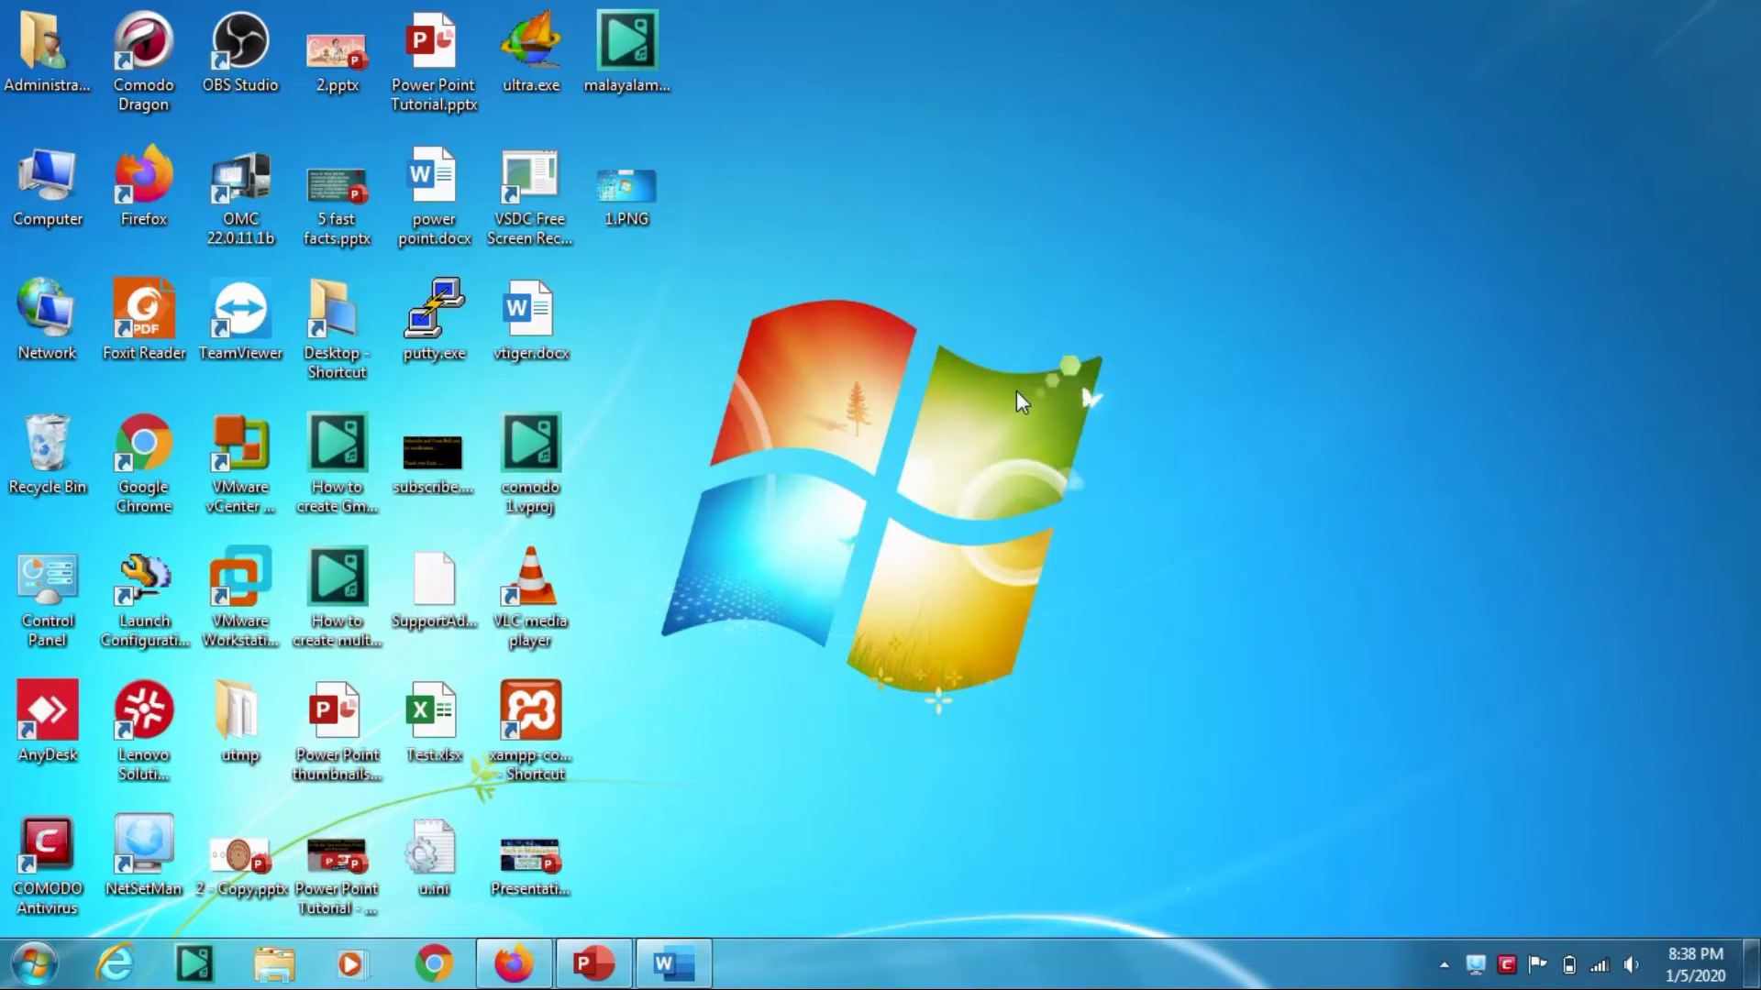
pyautogui.rightClick(976, 295)
pyautogui.click(1074, 437)
pyautogui.rightClick(899, 343)
pyautogui.click(1007, 481)
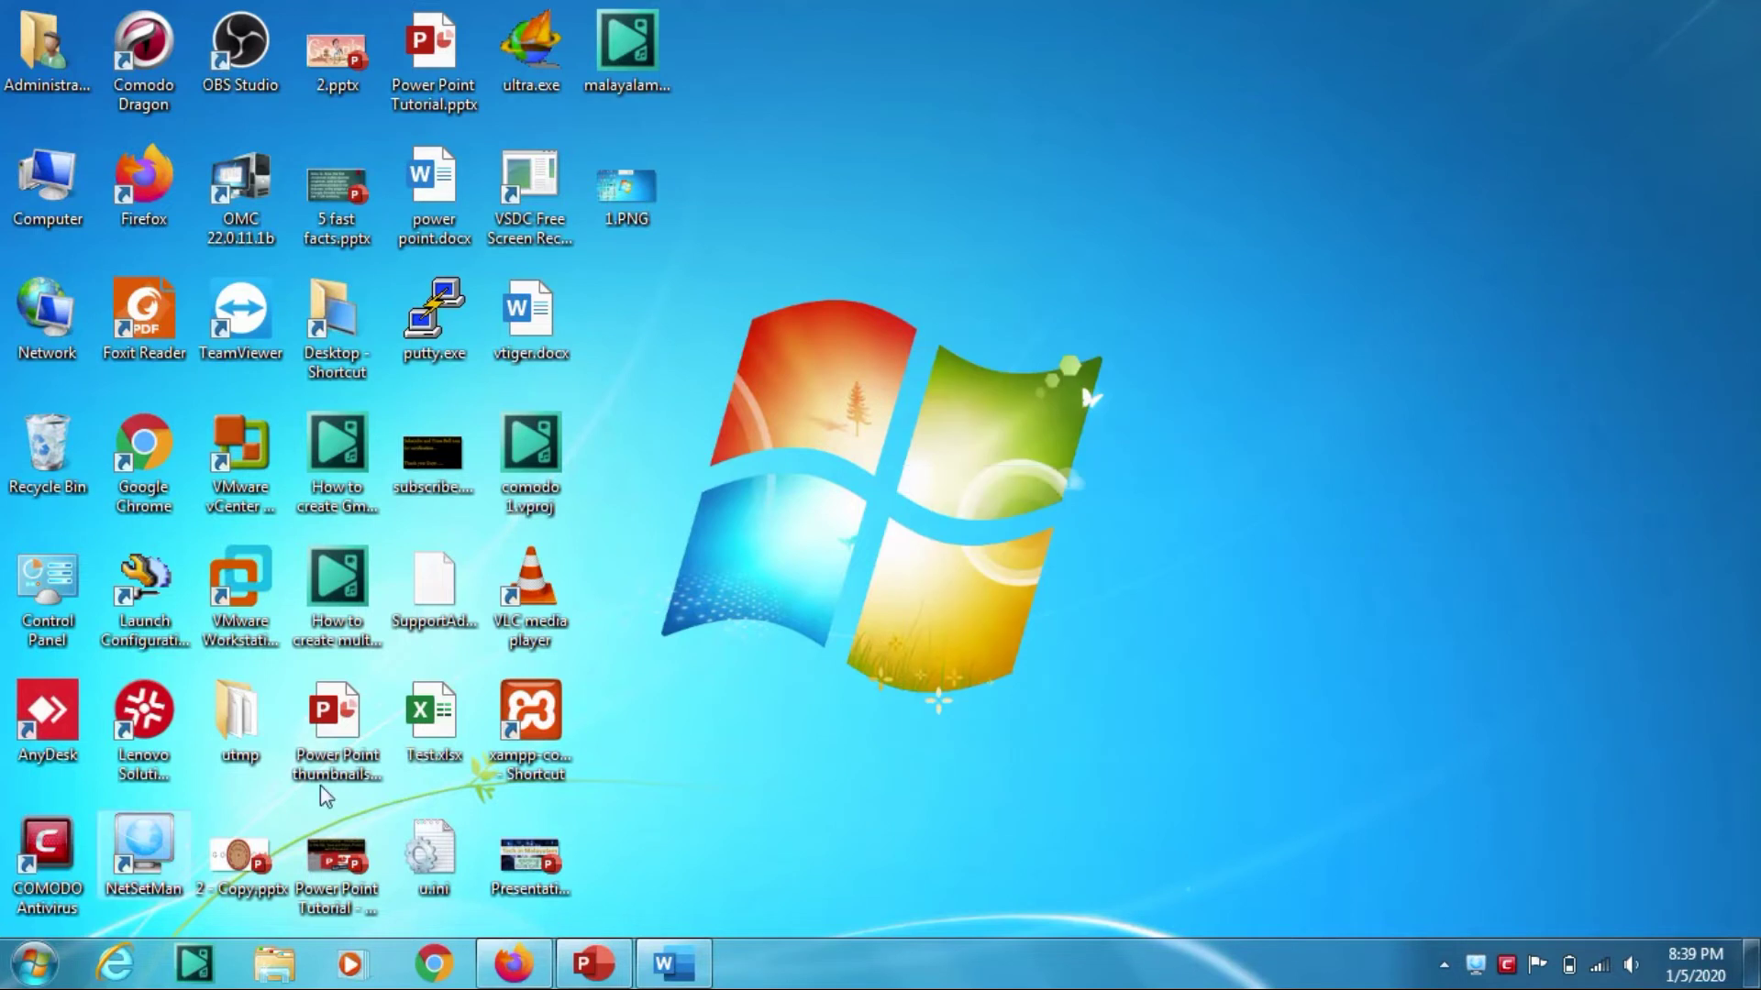
# Step: Launch Snipping Tool from Start search, move it upper right, and choose Rectangular Snip
pyautogui.press('super')
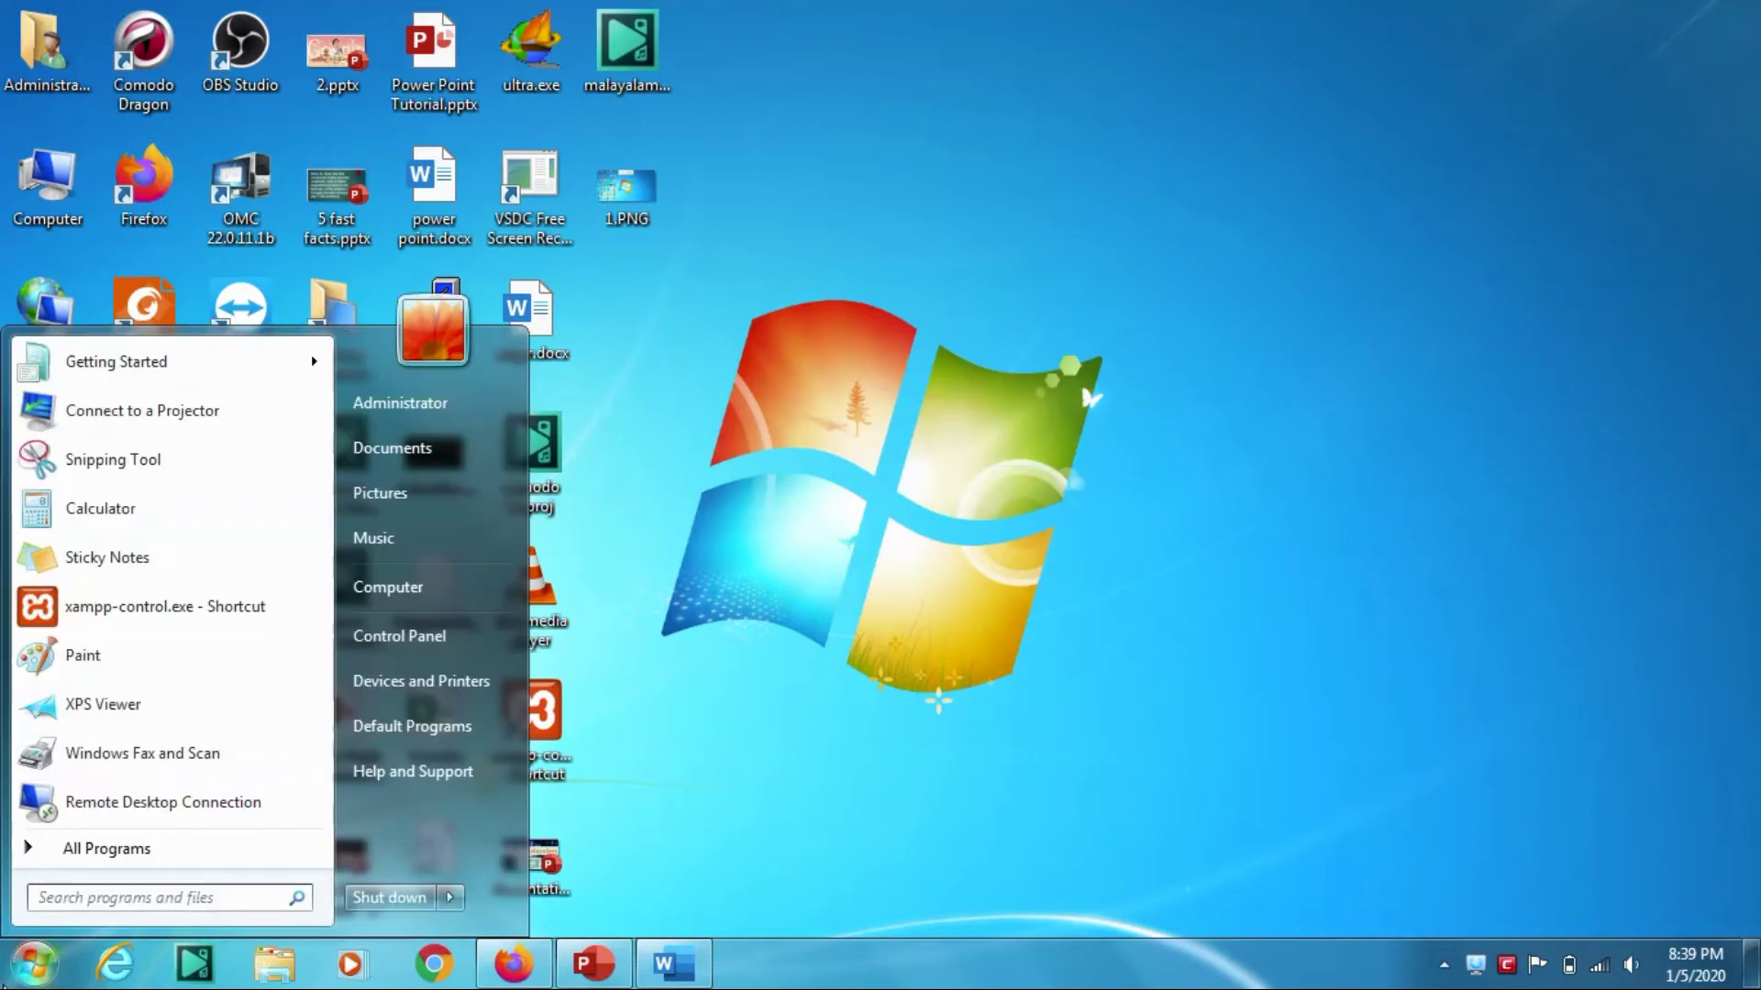
pyautogui.write('sni')
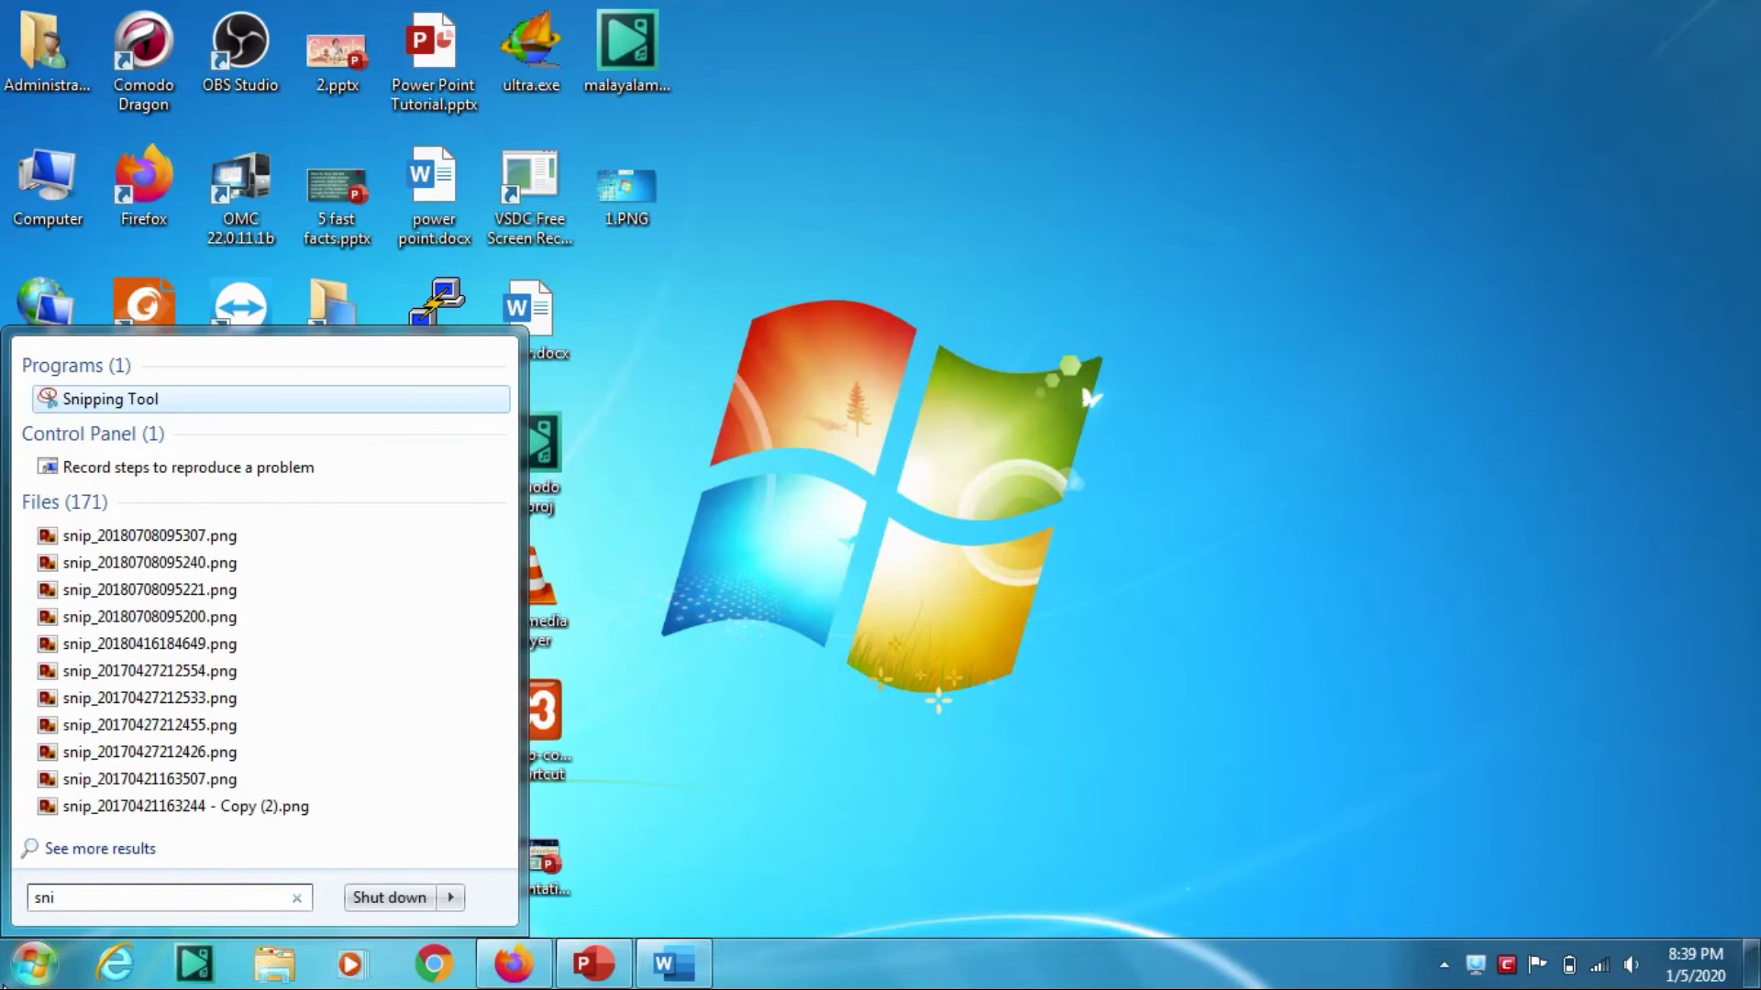
pyautogui.press('Return')
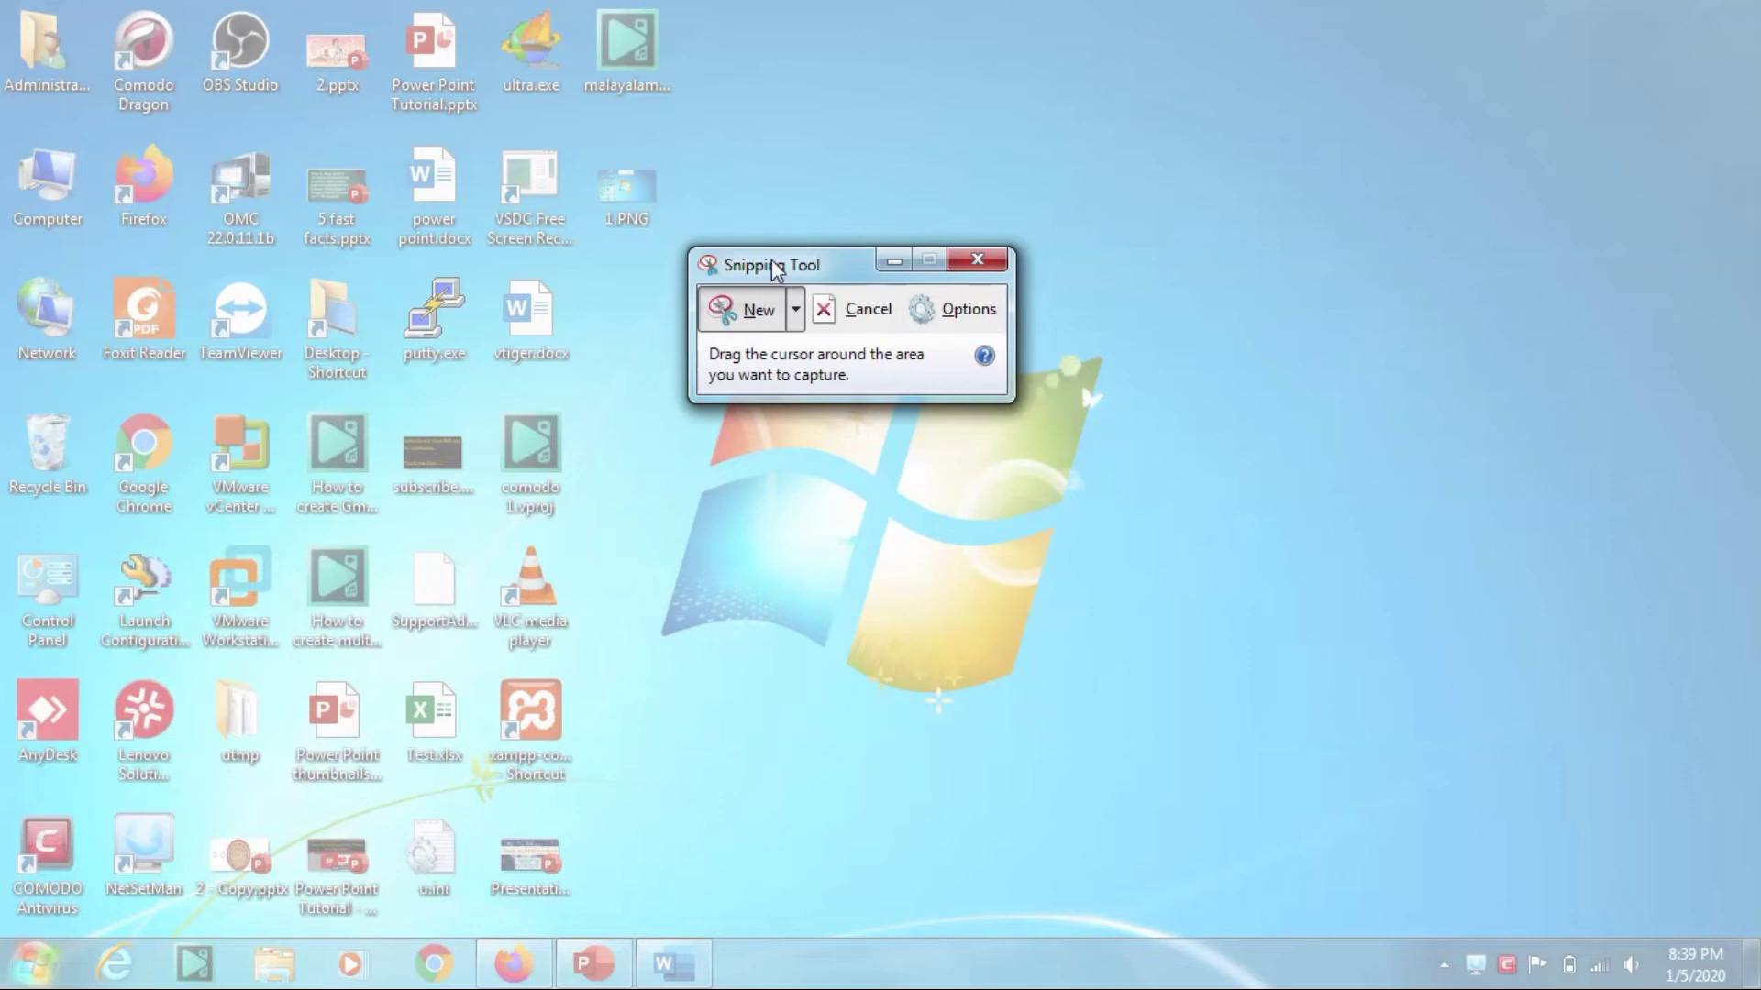
pyautogui.moveTo(773, 269); pyautogui.dragTo(967, 112)
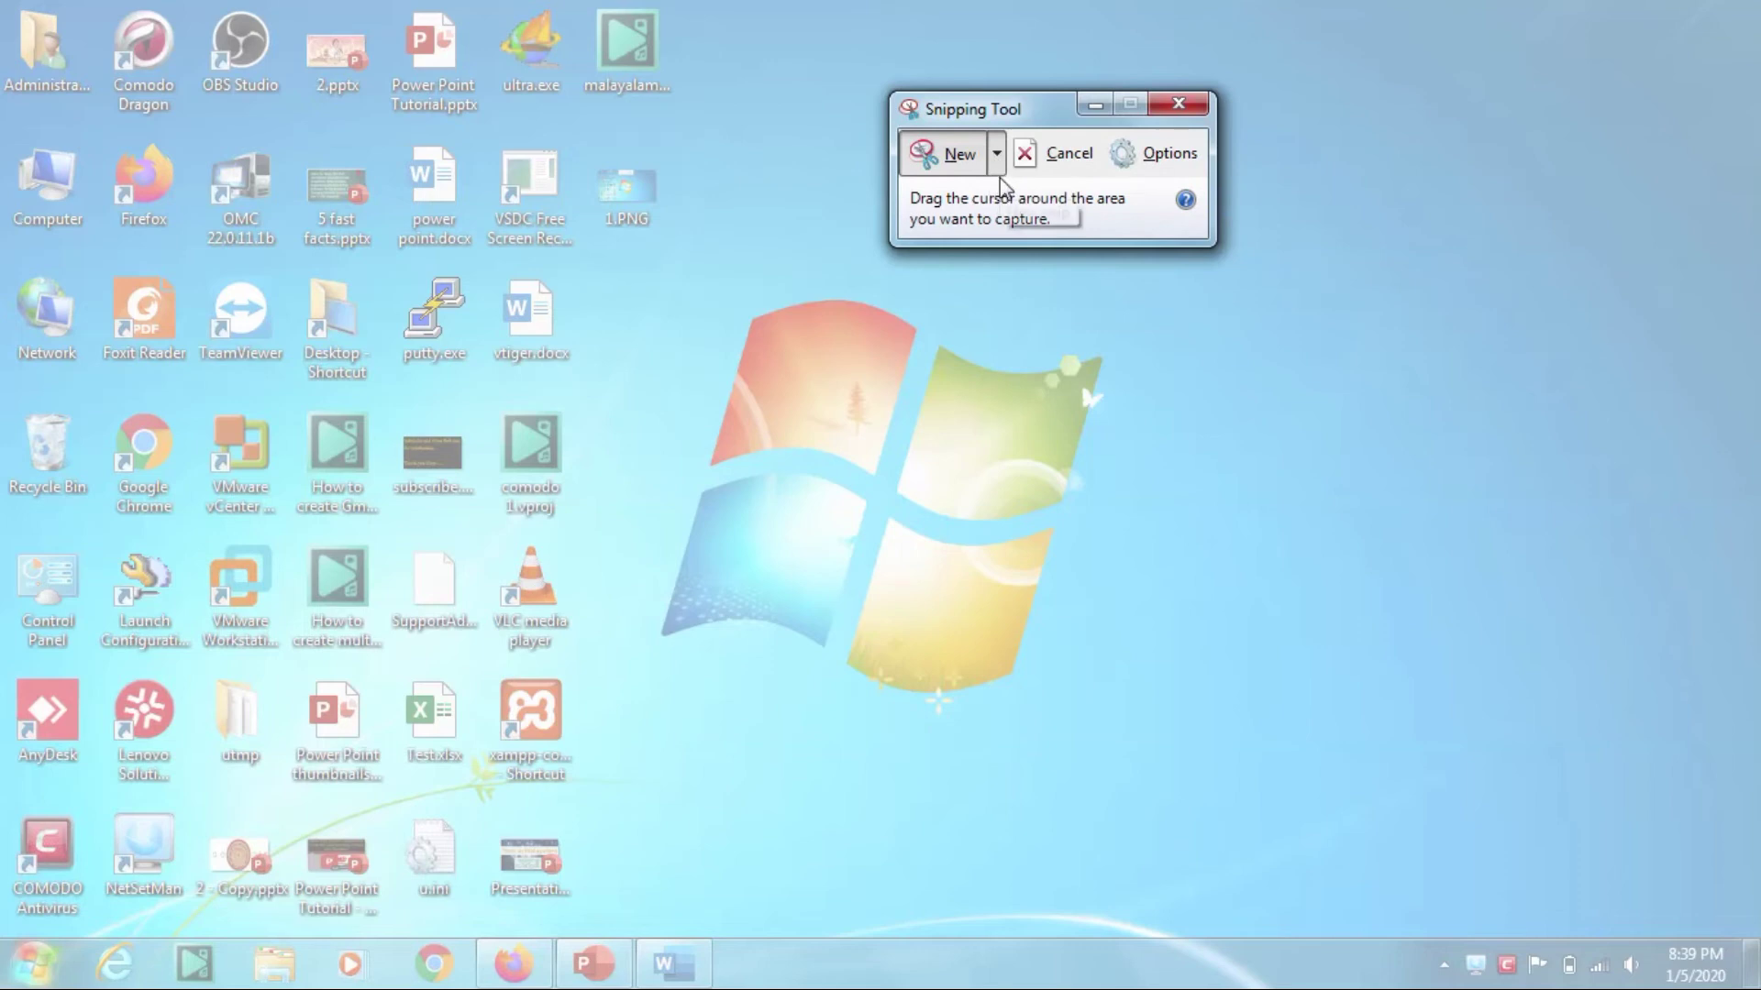
pyautogui.click(997, 154)
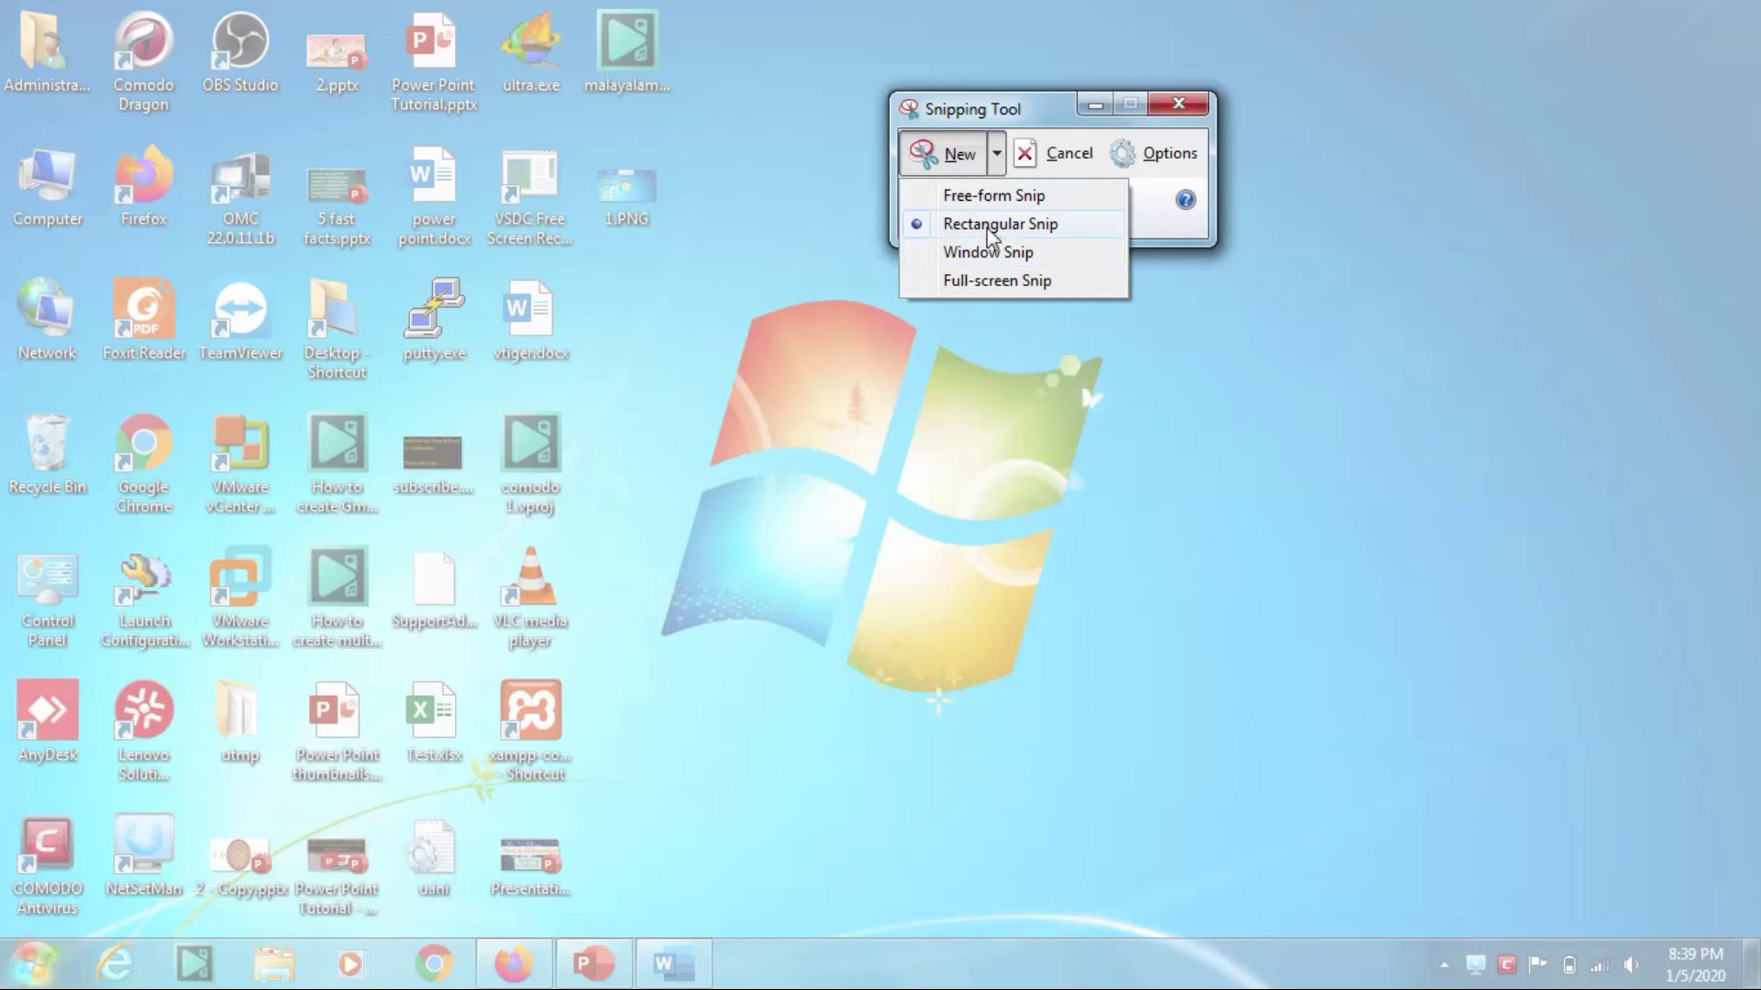
pyautogui.click(988, 227)
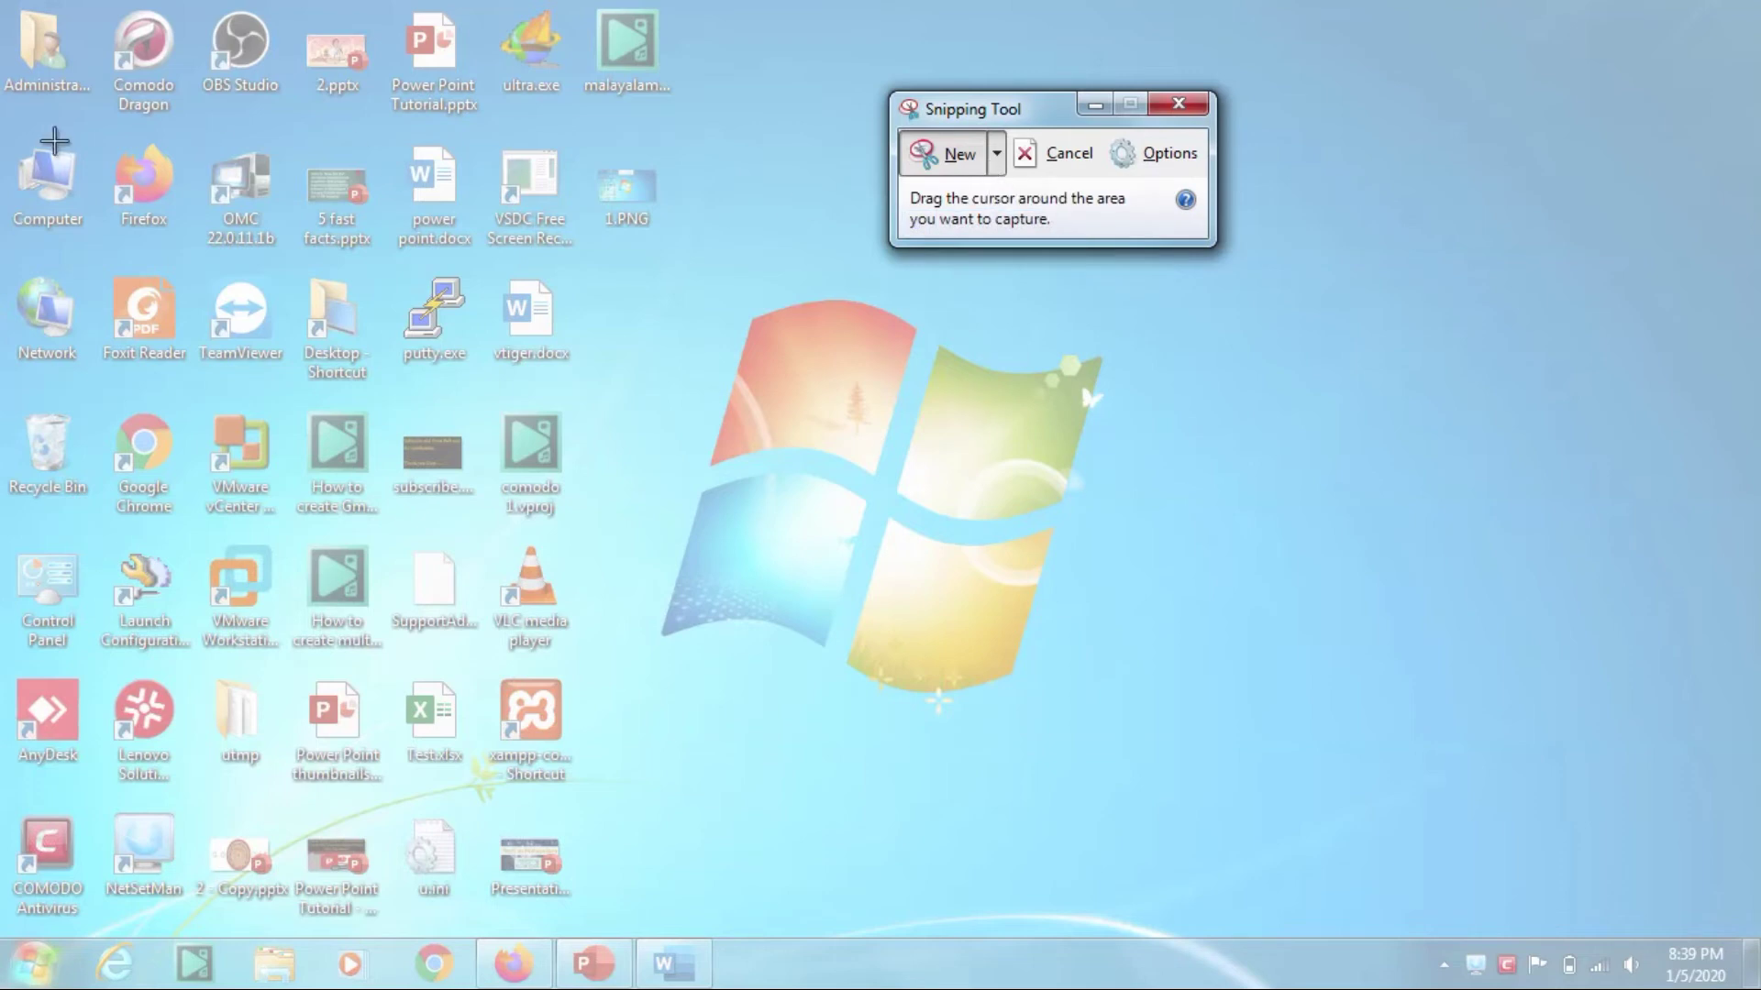
# Step: Capture the desktop icons and wallpaper as a rectangle and save it to the Desktop as 22.PNG
pyautogui.moveTo(17, 138)
pyautogui.mouseDown()
pyautogui.moveTo(407, 398)
pyautogui.moveTo(1049, 618)
pyautogui.moveTo(1076, 667)
pyautogui.moveTo(648, 660)
pyautogui.moveTo(838, 648)
pyautogui.moveTo(1014, 673)
pyautogui.moveTo(1092, 698)
pyautogui.moveTo(1180, 778)
pyautogui.mouseUp()
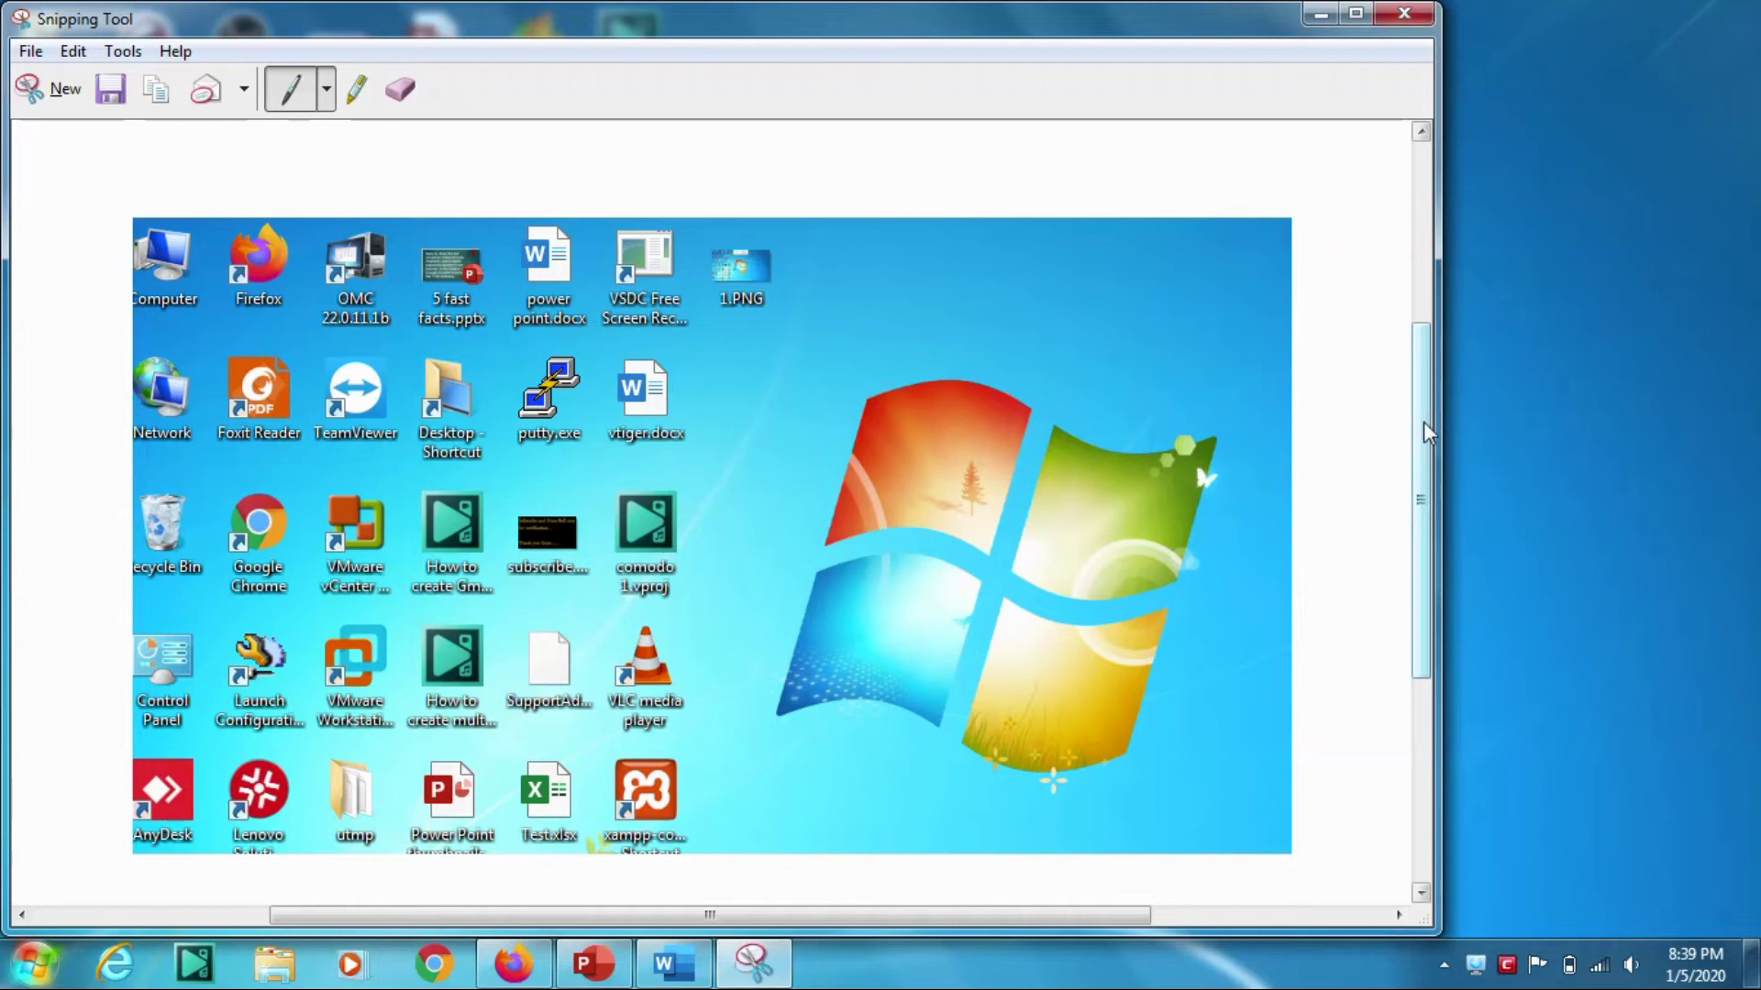
pyautogui.moveTo(1425, 432)
pyautogui.mouseDown()
pyautogui.moveTo(1379, 263)
pyautogui.moveTo(1432, 440)
pyautogui.mouseUp()
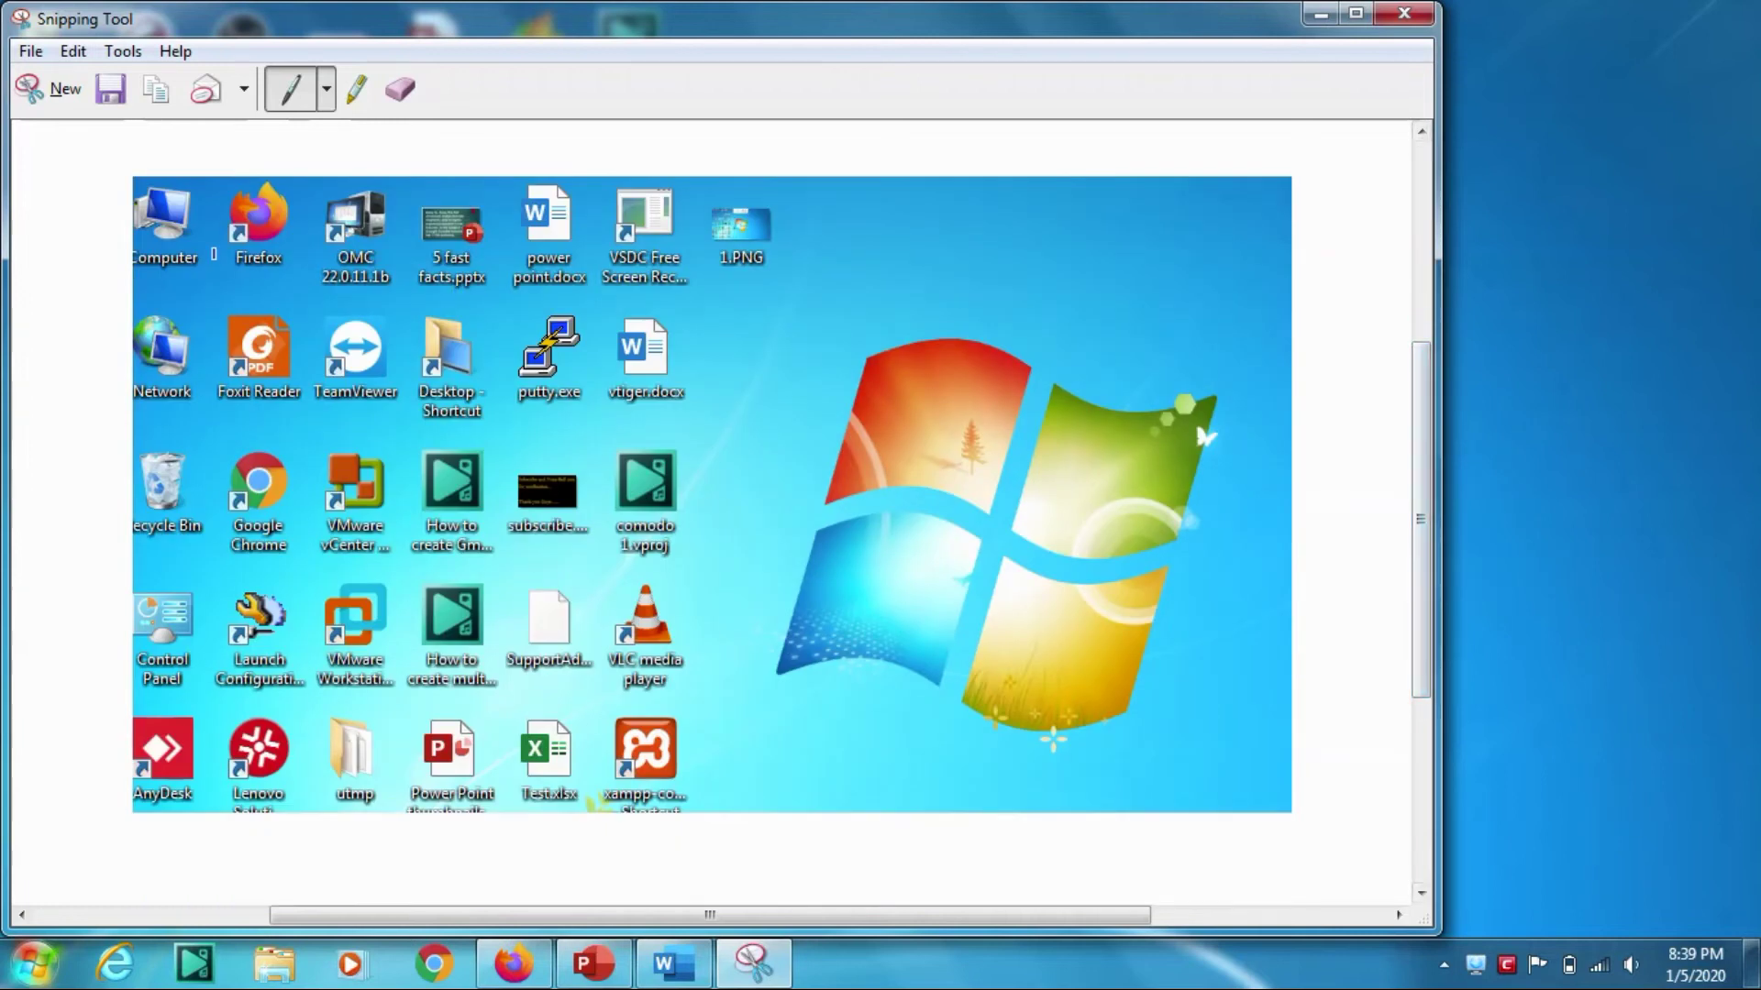
pyautogui.click(110, 88)
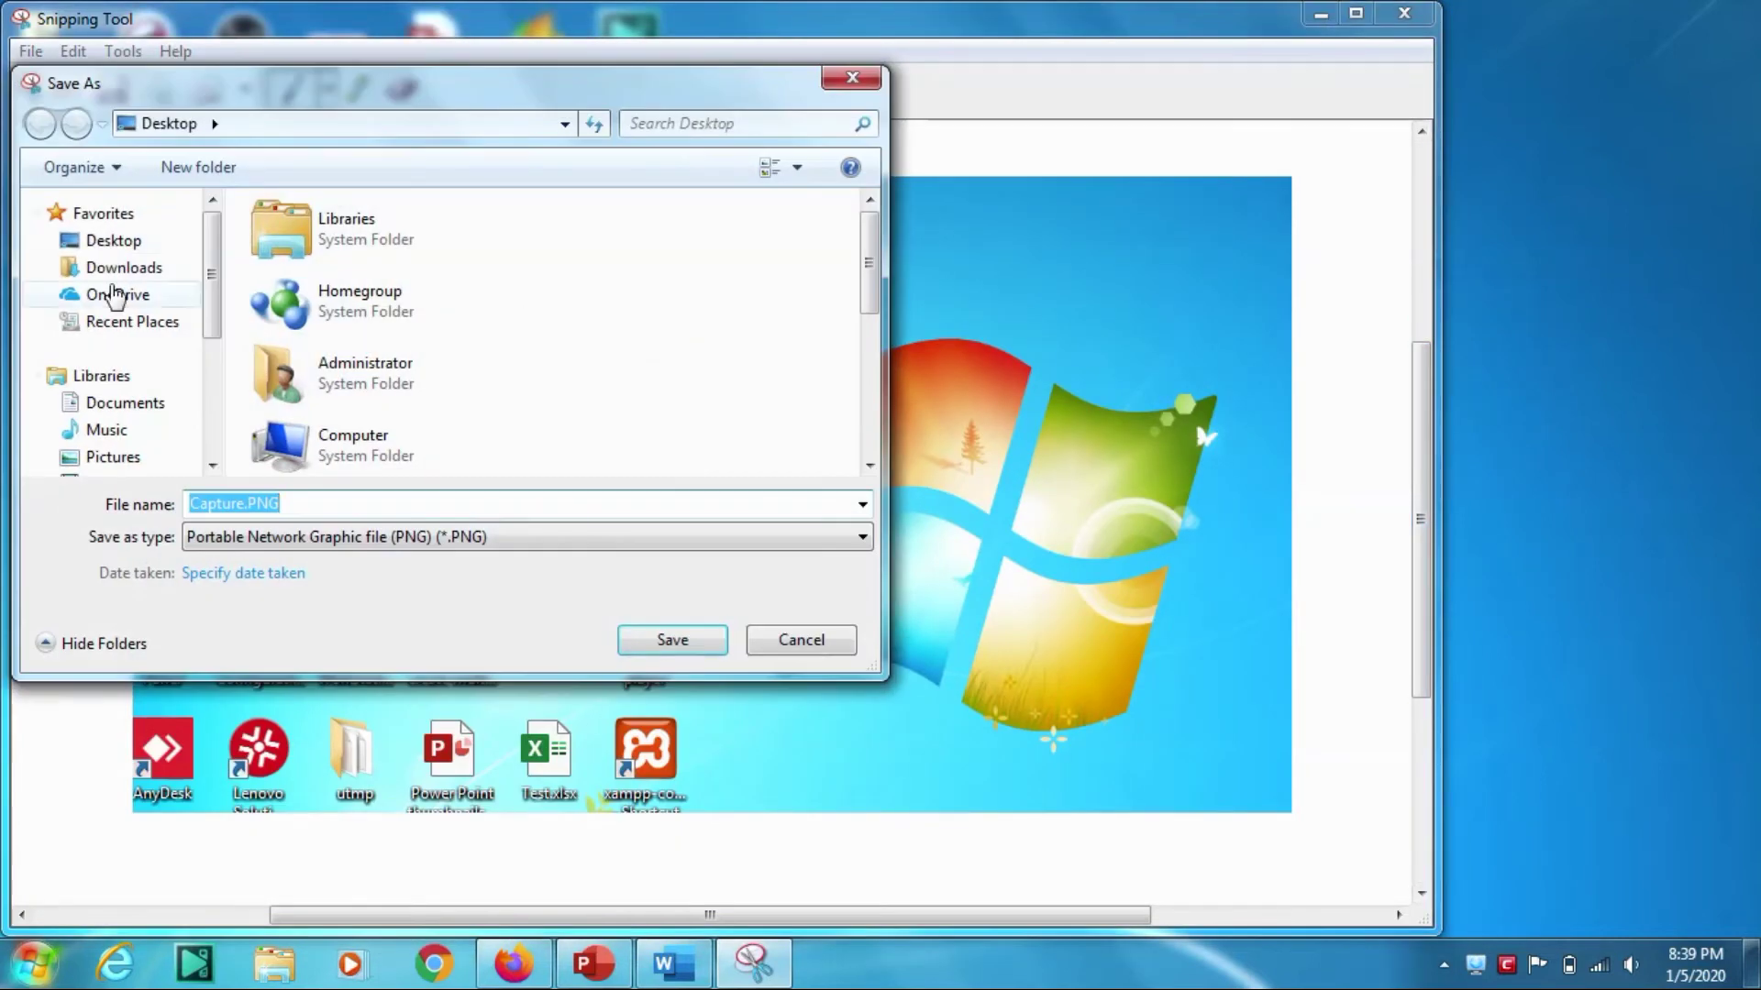
pyautogui.click(71, 255)
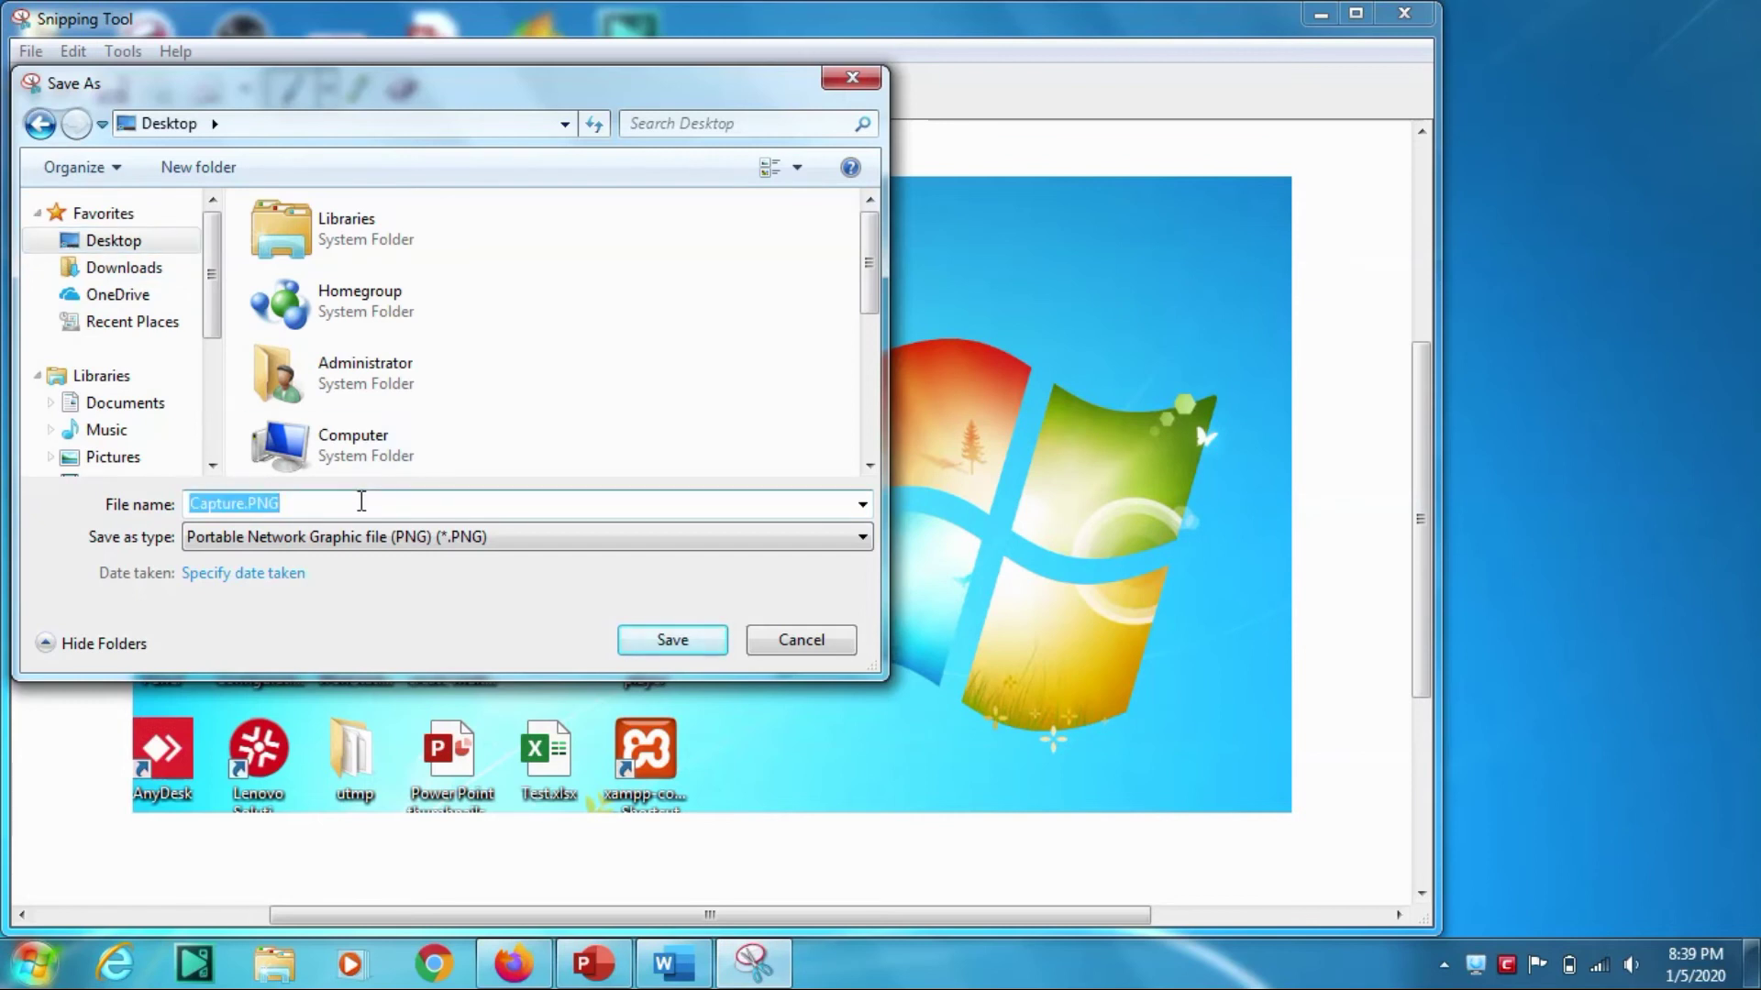
pyautogui.write('22')
pyautogui.click(695, 648)
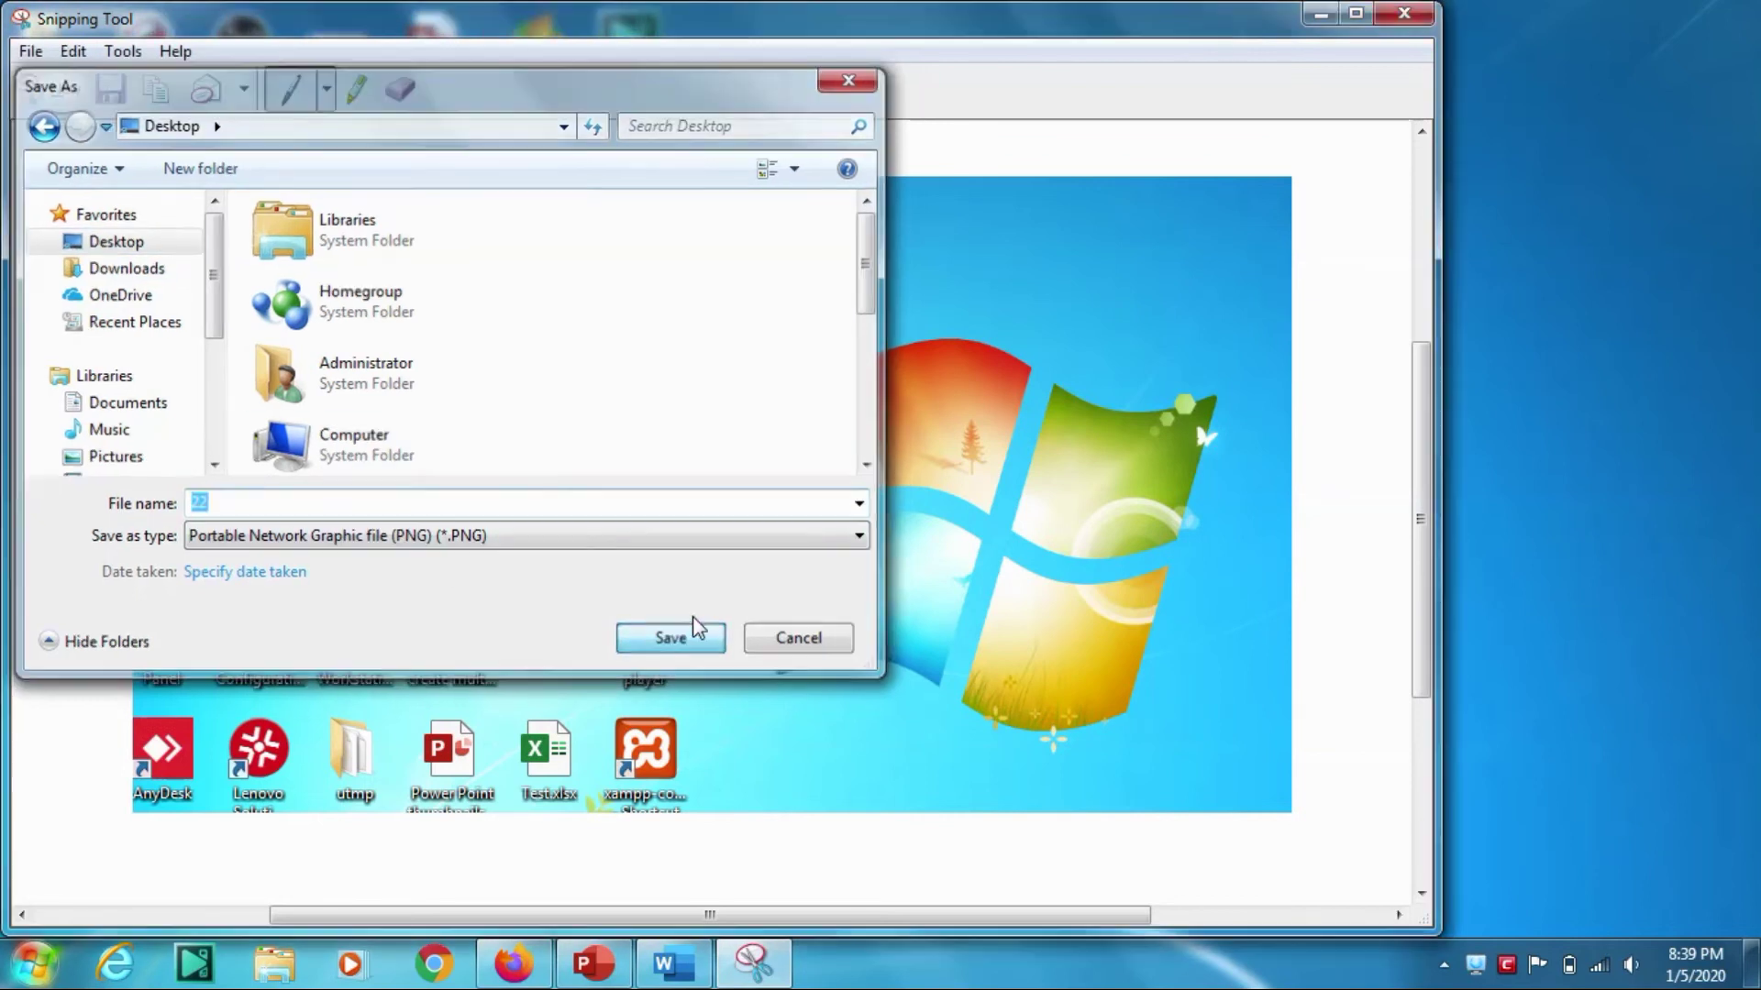
# Step: Close Snipping Tool, view the saved 22.PNG in Photo Viewer, close it and refresh the desktop
pyautogui.click(1382, 17)
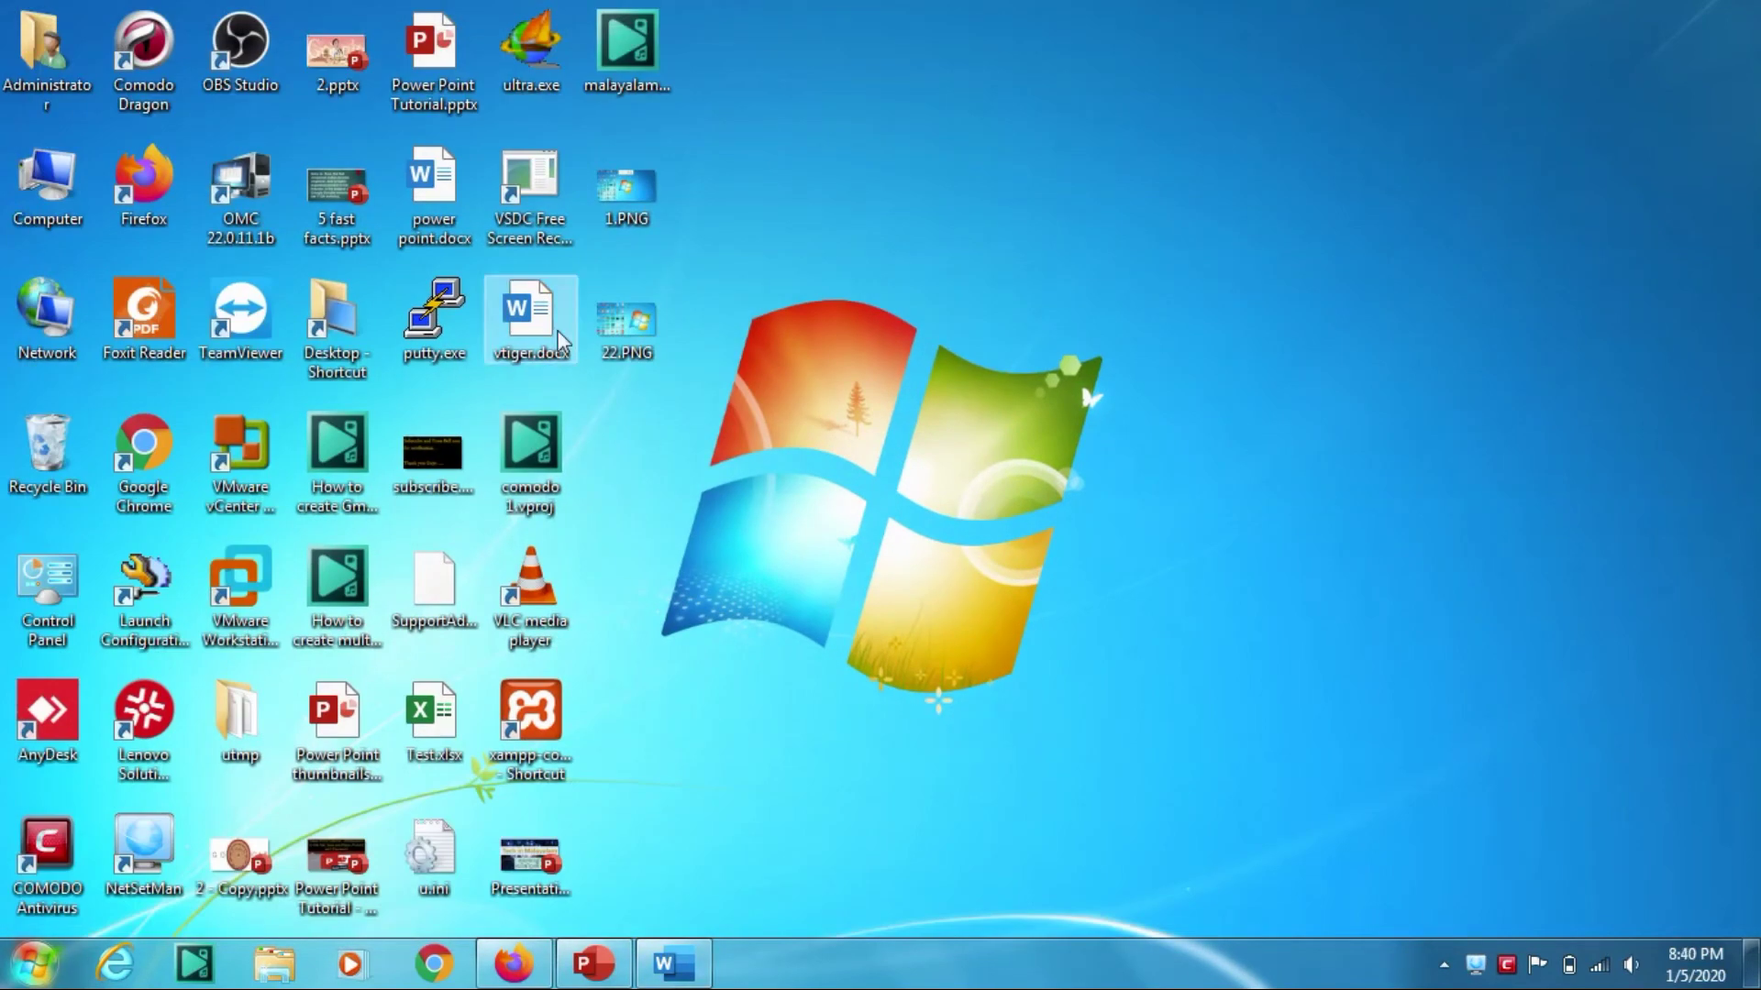
pyautogui.doubleClick(618, 335)
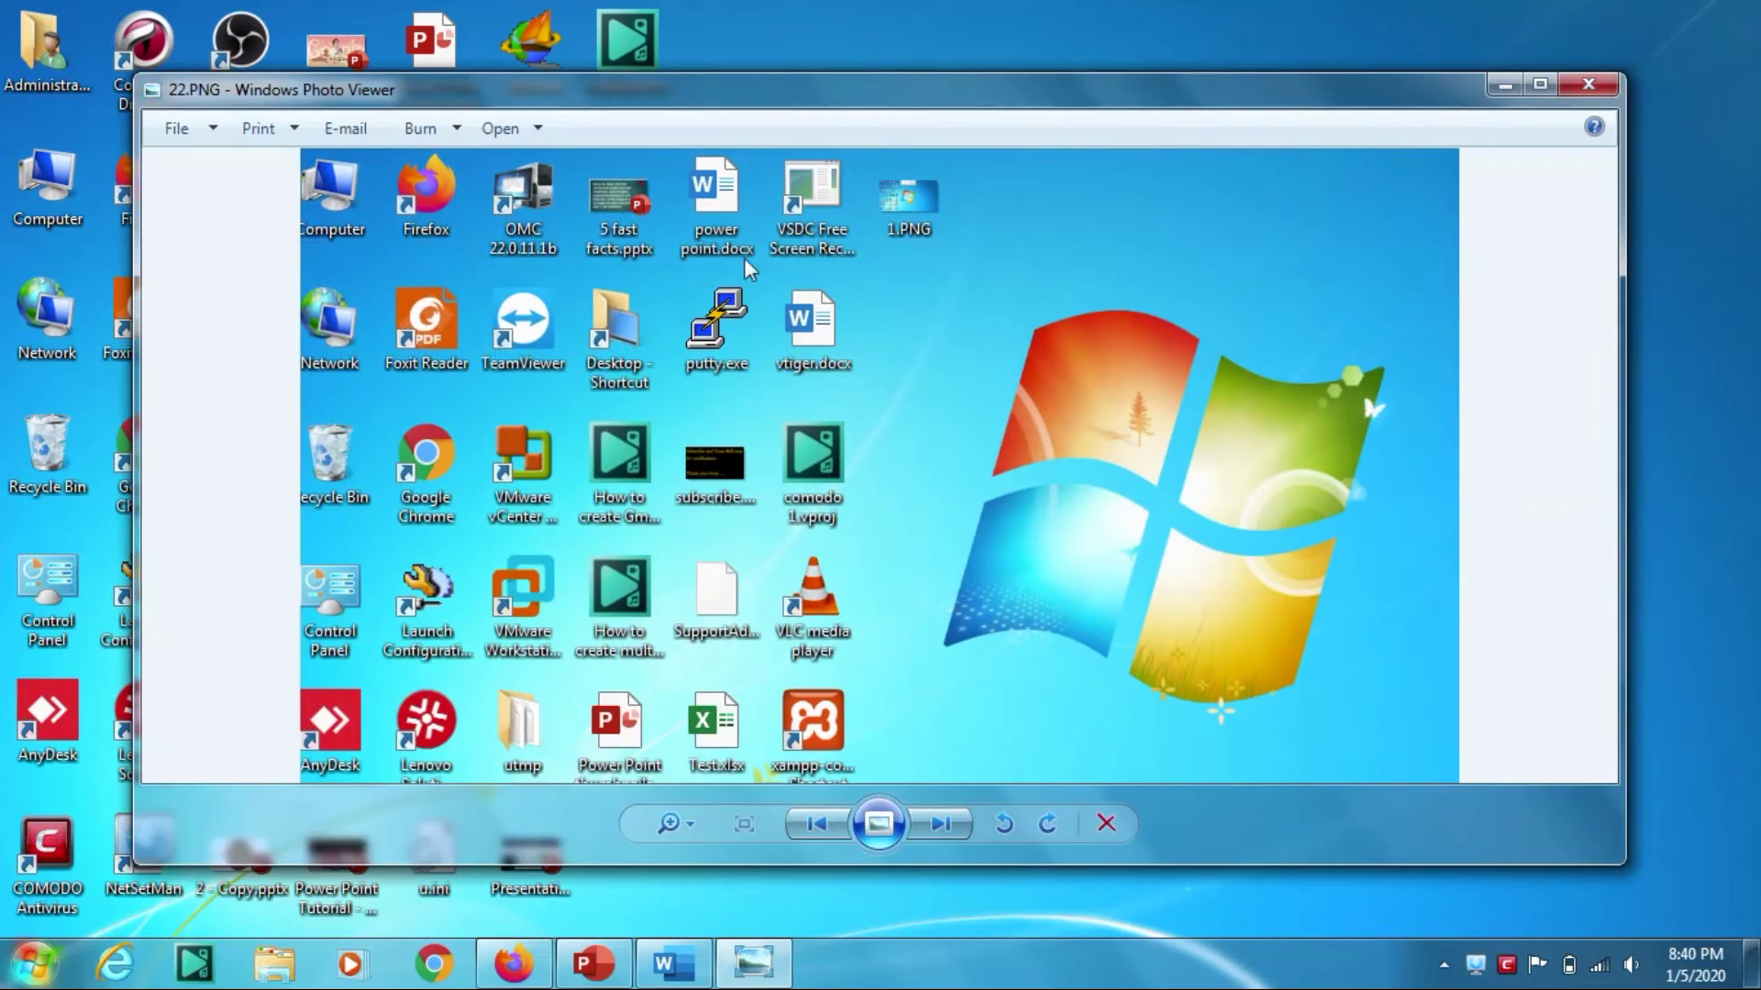
pyautogui.click(1588, 83)
pyautogui.rightClick(962, 395)
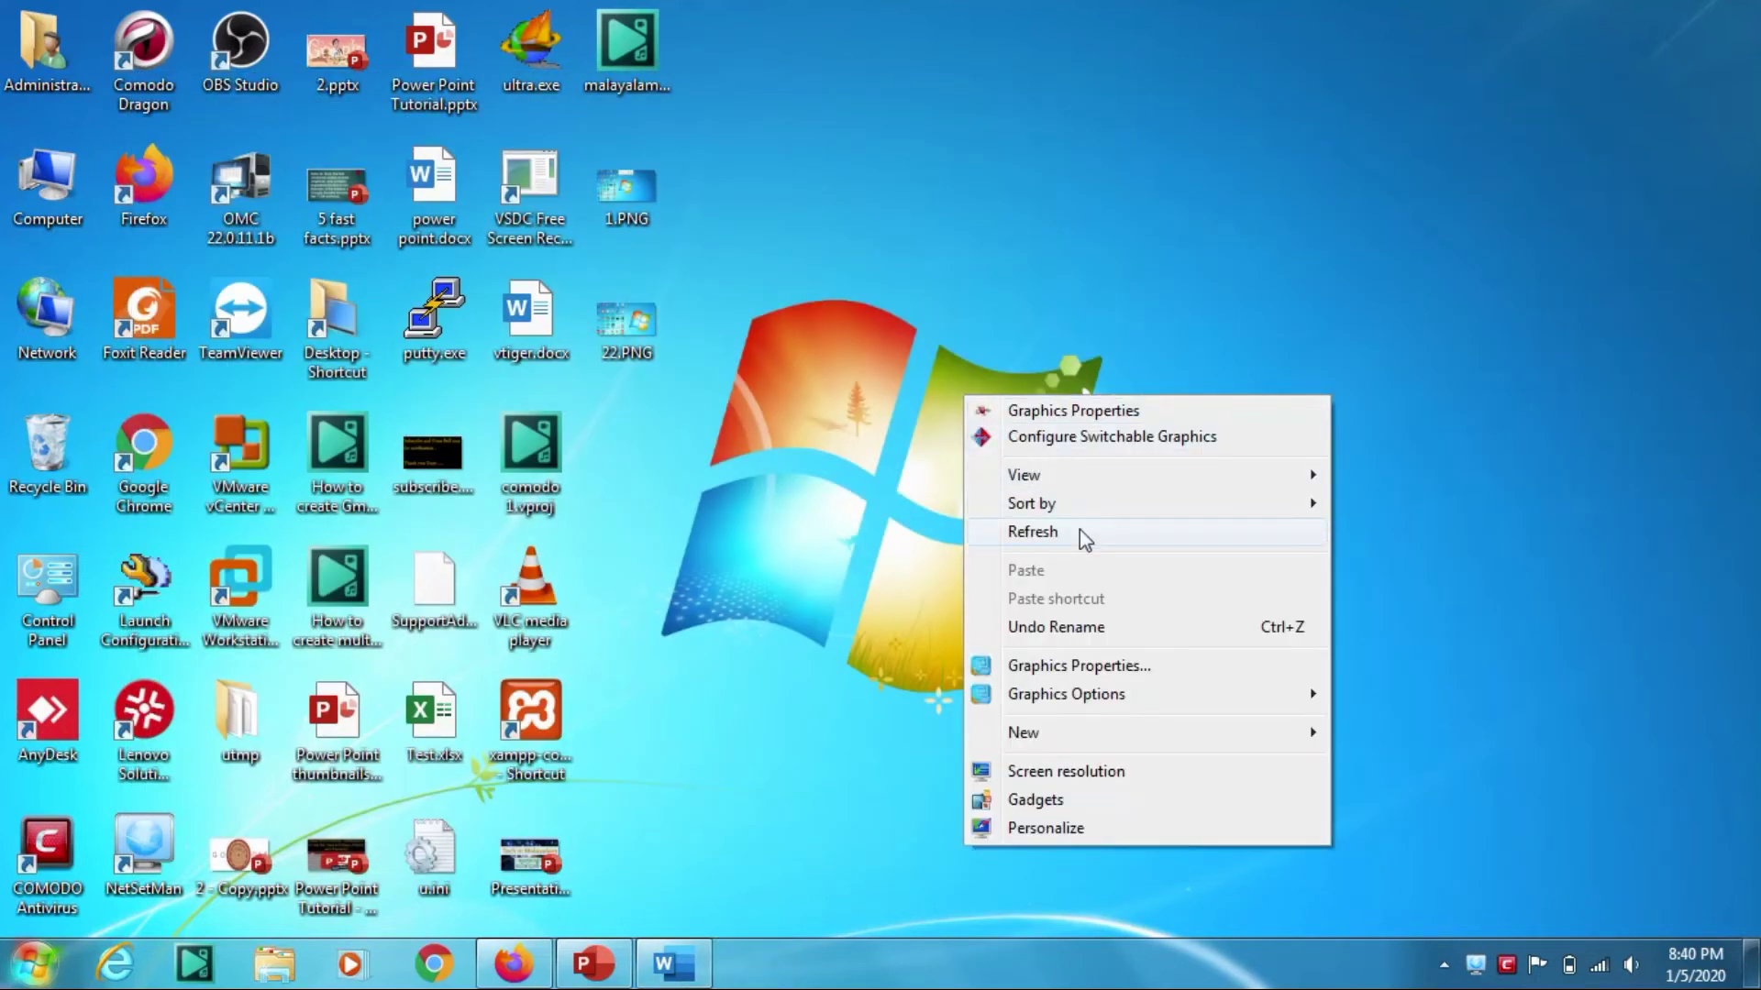
pyautogui.click(1137, 539)
# Step: Relaunch Snipping Tool from Start search and choose Free-form Snip
pyautogui.press('super')
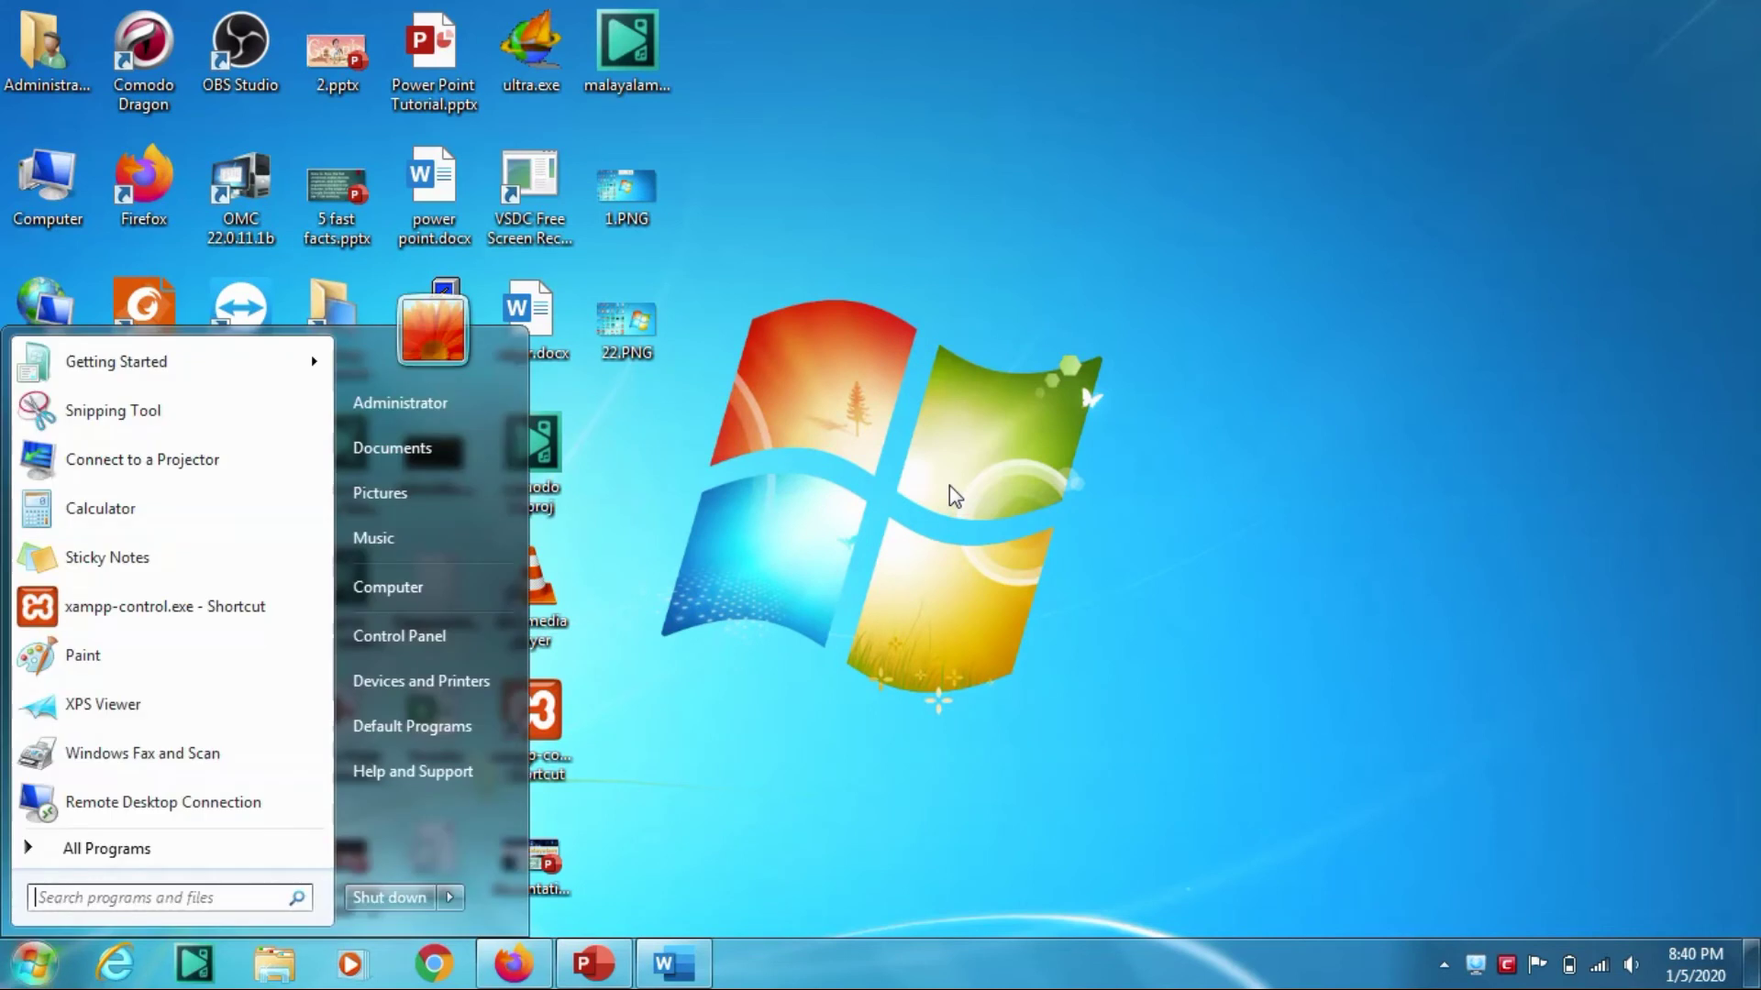
pyautogui.write('sn')
pyautogui.press('Return')
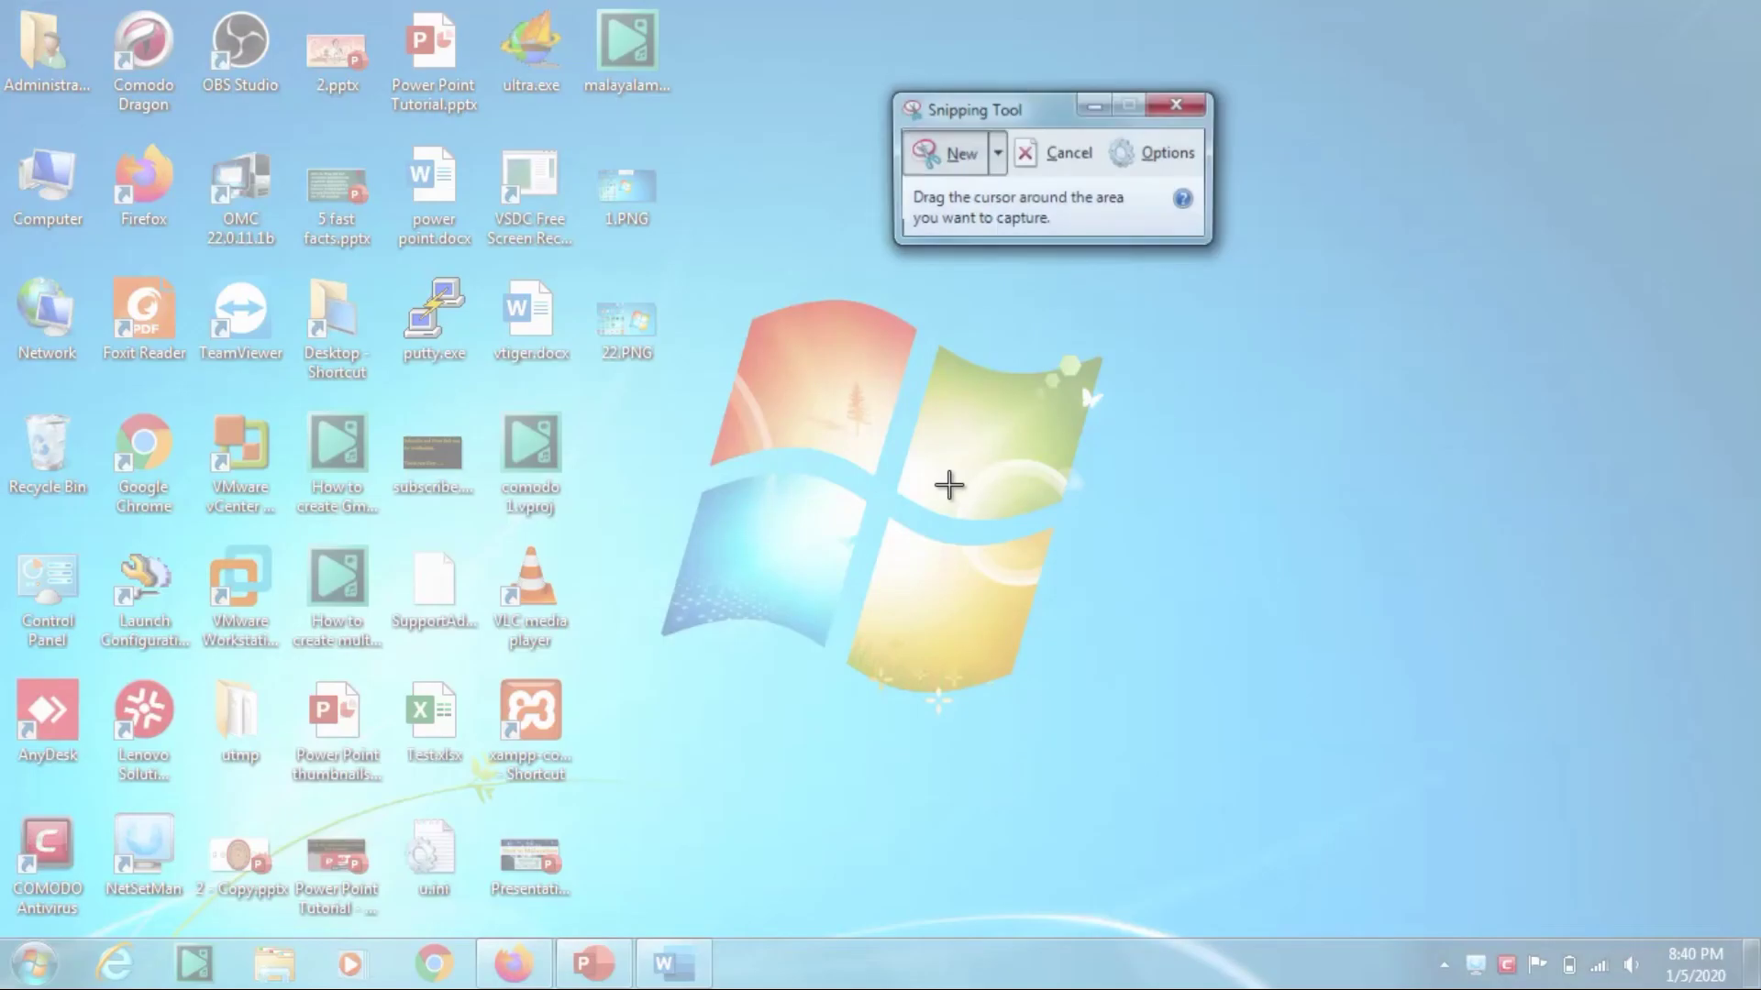
pyautogui.click(998, 154)
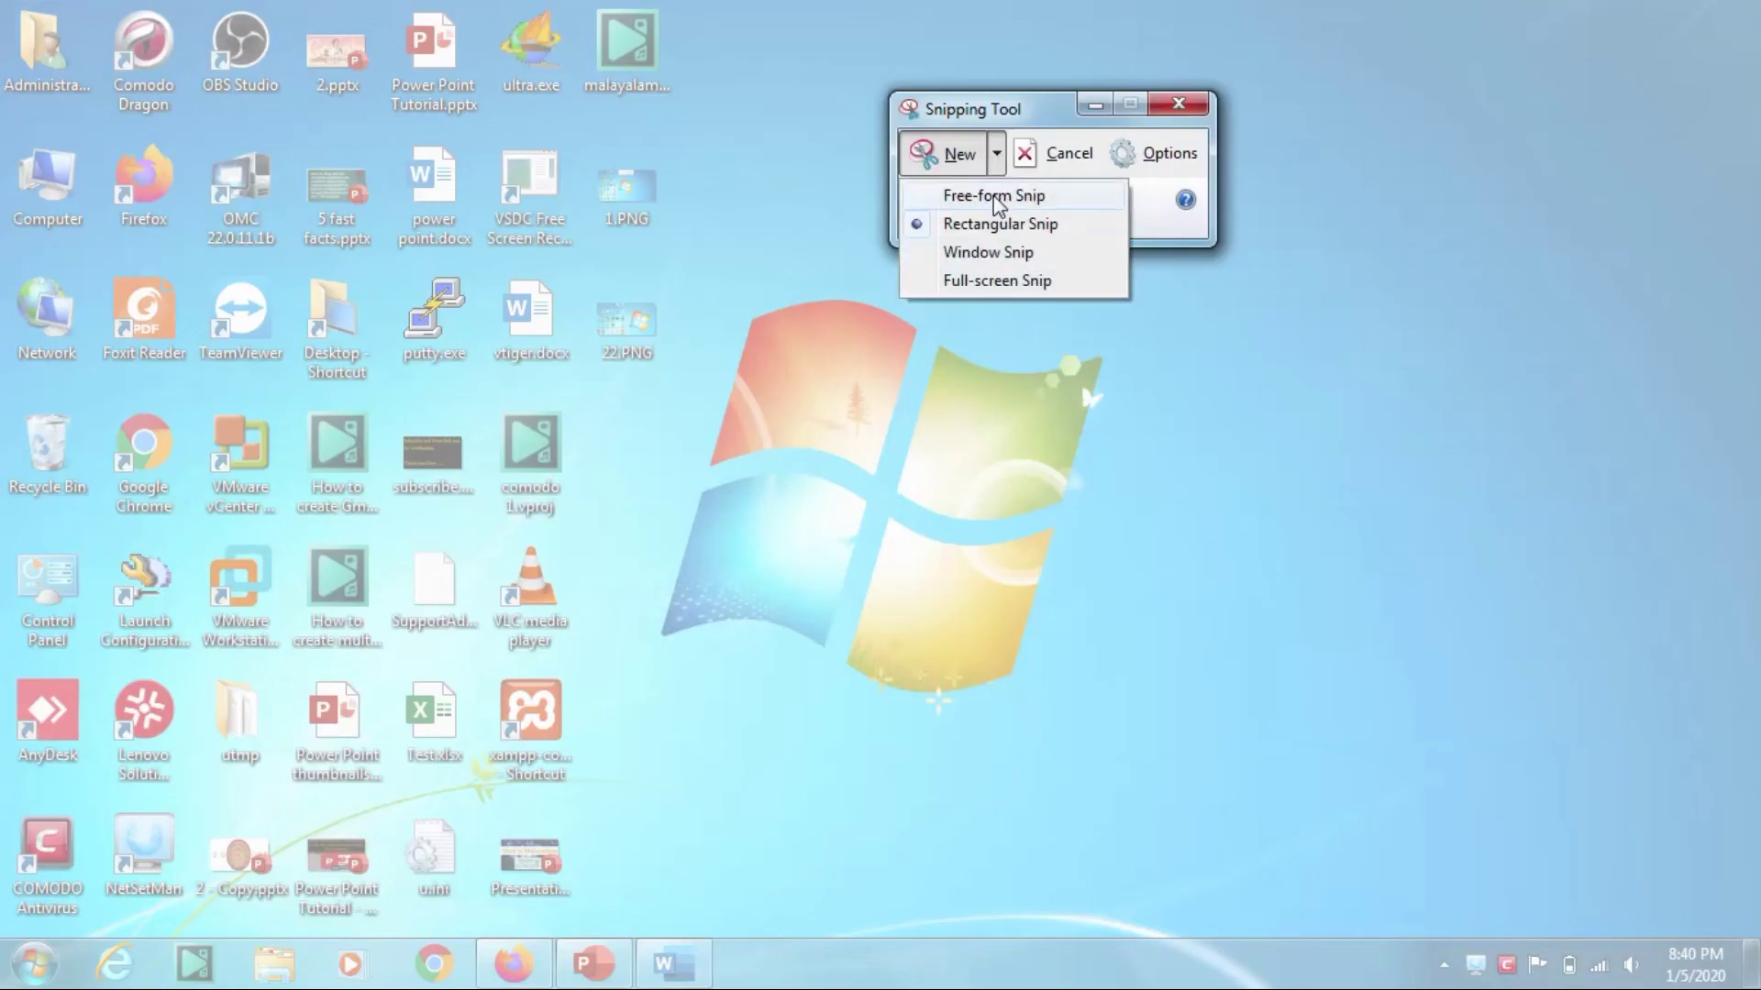
pyautogui.click(994, 197)
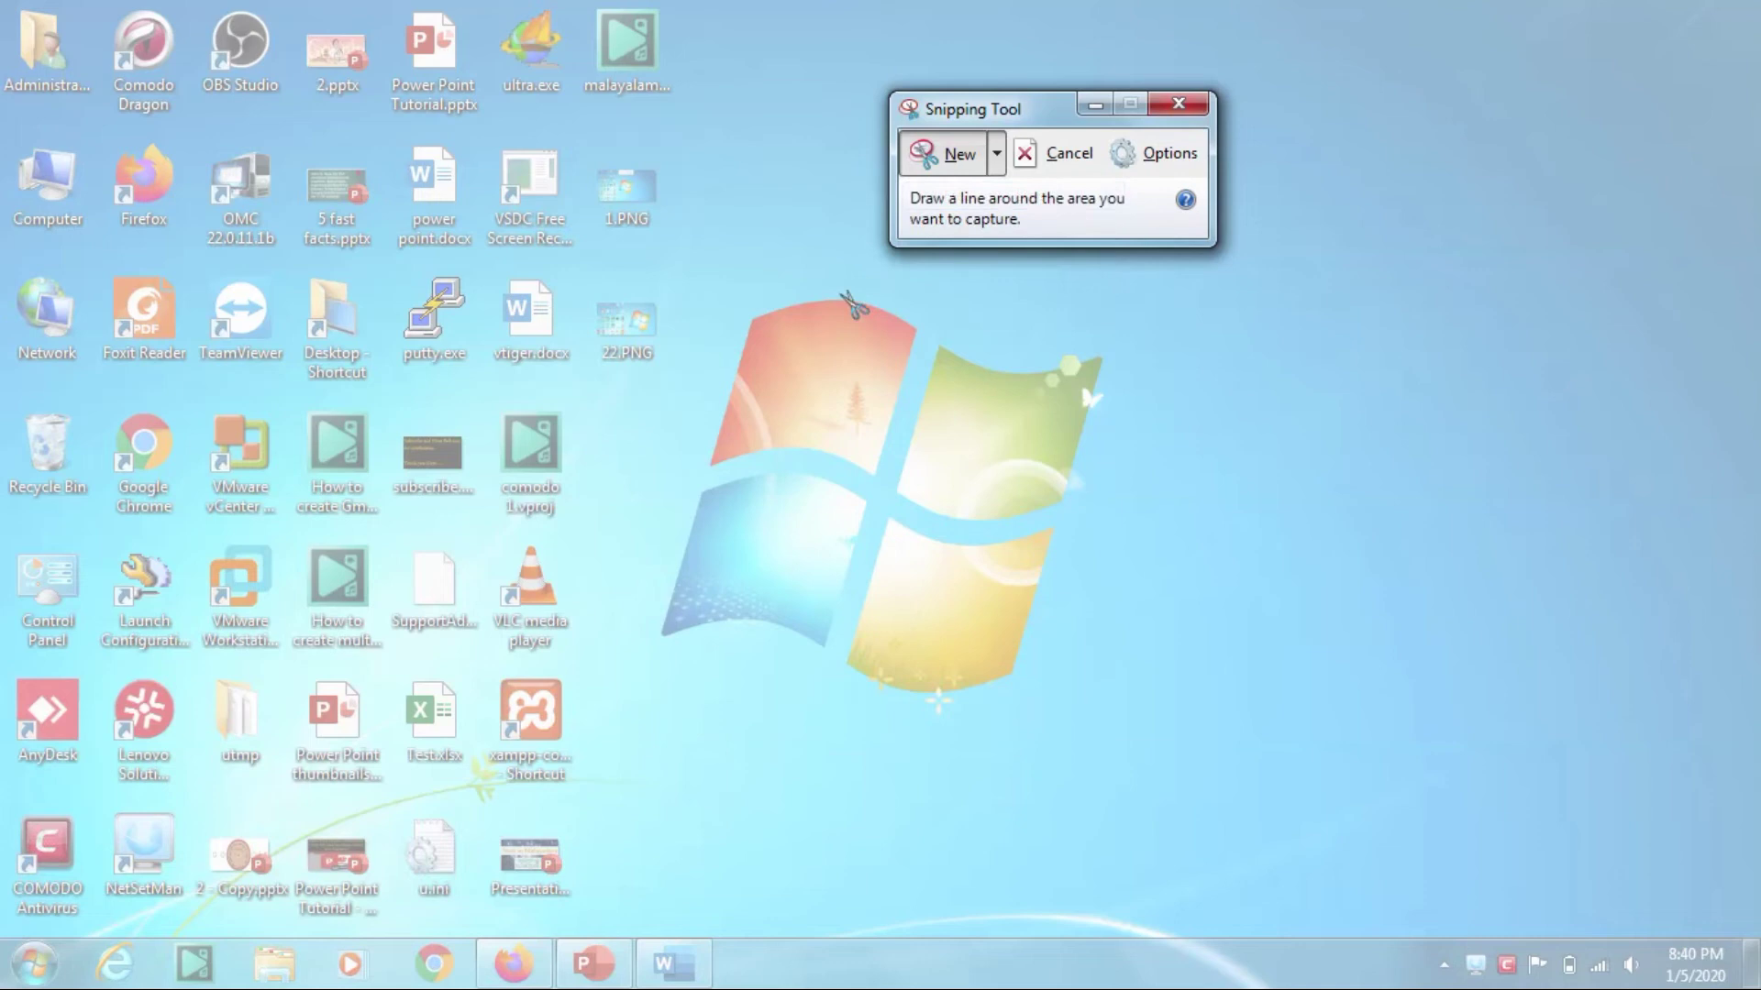
# Step: Trace a free-form outline around the Windows logo, then browse the snip's File menu
pyautogui.moveTo(756, 302)
pyautogui.mouseDown()
pyautogui.moveTo(647, 650)
pyautogui.moveTo(982, 736)
pyautogui.moveTo(1082, 578)
pyautogui.moveTo(1132, 345)
pyautogui.moveTo(1030, 343)
pyautogui.moveTo(807, 284)
pyautogui.moveTo(758, 302)
pyautogui.mouseUp()
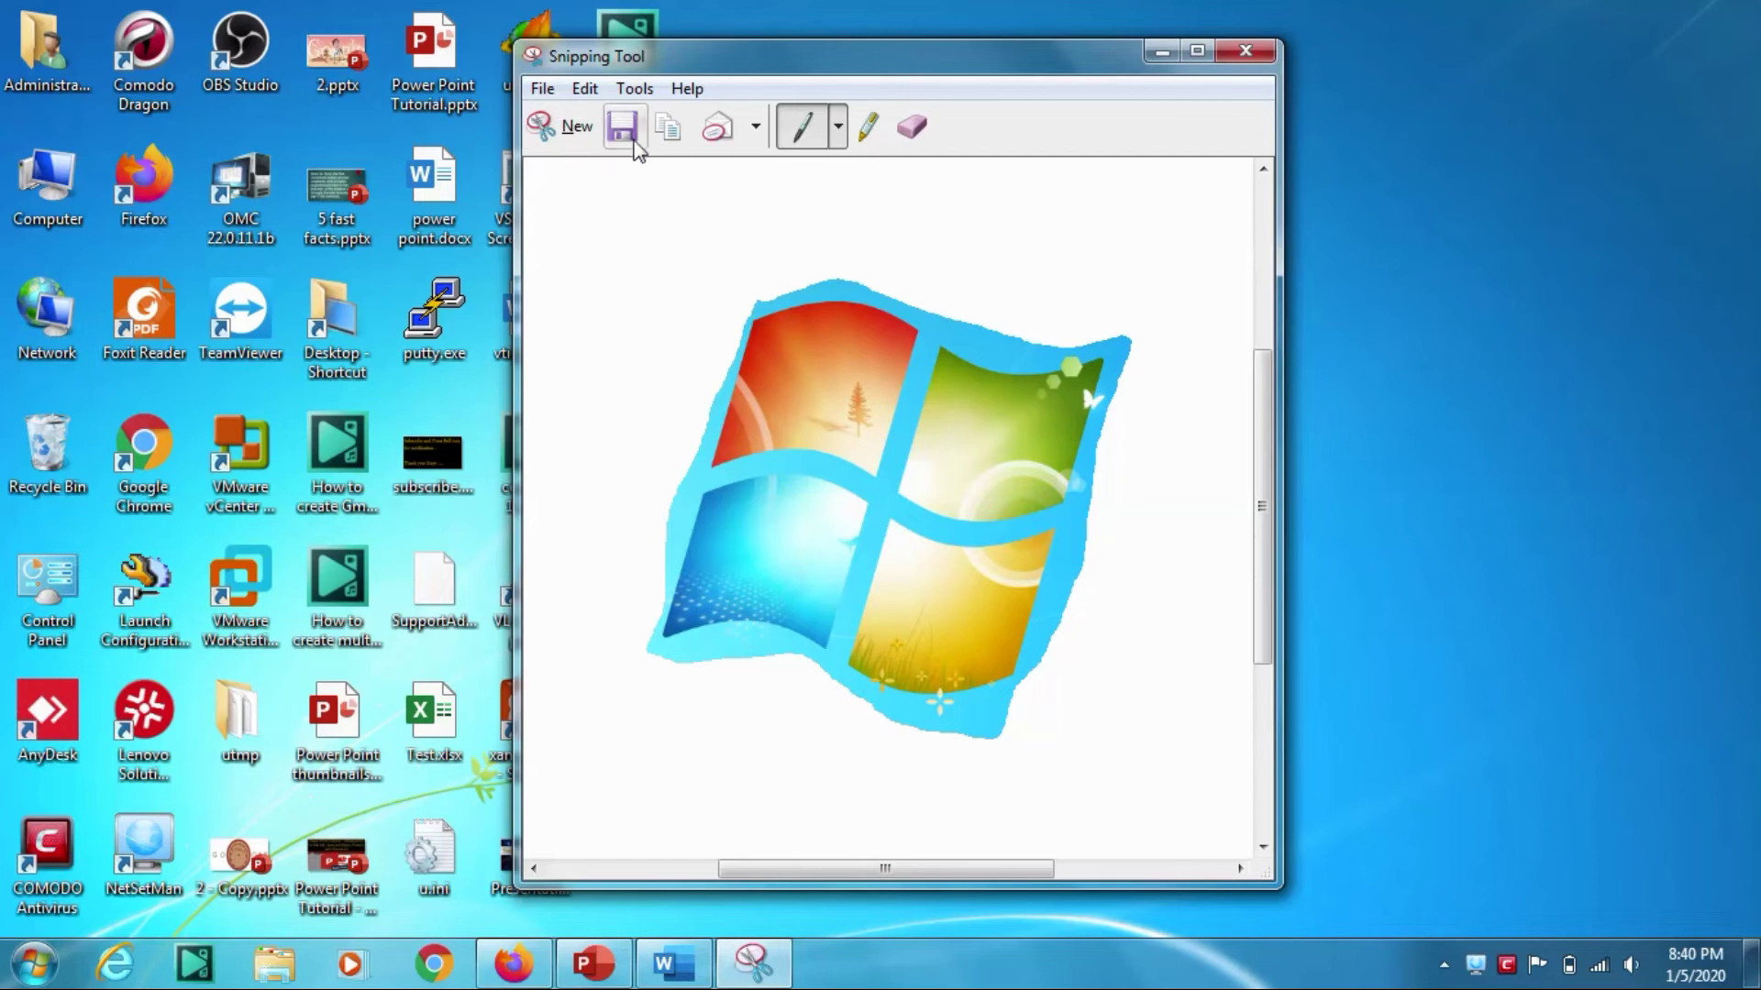
pyautogui.click(543, 88)
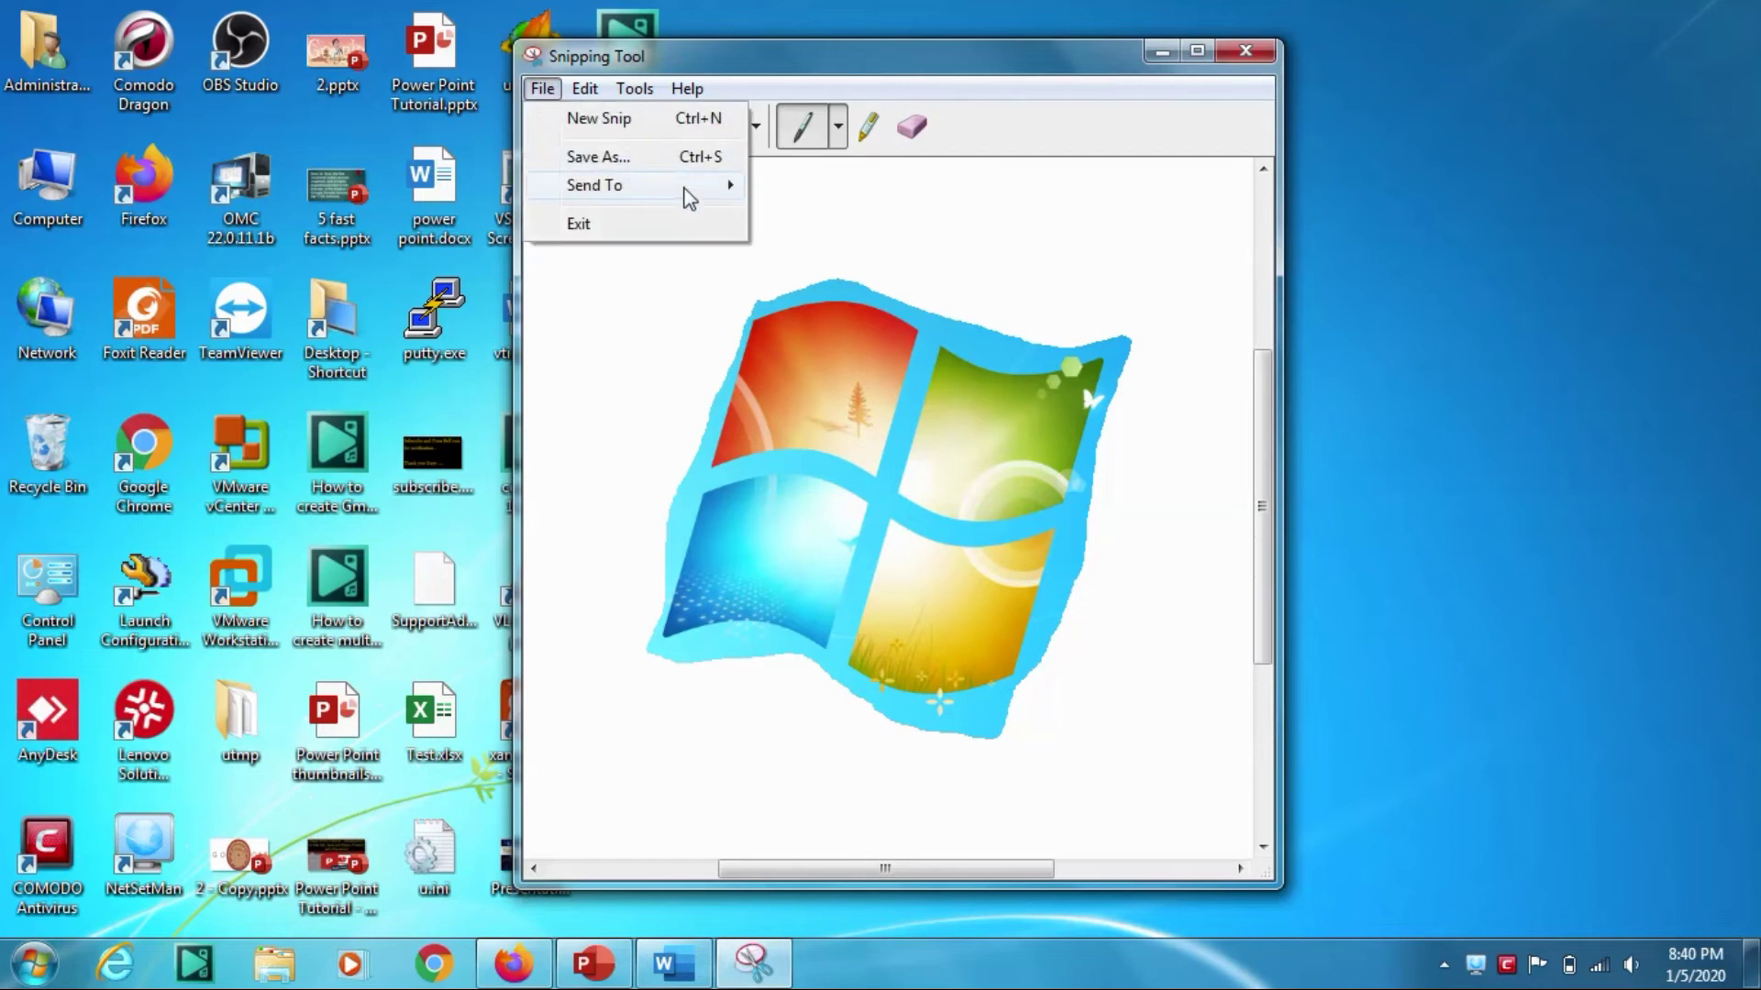
pyautogui.moveTo(594, 184)
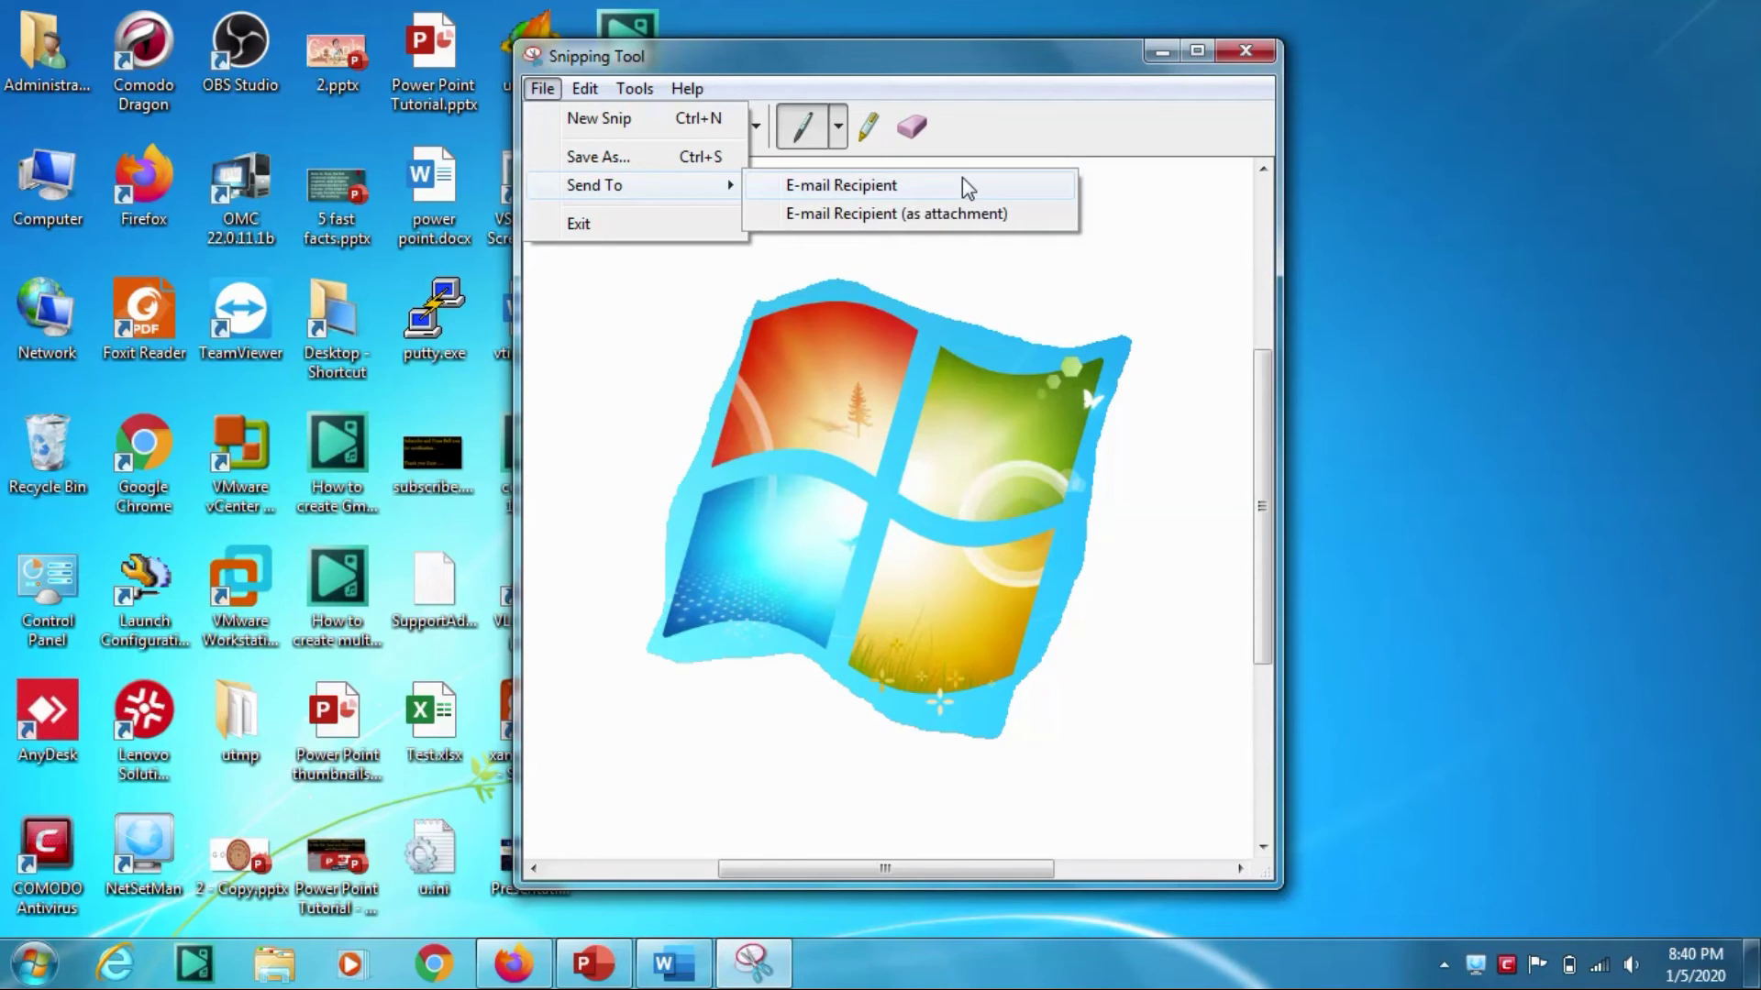
pyautogui.click(585, 88)
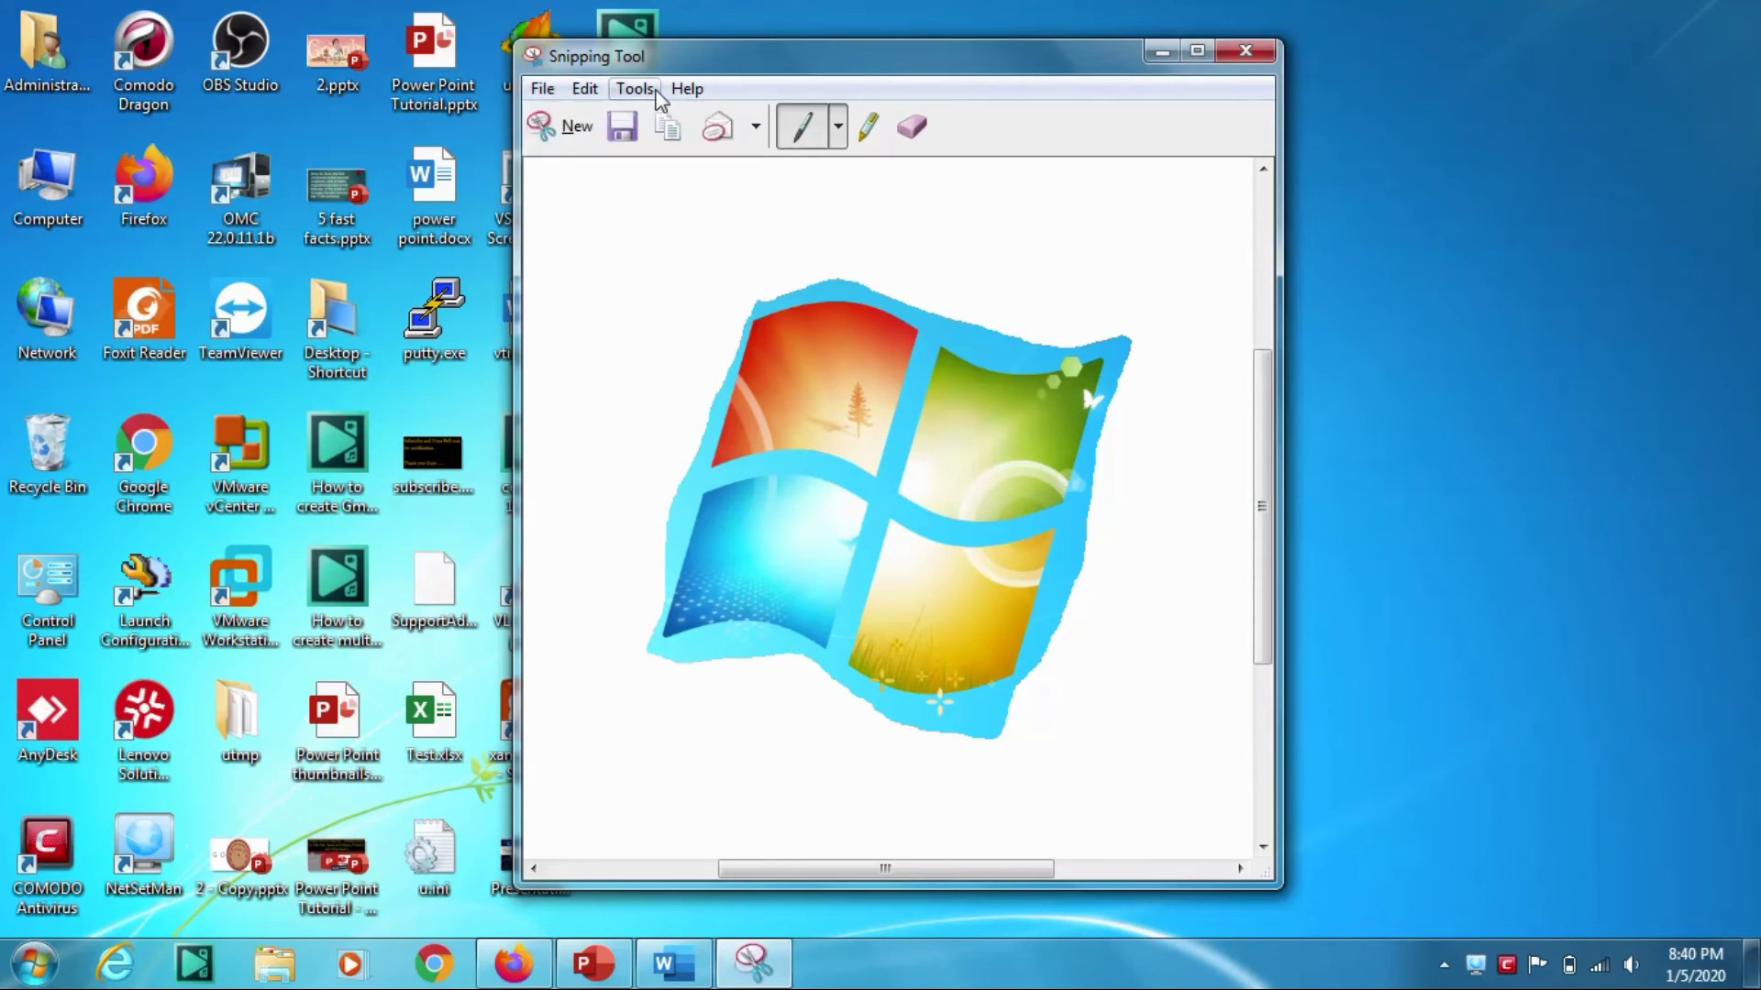
pyautogui.click(639, 91)
pyautogui.click(1034, 289)
pyautogui.click(870, 137)
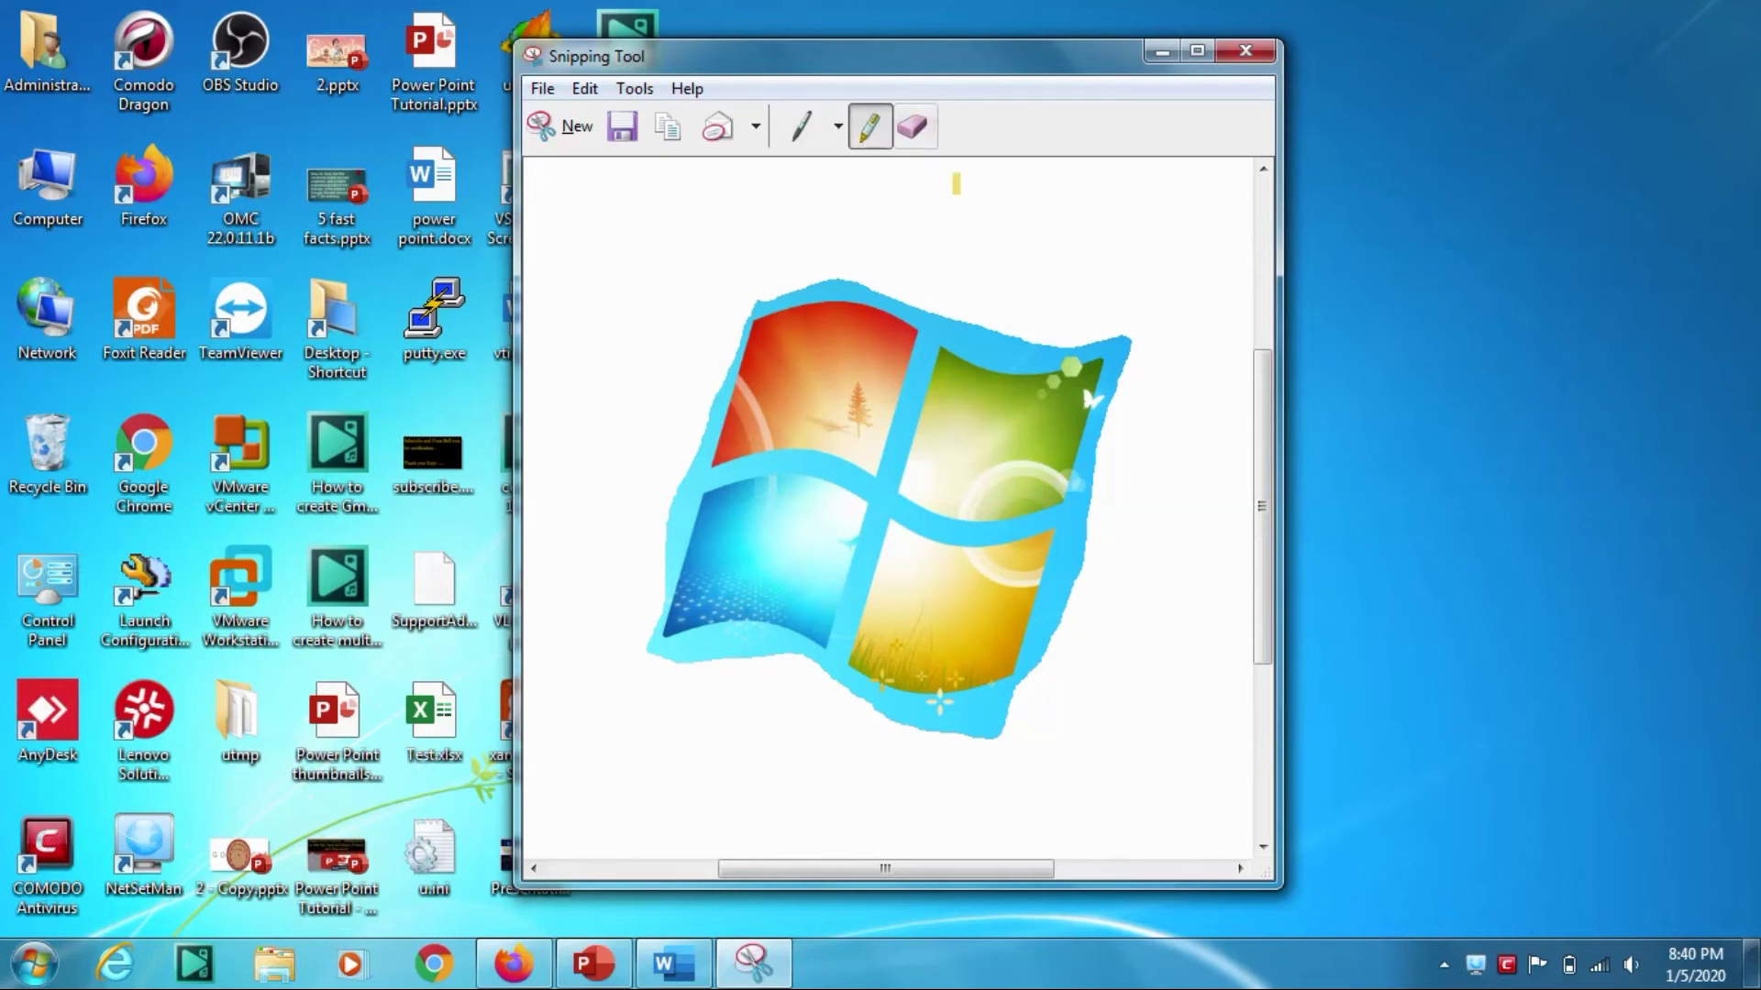
pyautogui.click(918, 136)
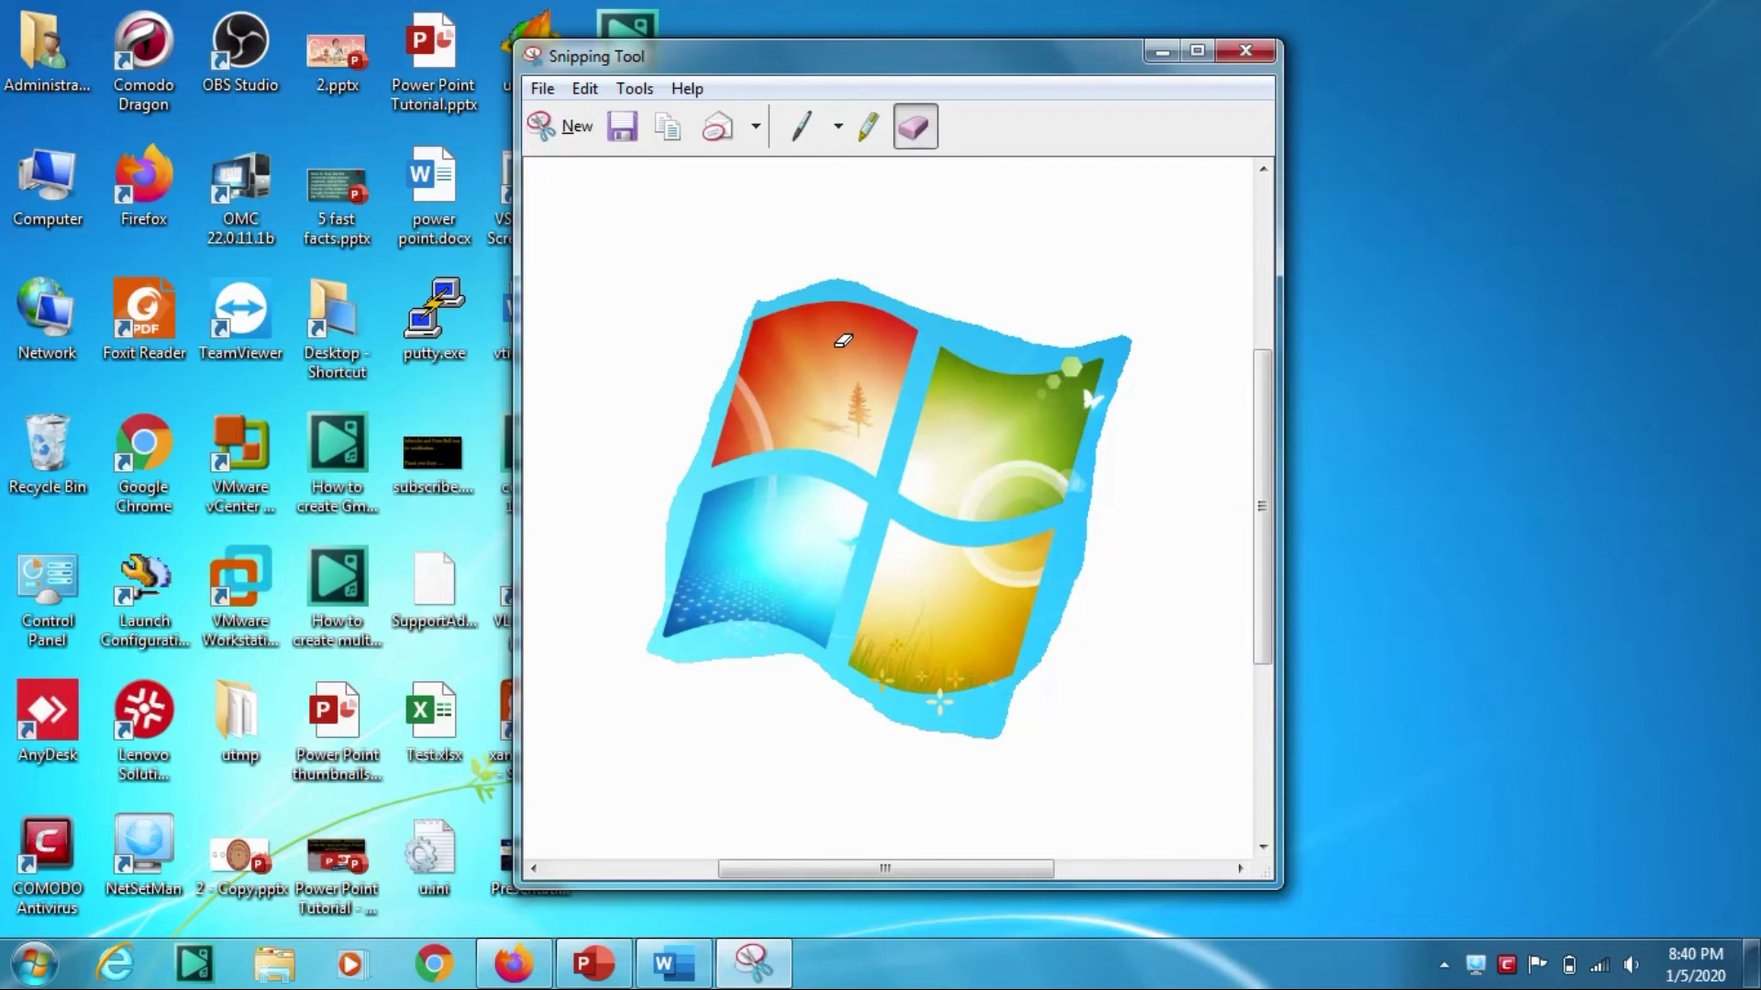
pyautogui.click(868, 127)
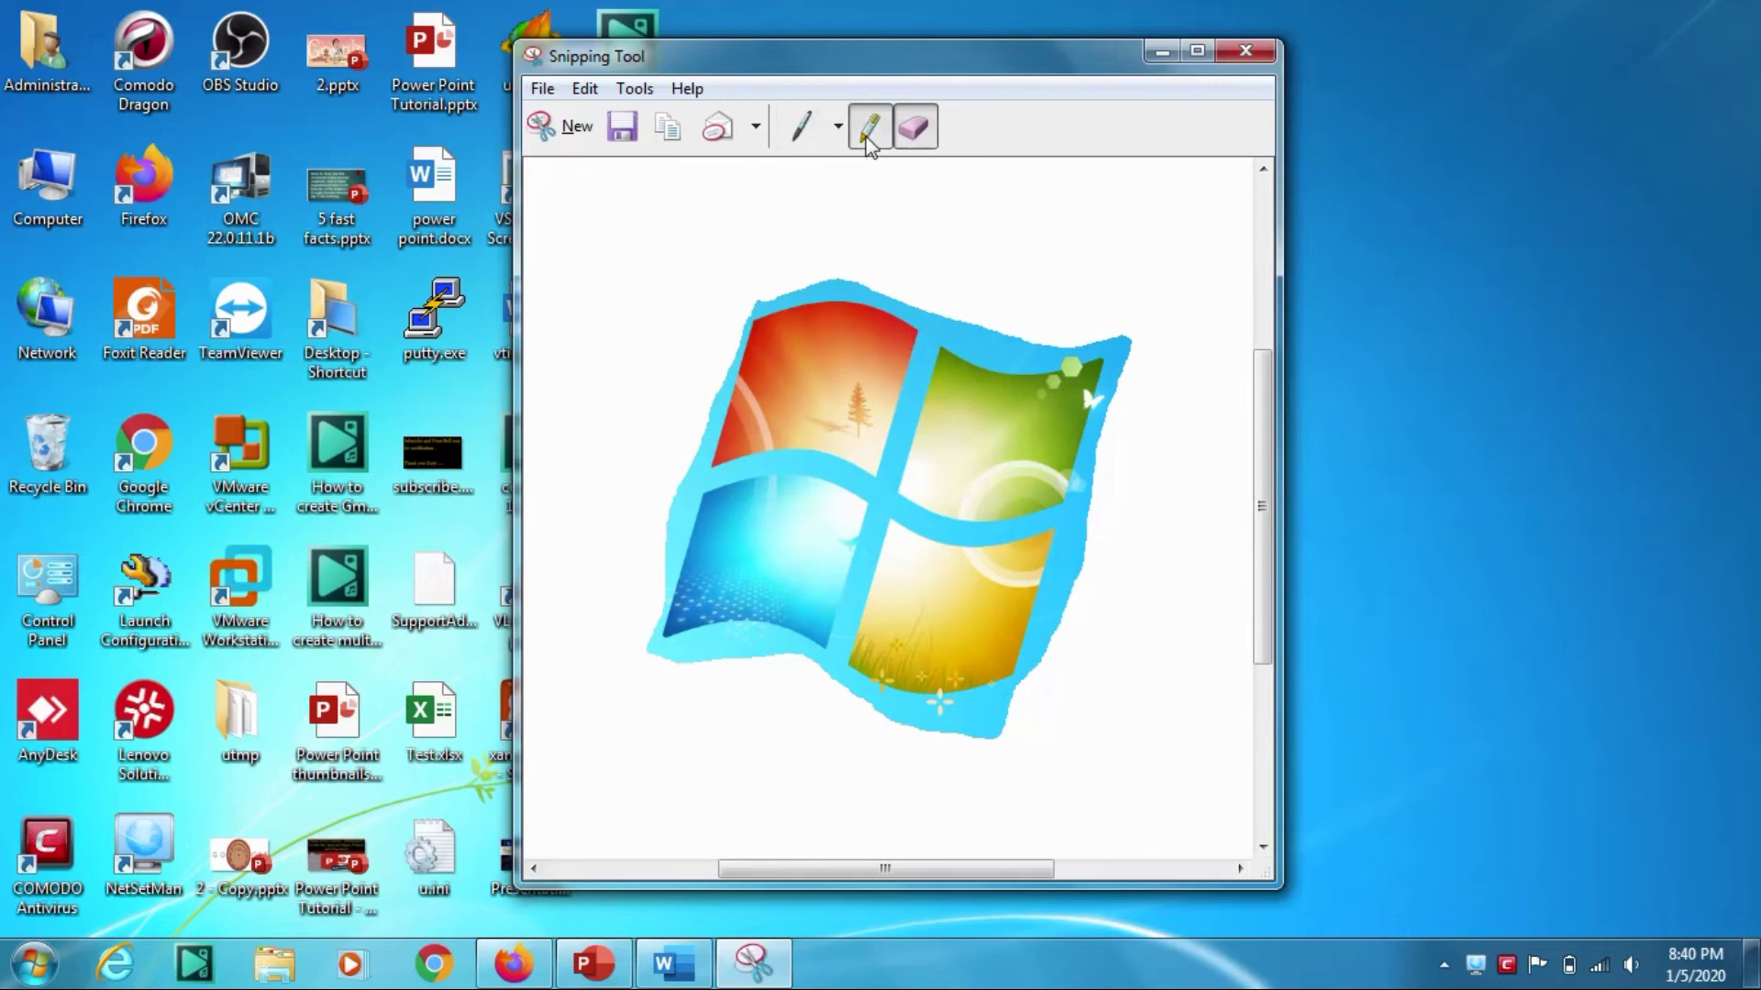
pyautogui.click(834, 132)
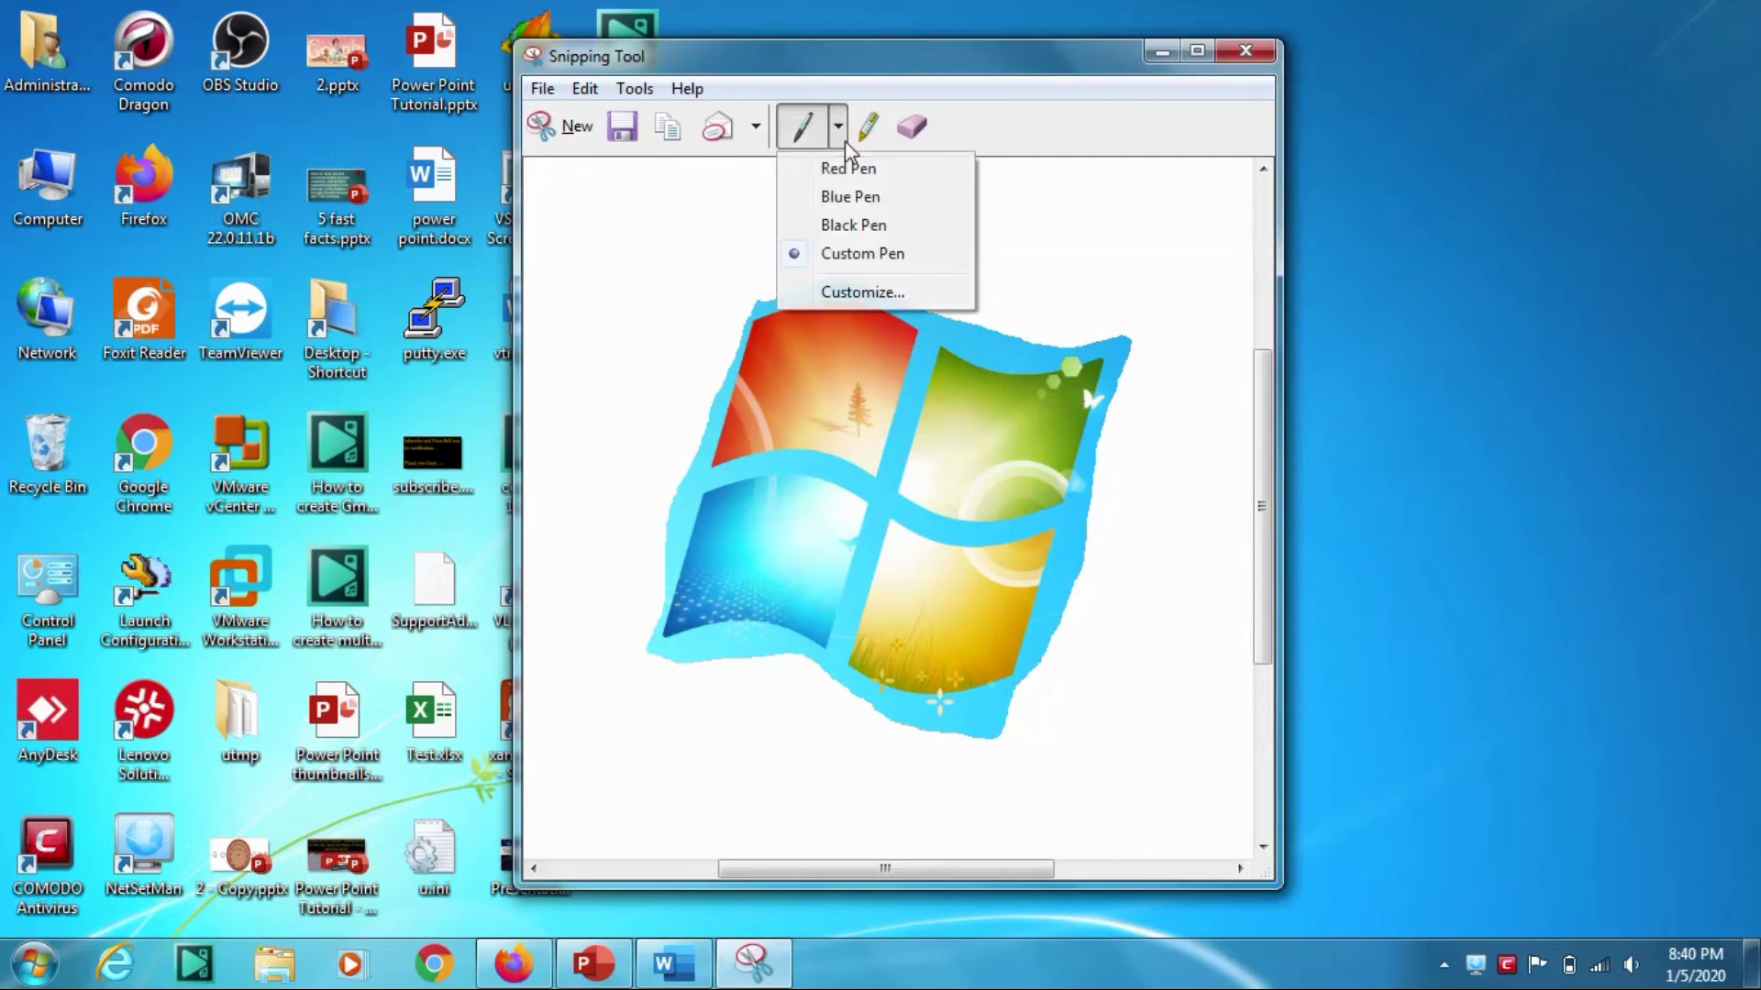
pyautogui.click(848, 194)
pyautogui.moveTo(880, 352); pyautogui.dragTo(905, 465)
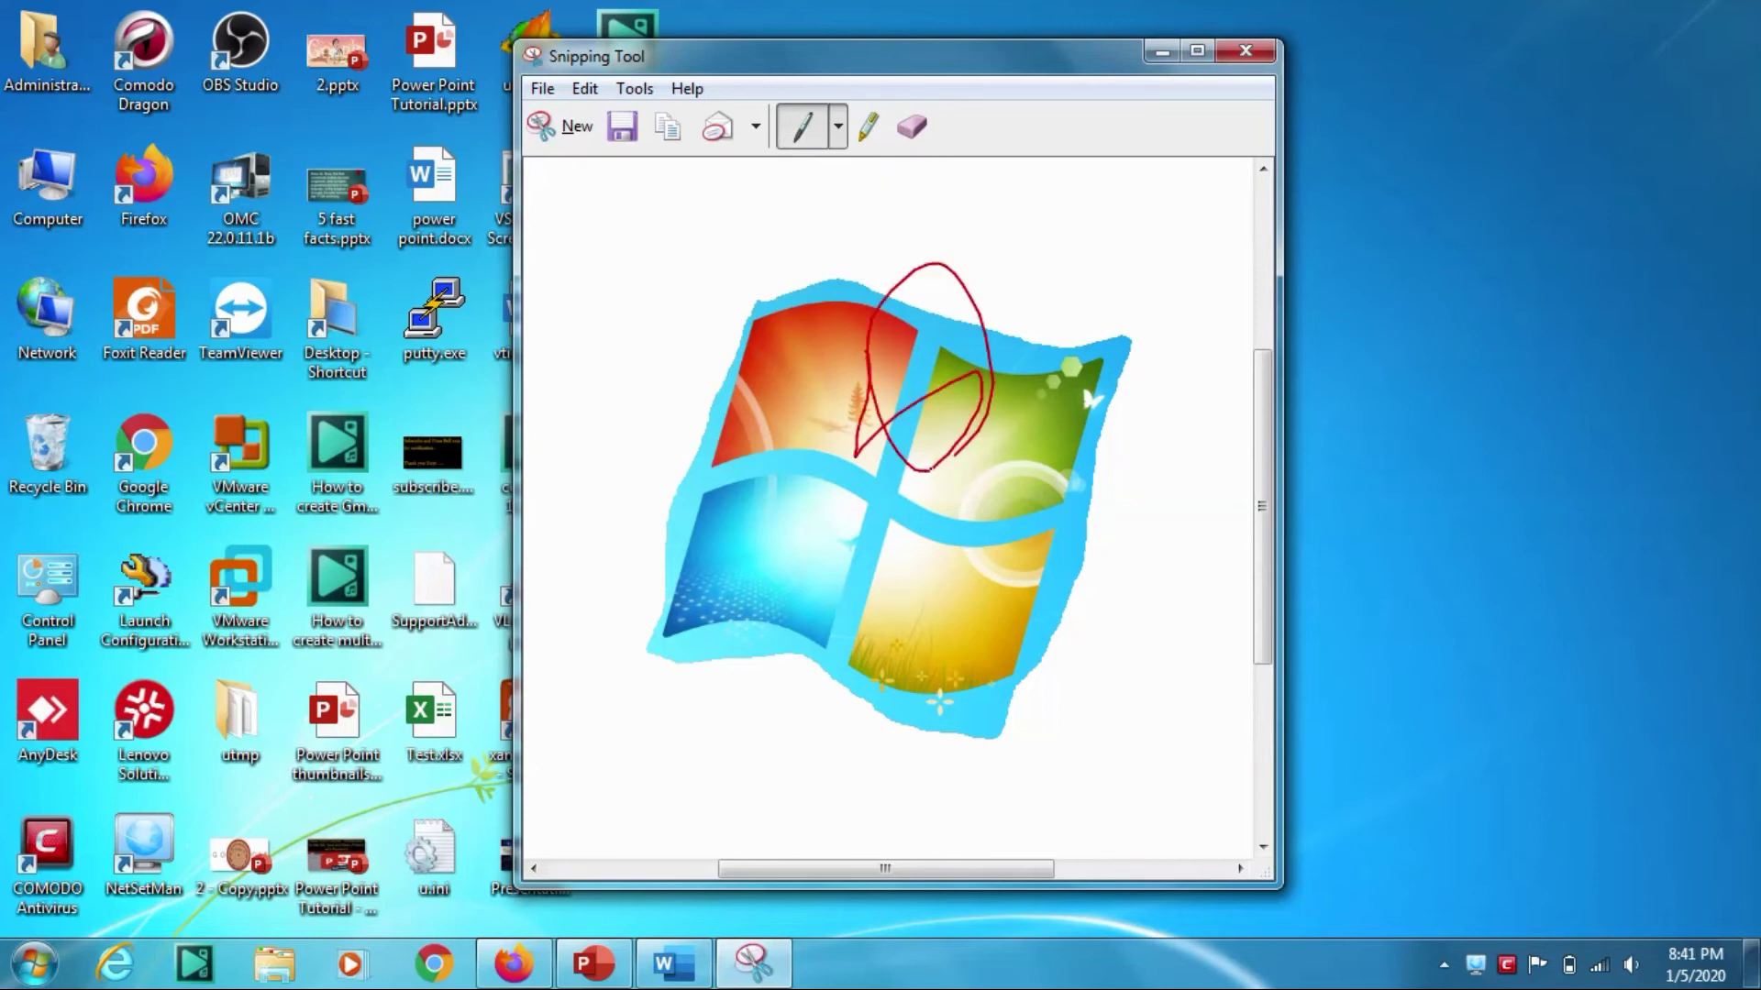
pyautogui.click(915, 127)
pyautogui.moveTo(936, 276); pyautogui.dragTo(938, 317)
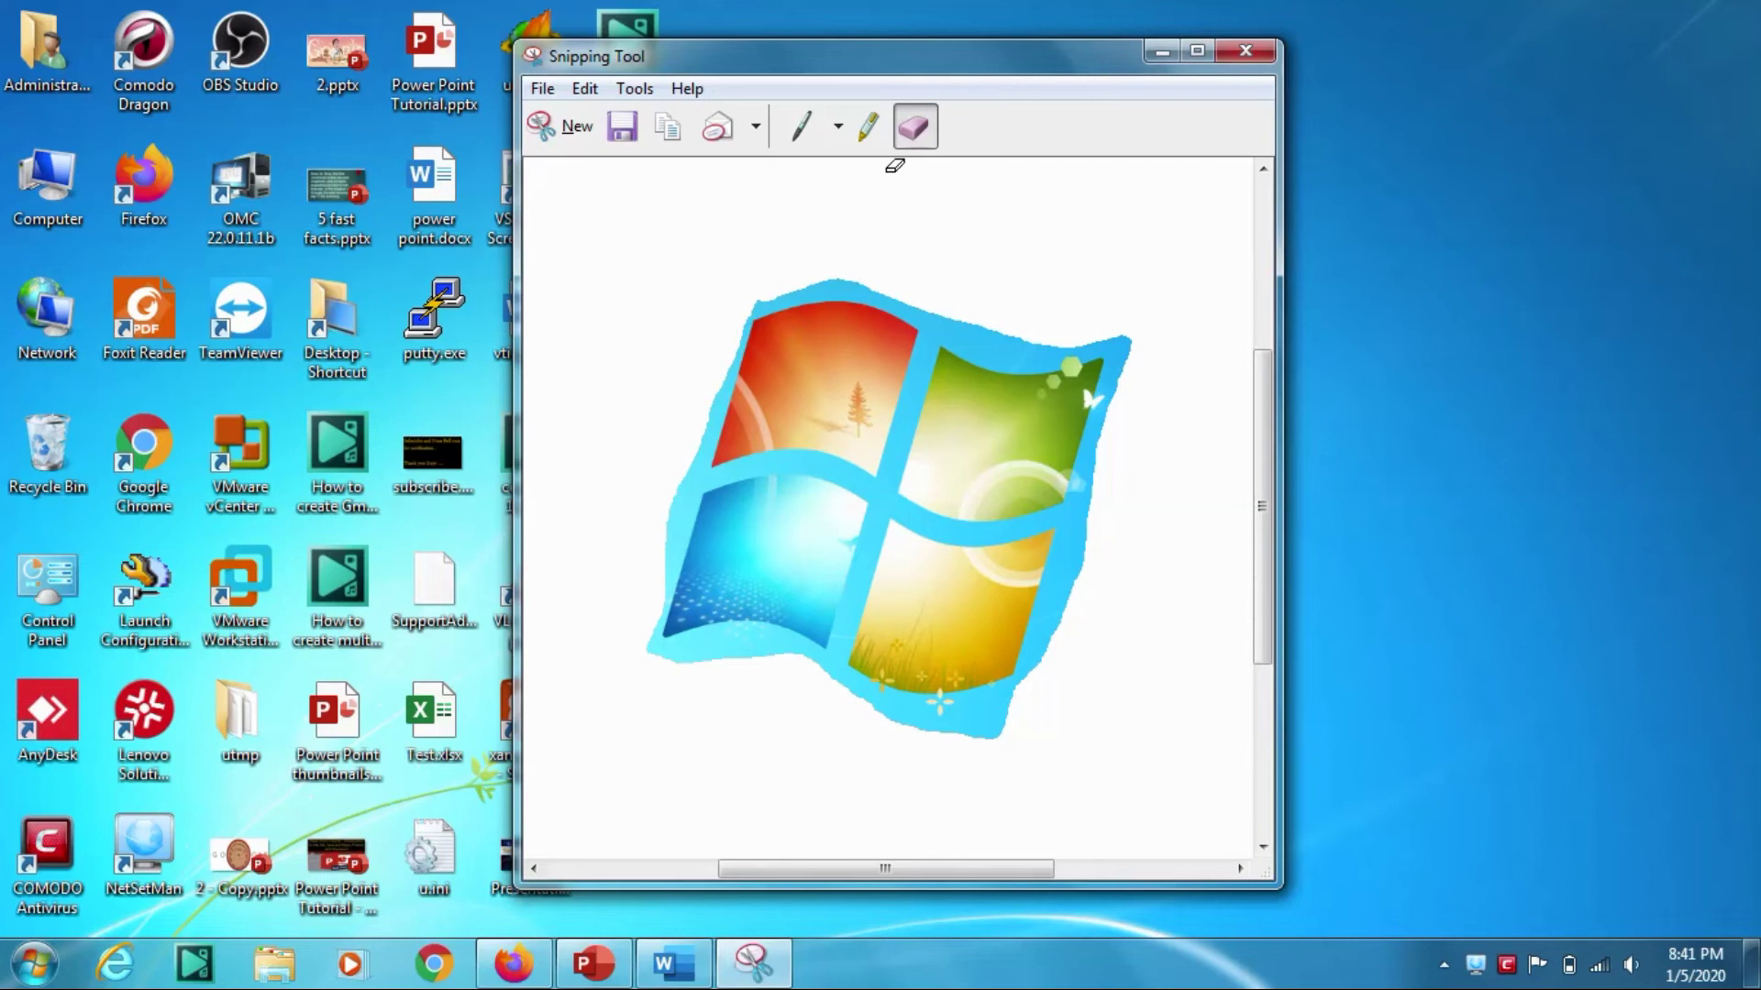
pyautogui.click(838, 129)
# Step: Close the logo snip without saving and cancel a briefly started new capture
pyautogui.click(1246, 54)
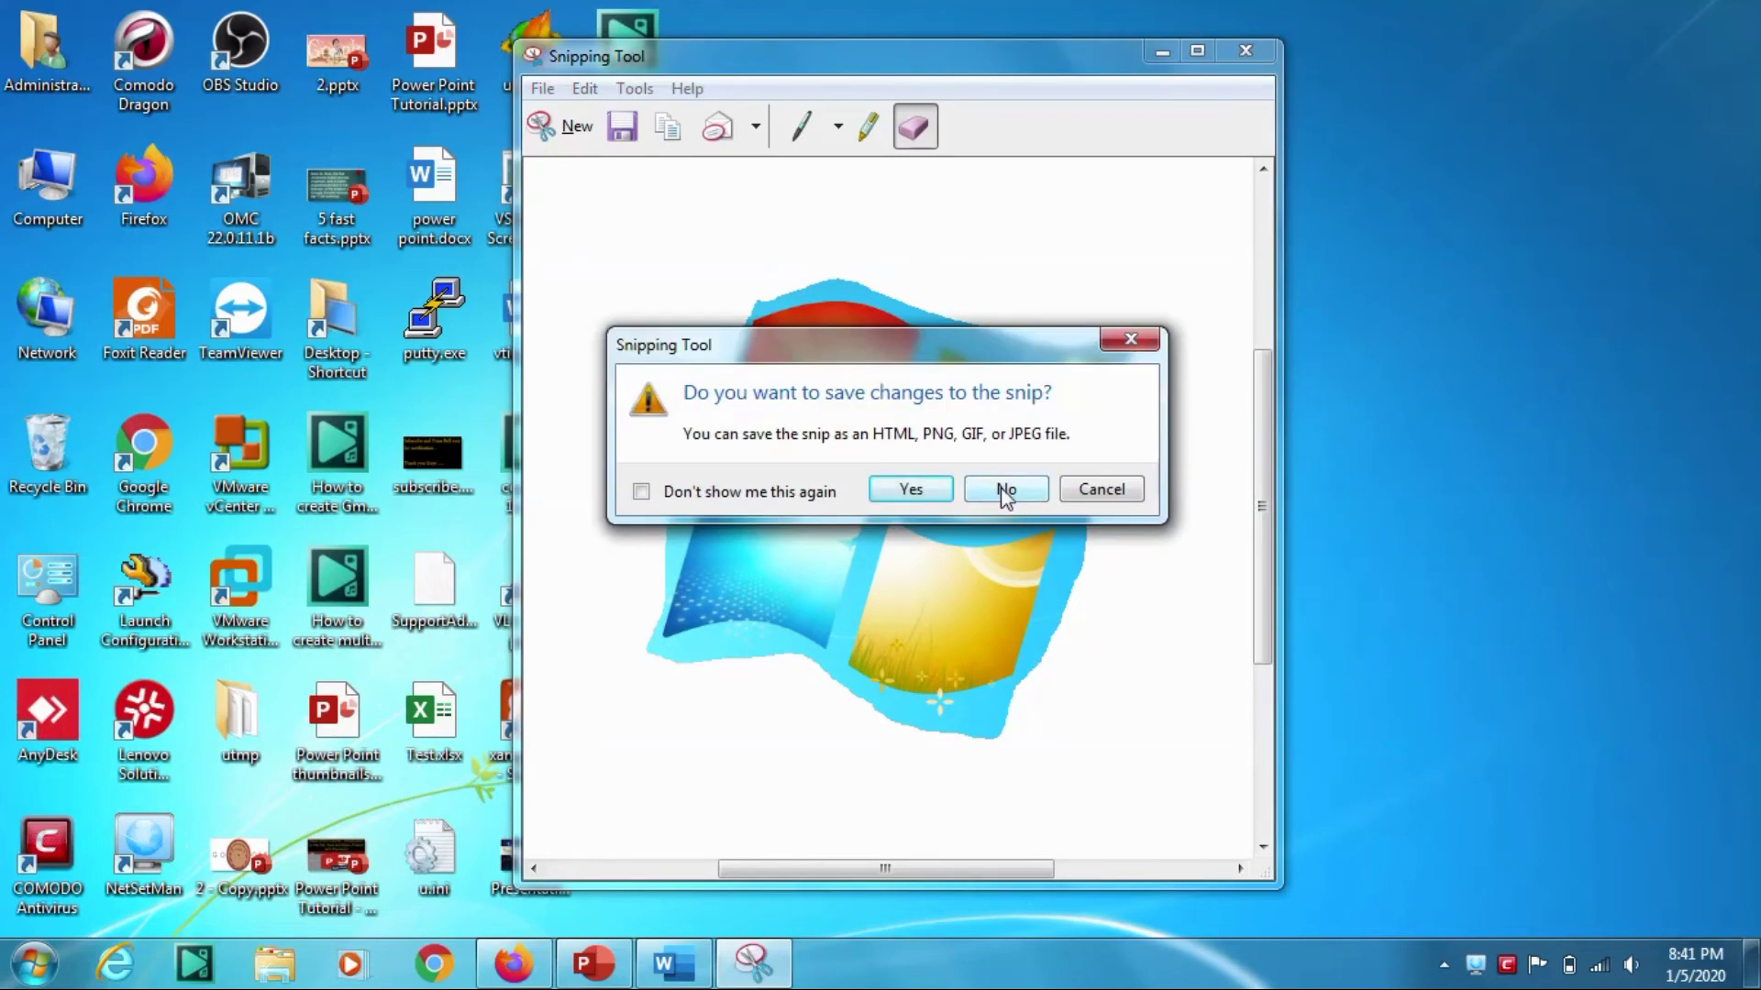
pyautogui.press('Escape')
pyautogui.click(555, 127)
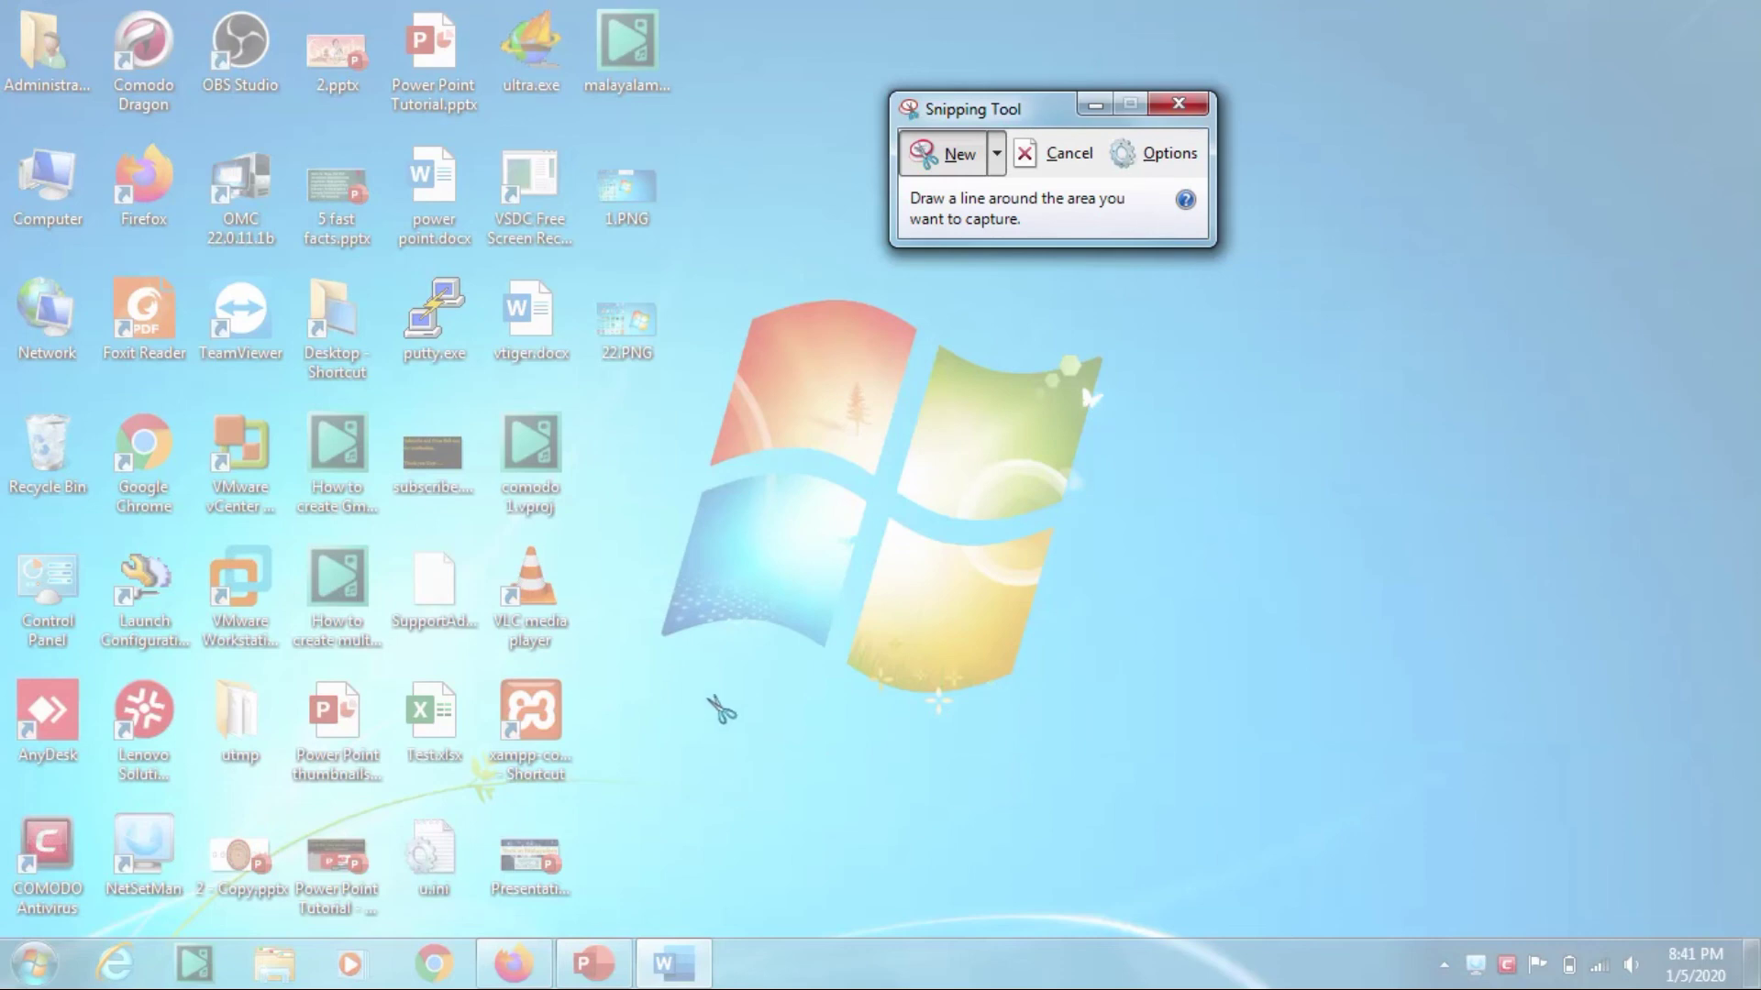
pyautogui.click(997, 164)
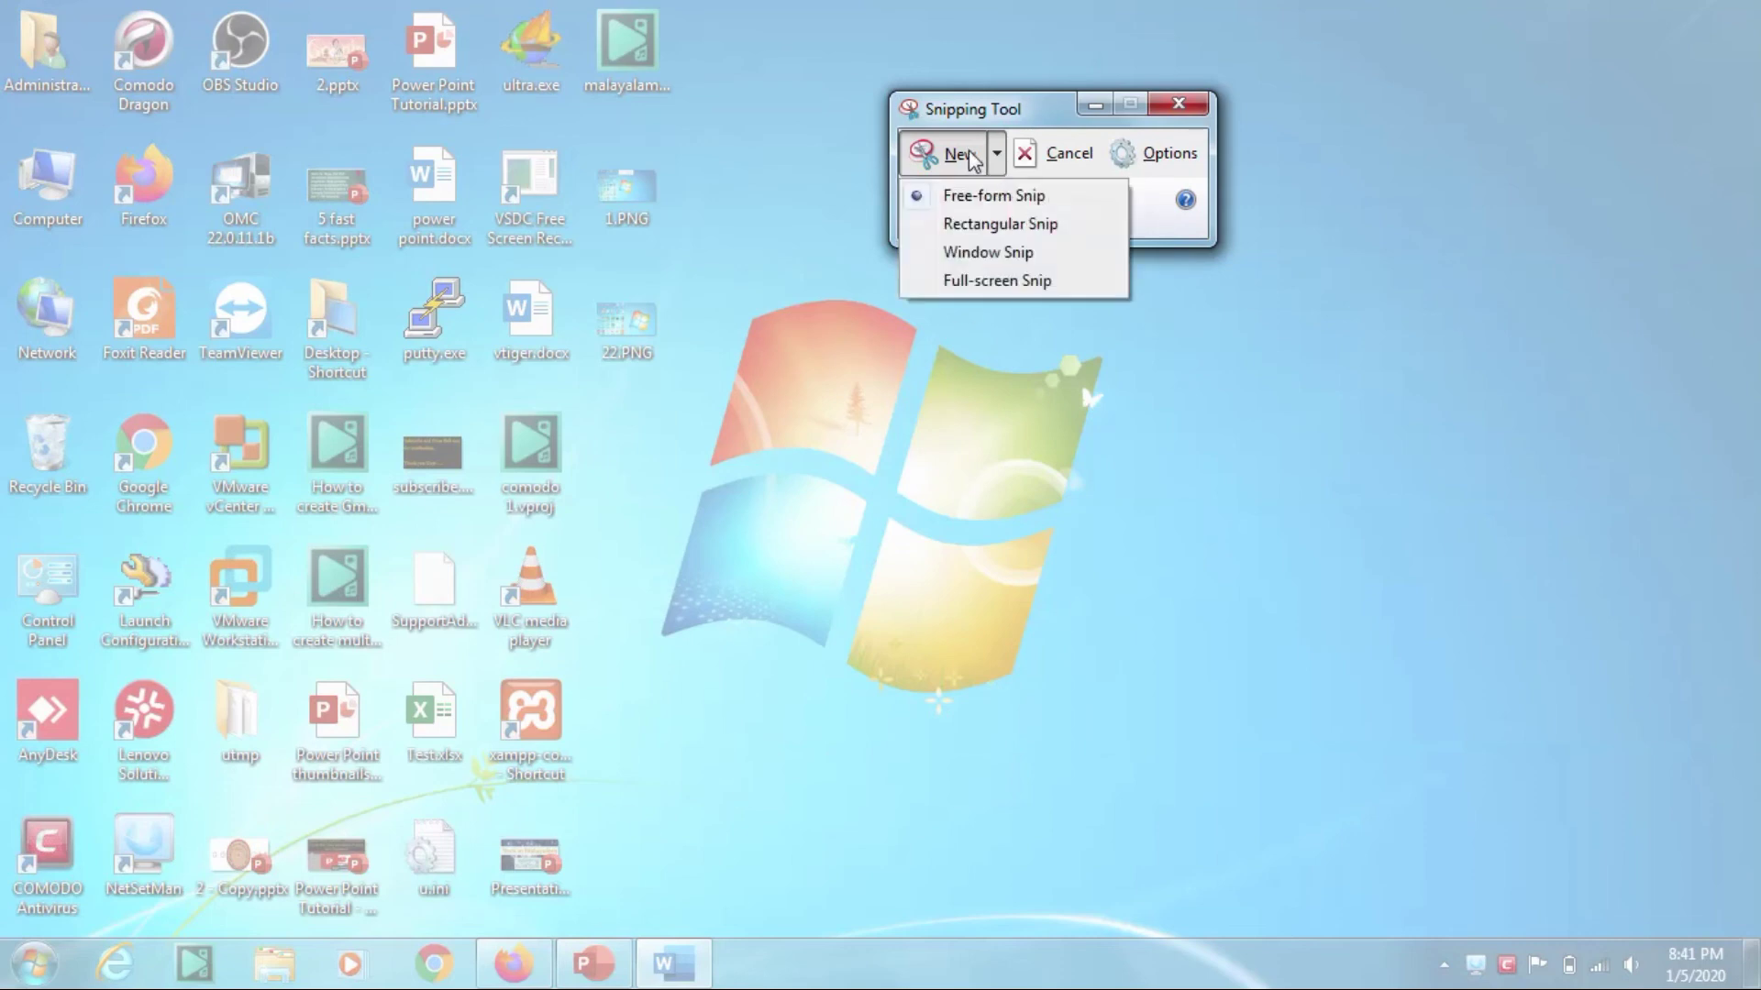
pyautogui.press('Escape')
pyautogui.press('Escape')
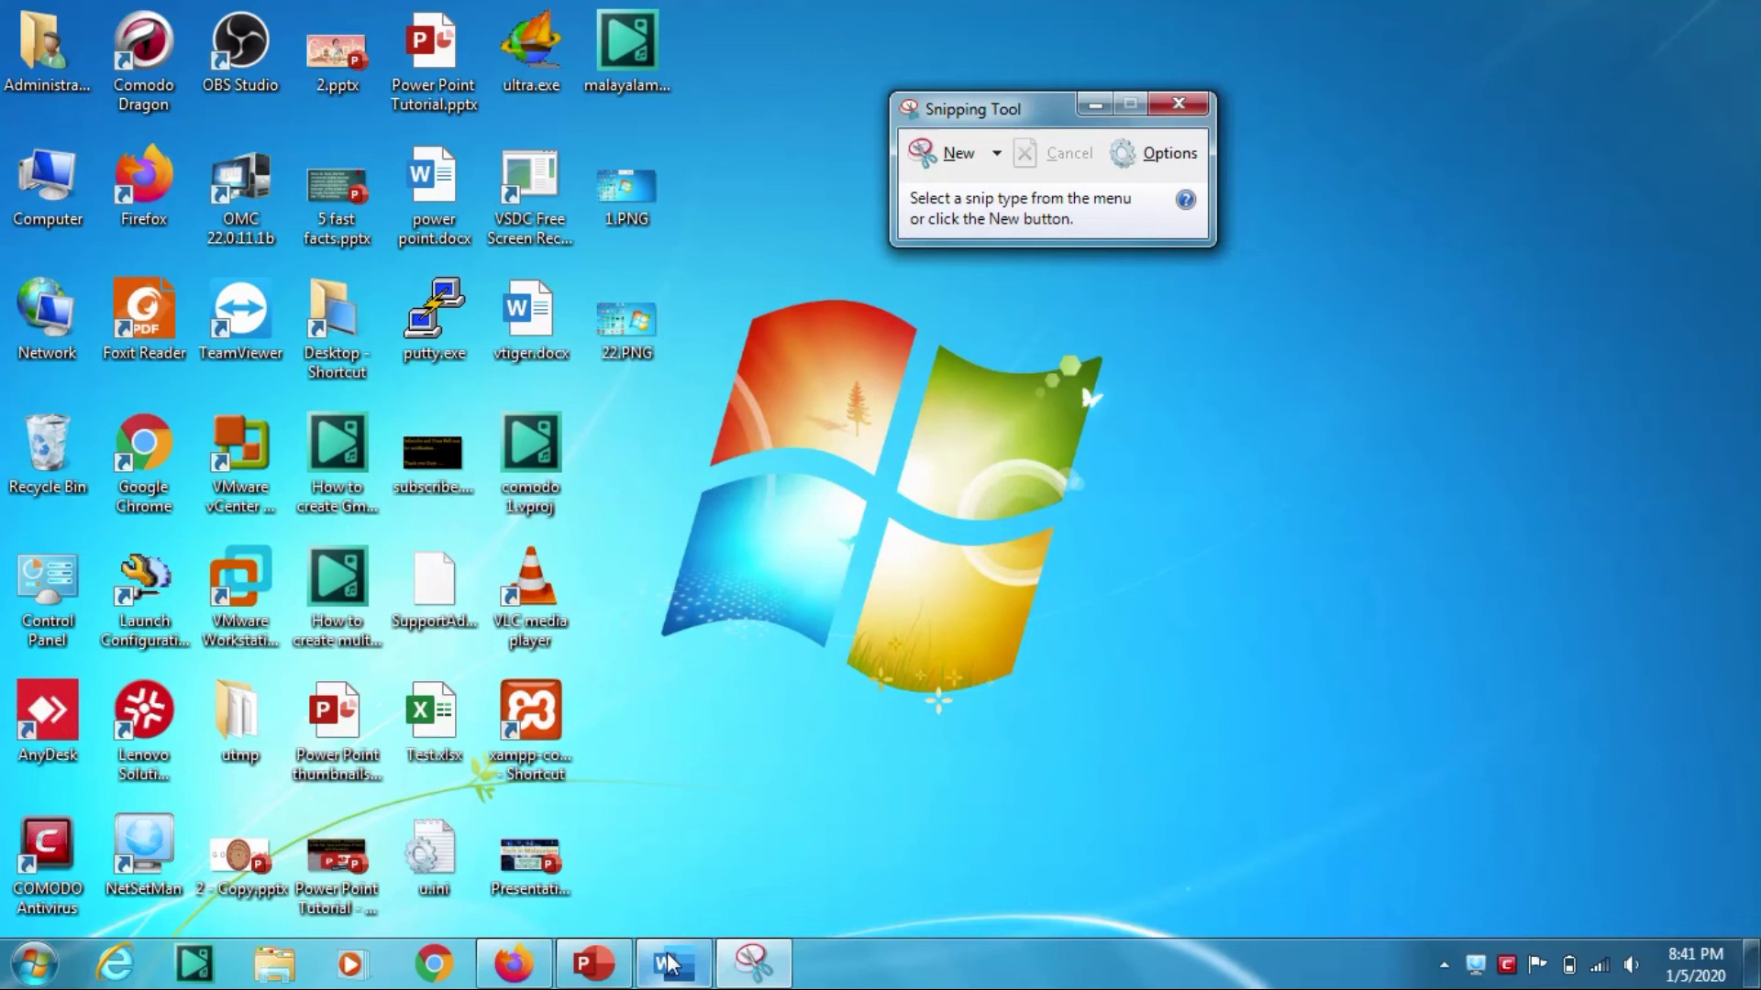
# Step: Bring the vtiger.docx Word window forward and target it with a Window Snip
pyautogui.click(665, 963)
pyautogui.click(784, 981)
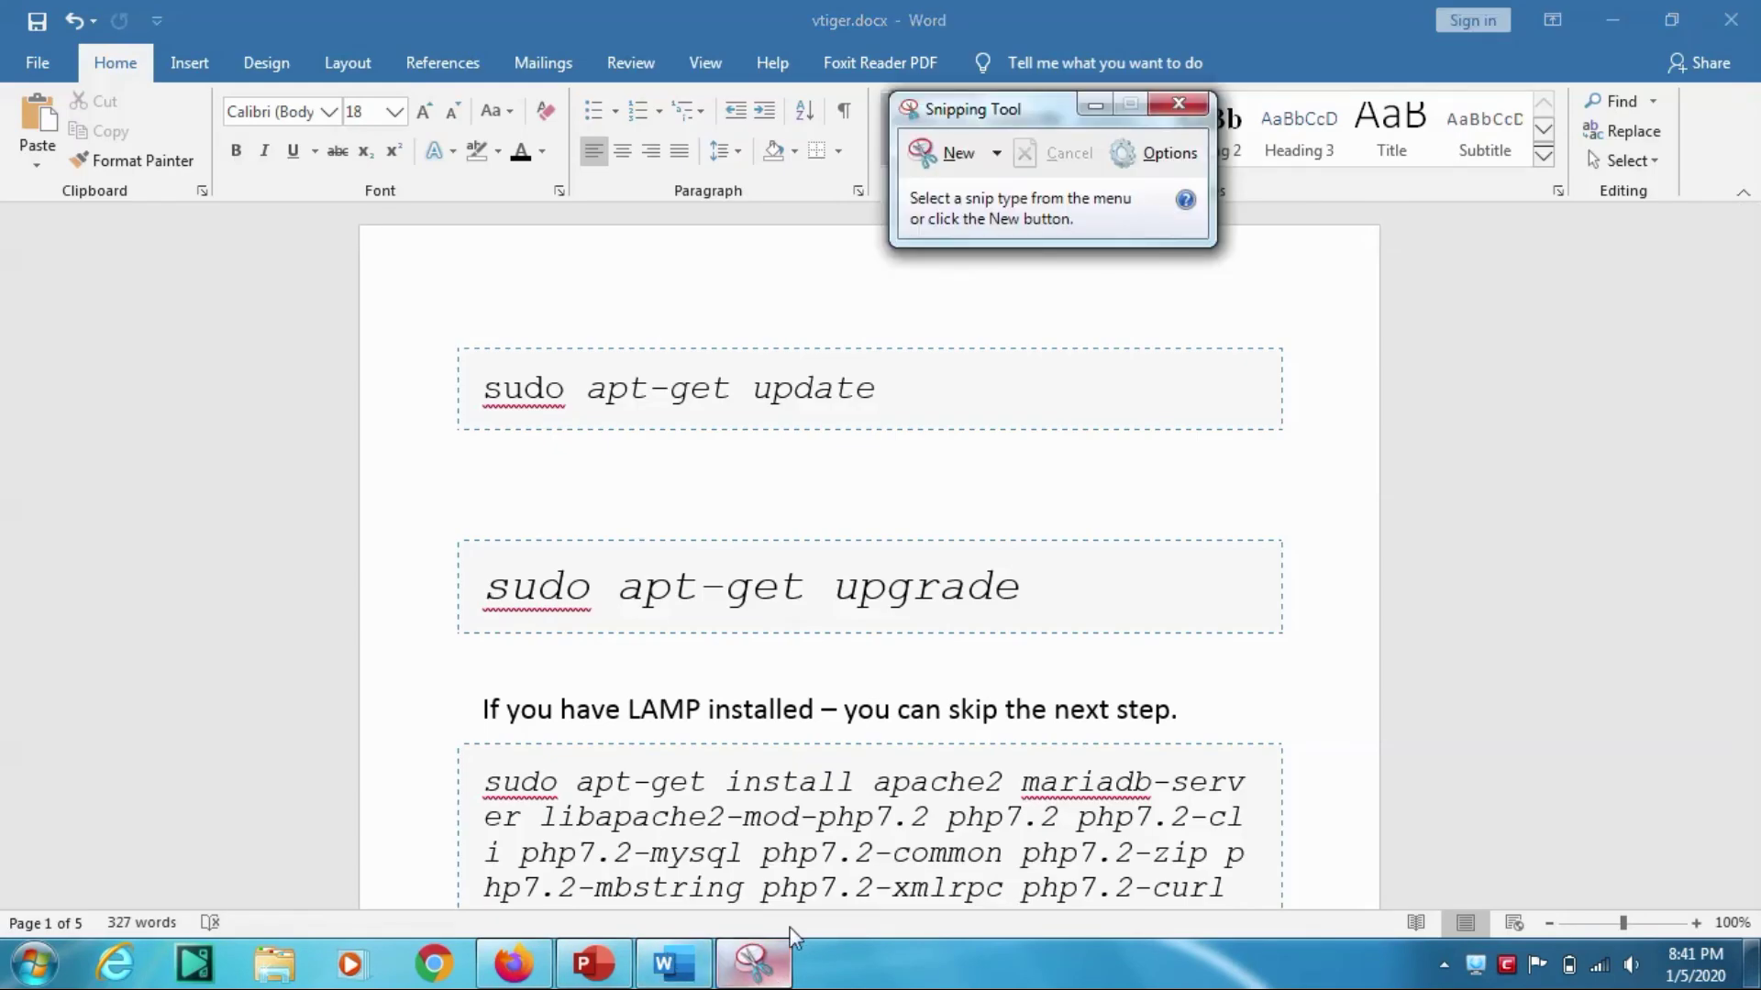
pyautogui.click(951, 153)
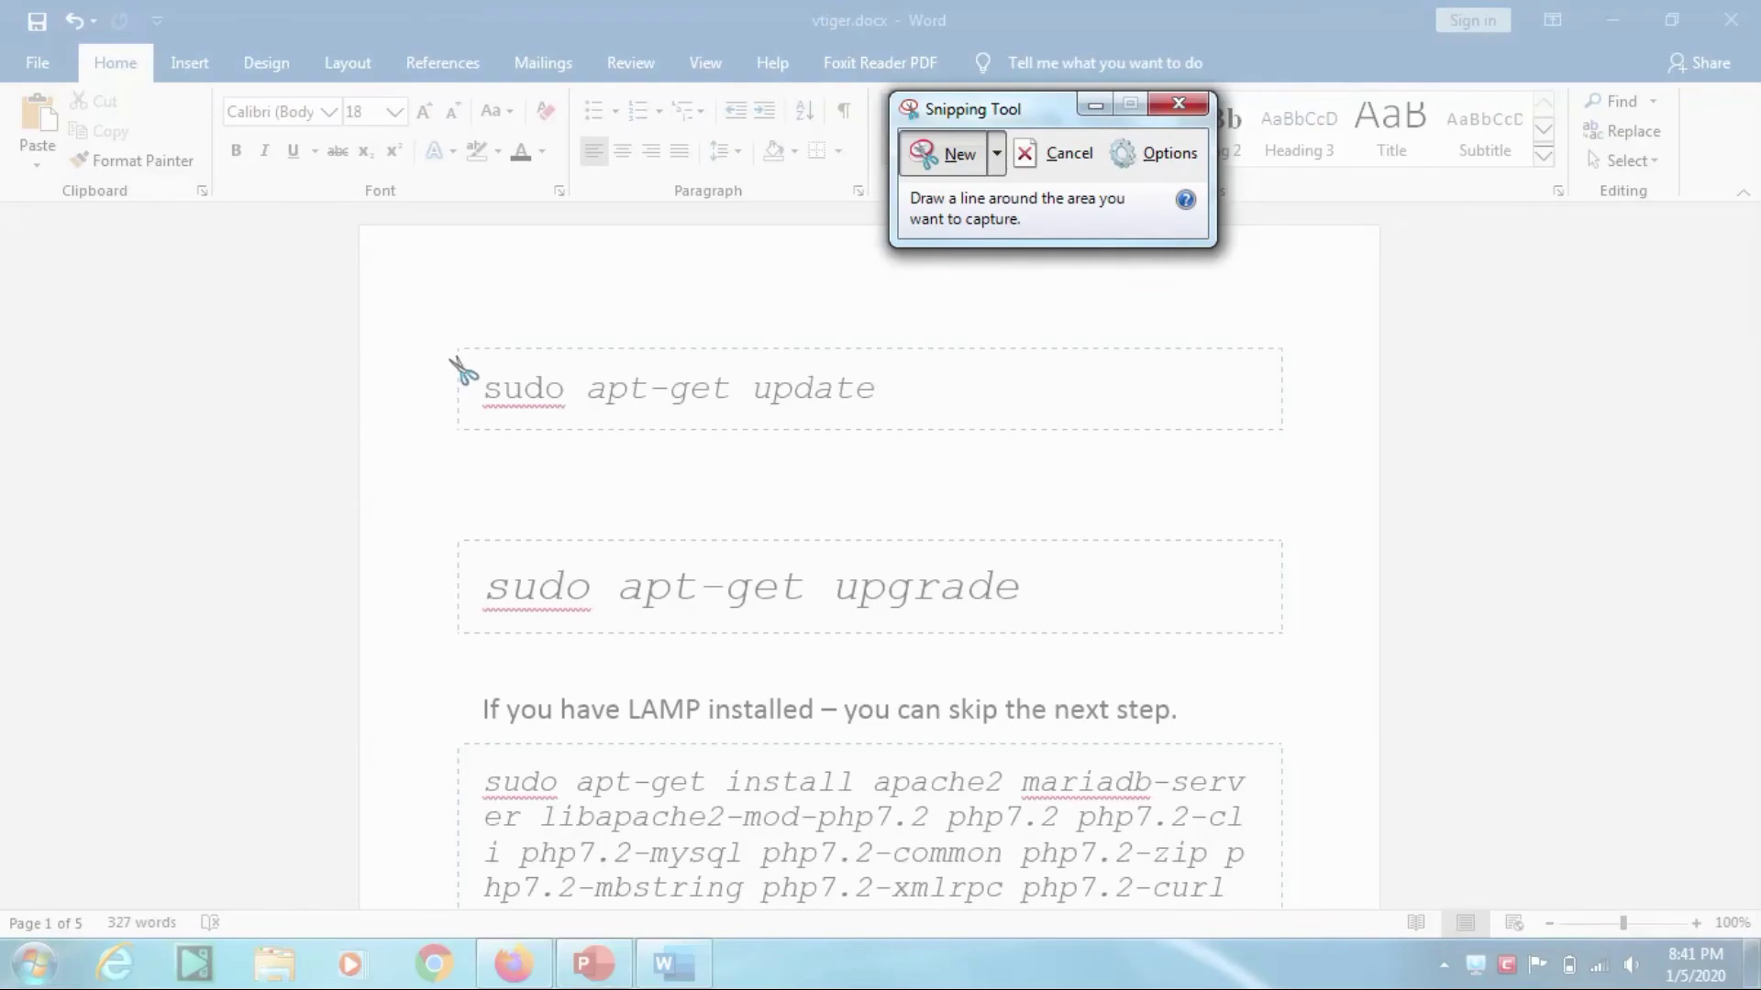
pyautogui.click(998, 153)
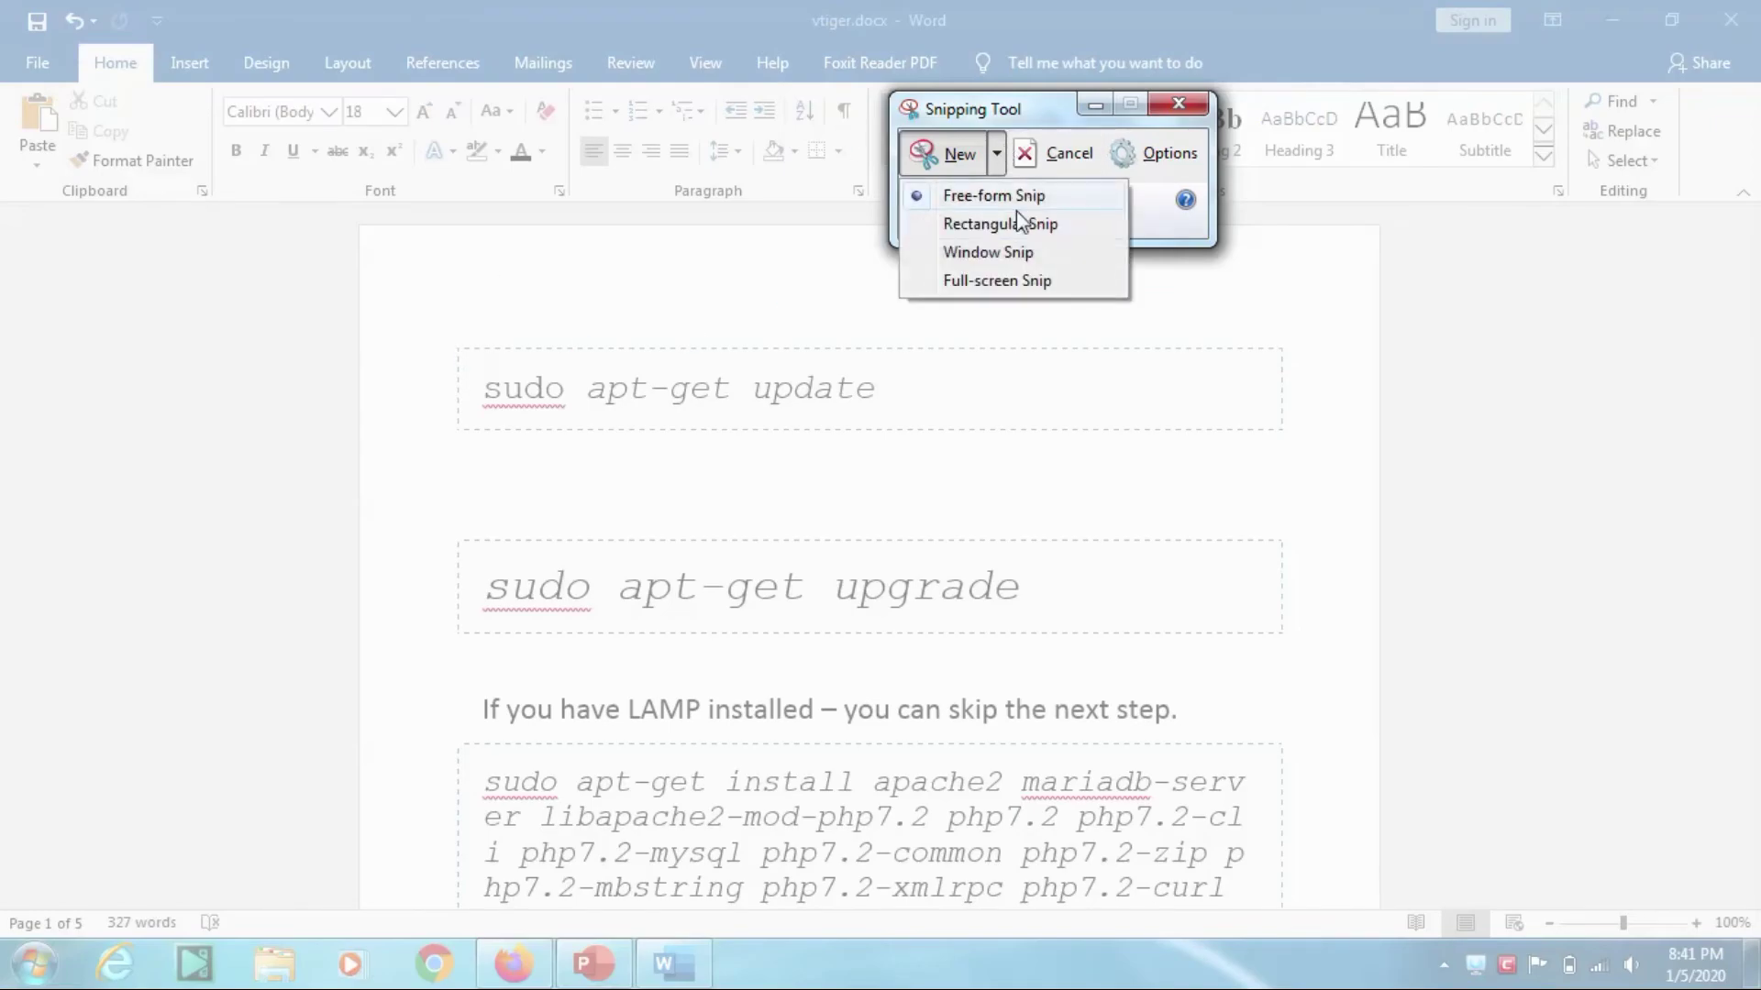
pyautogui.click(1017, 255)
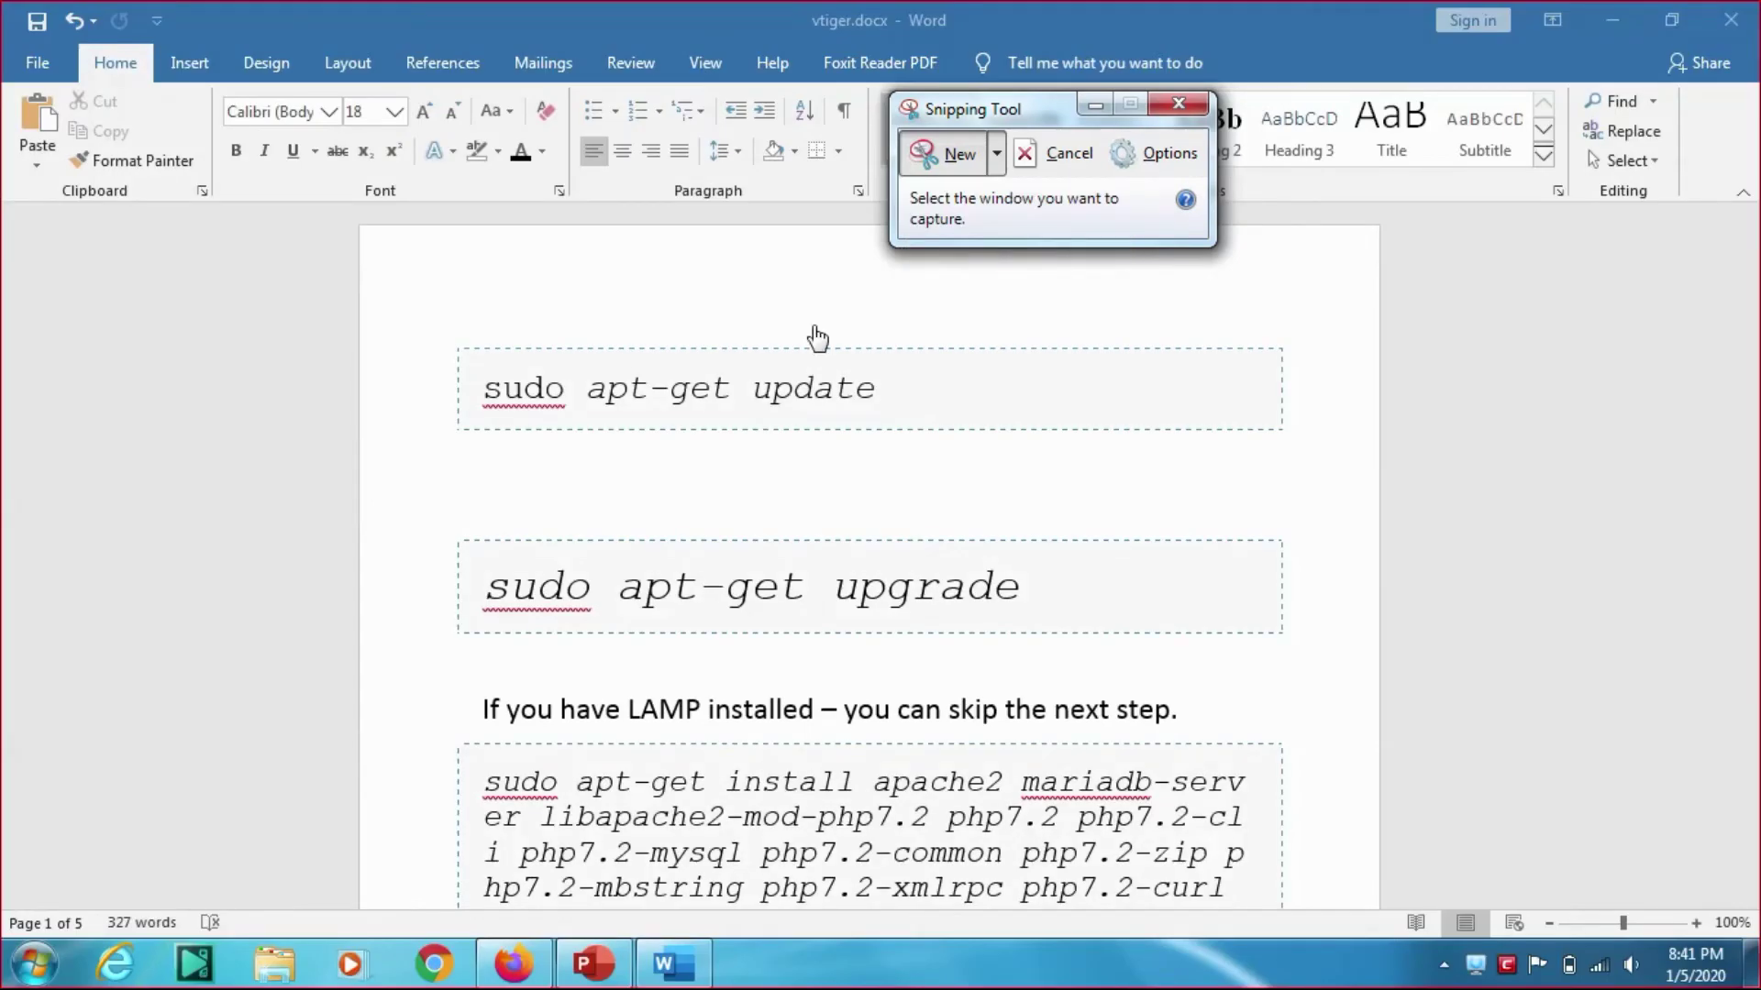
pyautogui.click(434, 328)
# Step: Capture the Word window and highlight 'sudo apt-get upgrade' in yellow
pyautogui.click(652, 594)
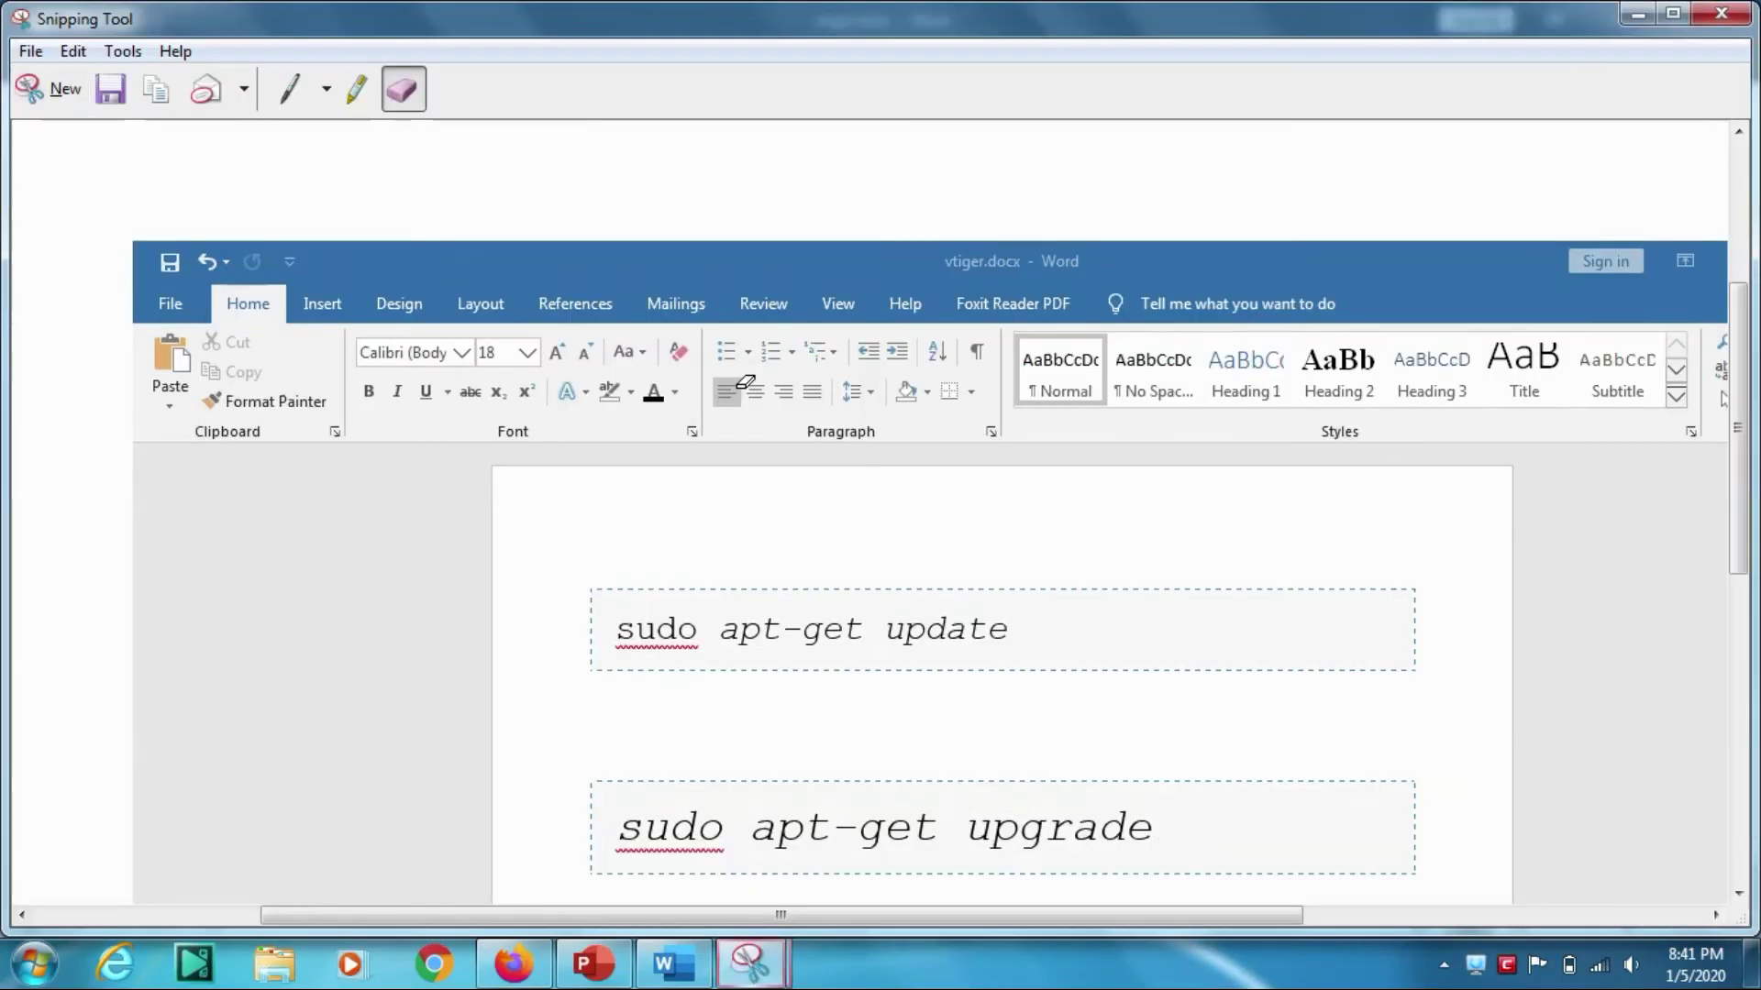
pyautogui.scroll(-2, 880, 550)
pyautogui.scroll(-2, 983, 422)
pyautogui.scroll(-5, 1034, 495)
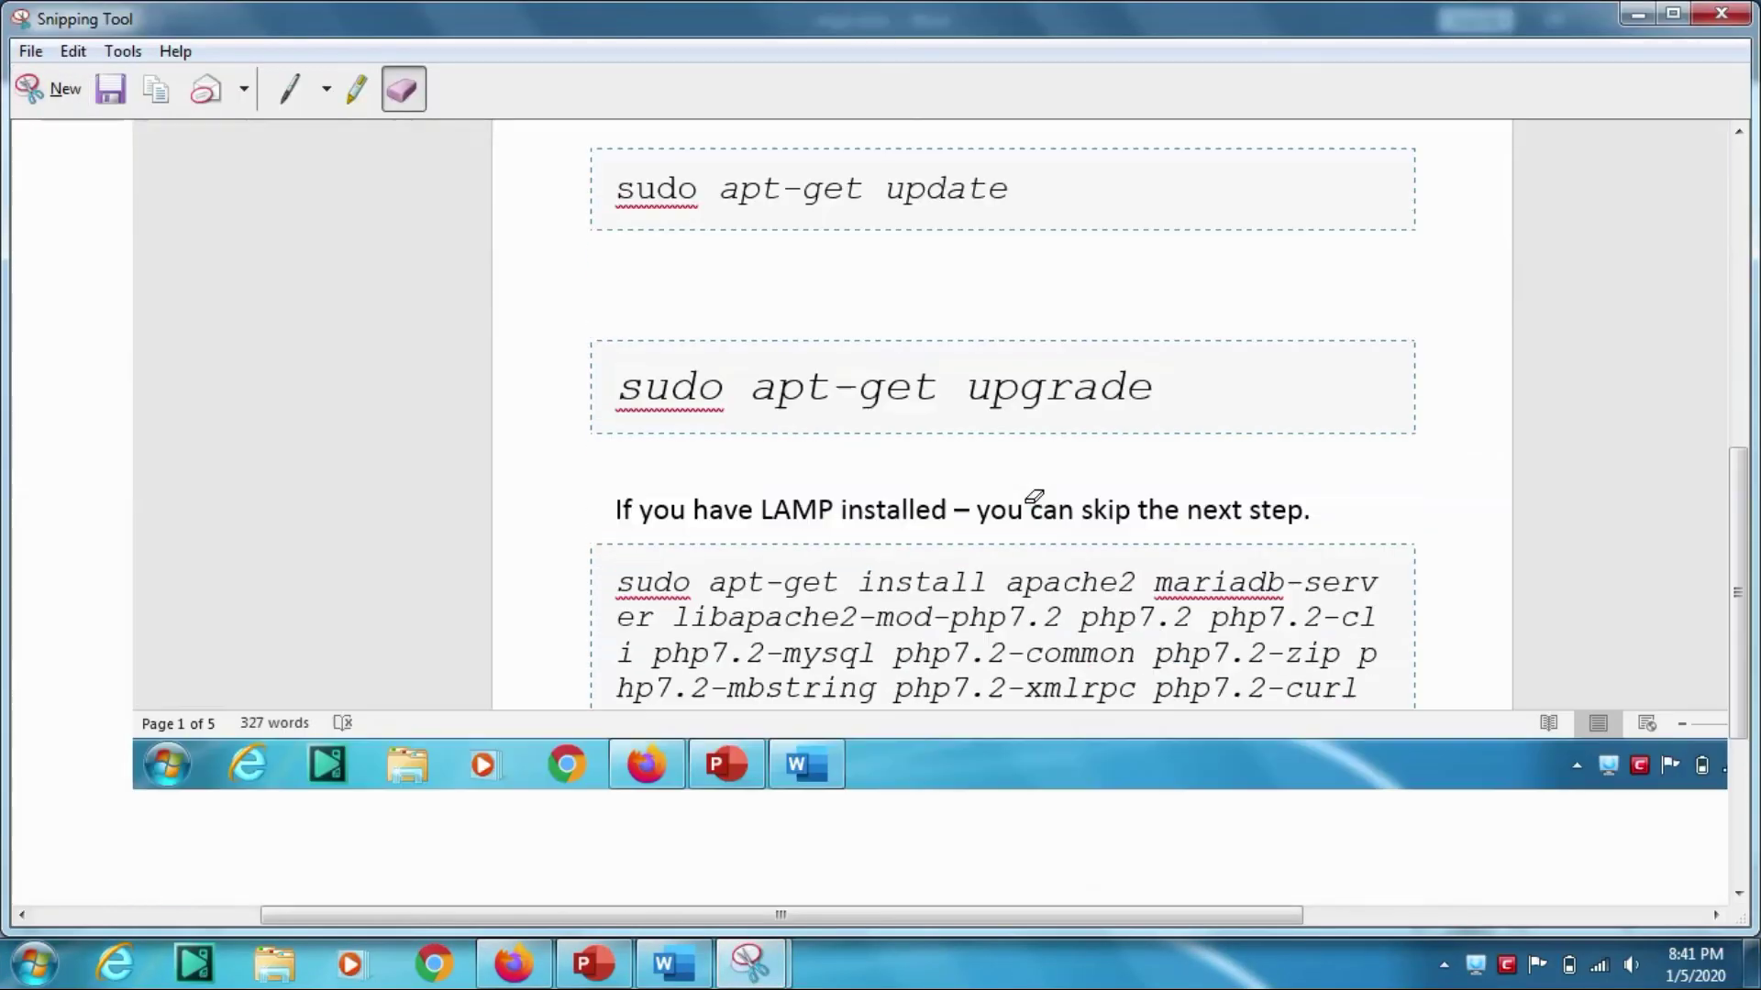
pyautogui.scroll(2, 1033, 499)
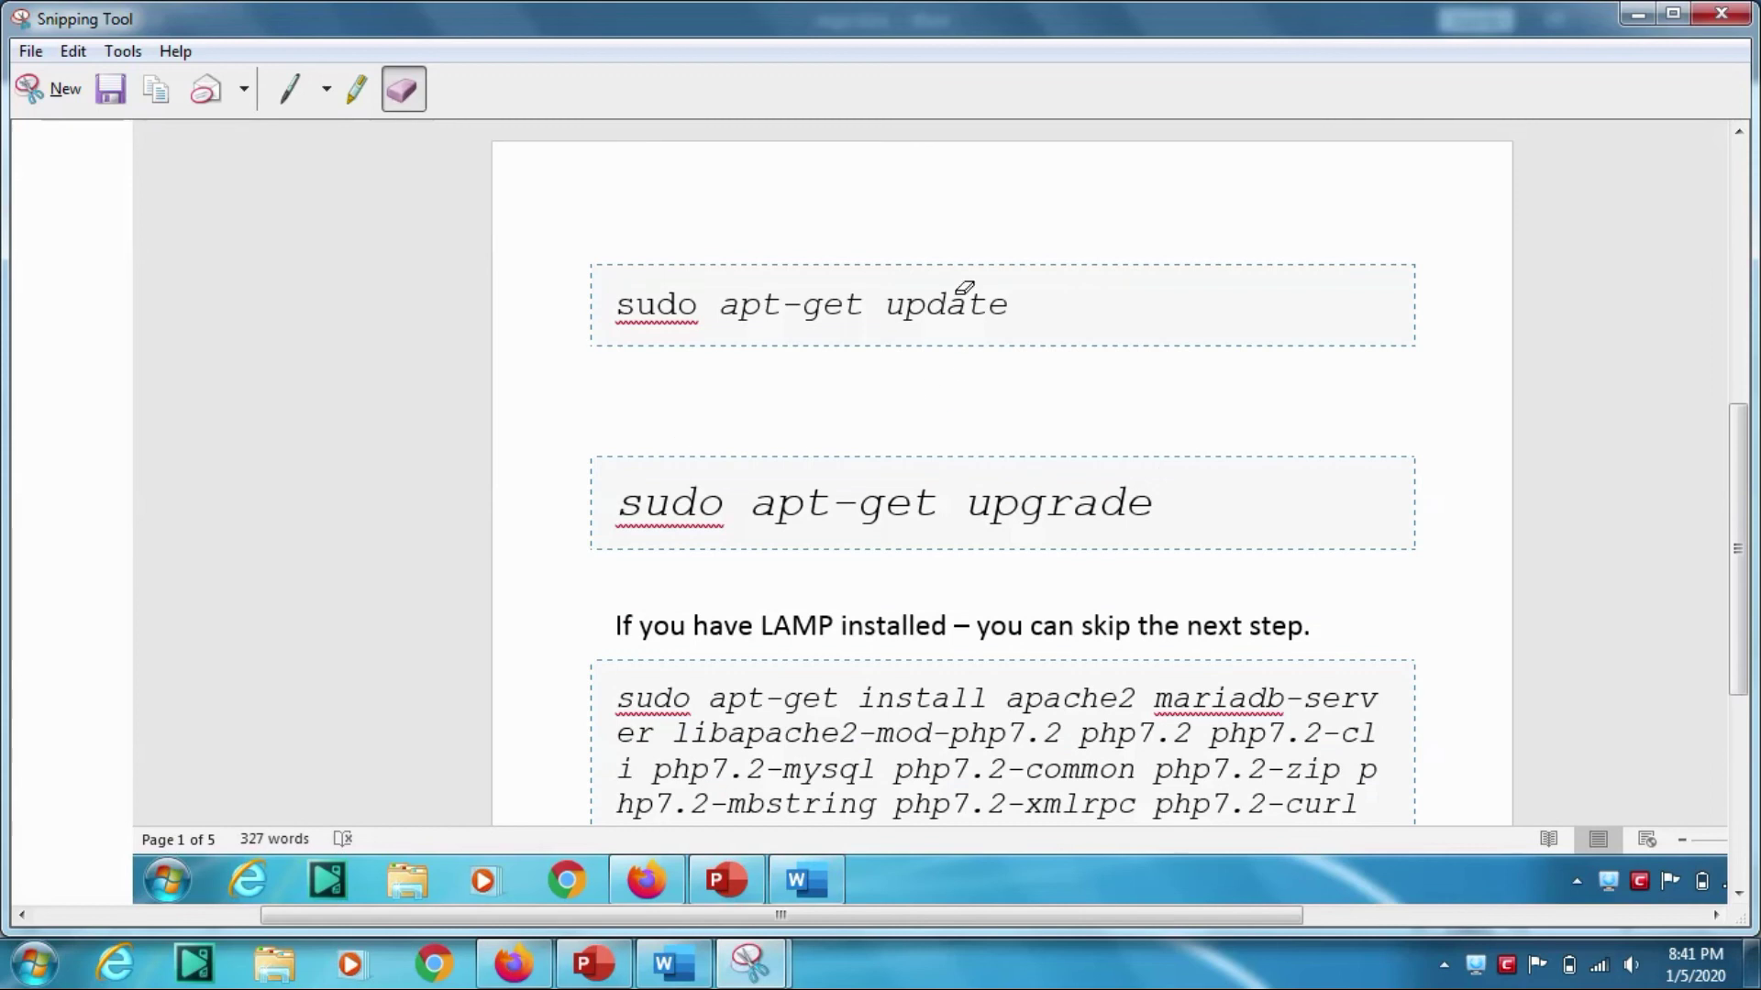
pyautogui.scroll(1, 989, 405)
pyautogui.scroll(3, 963, 358)
pyautogui.scroll(-3, 957, 338)
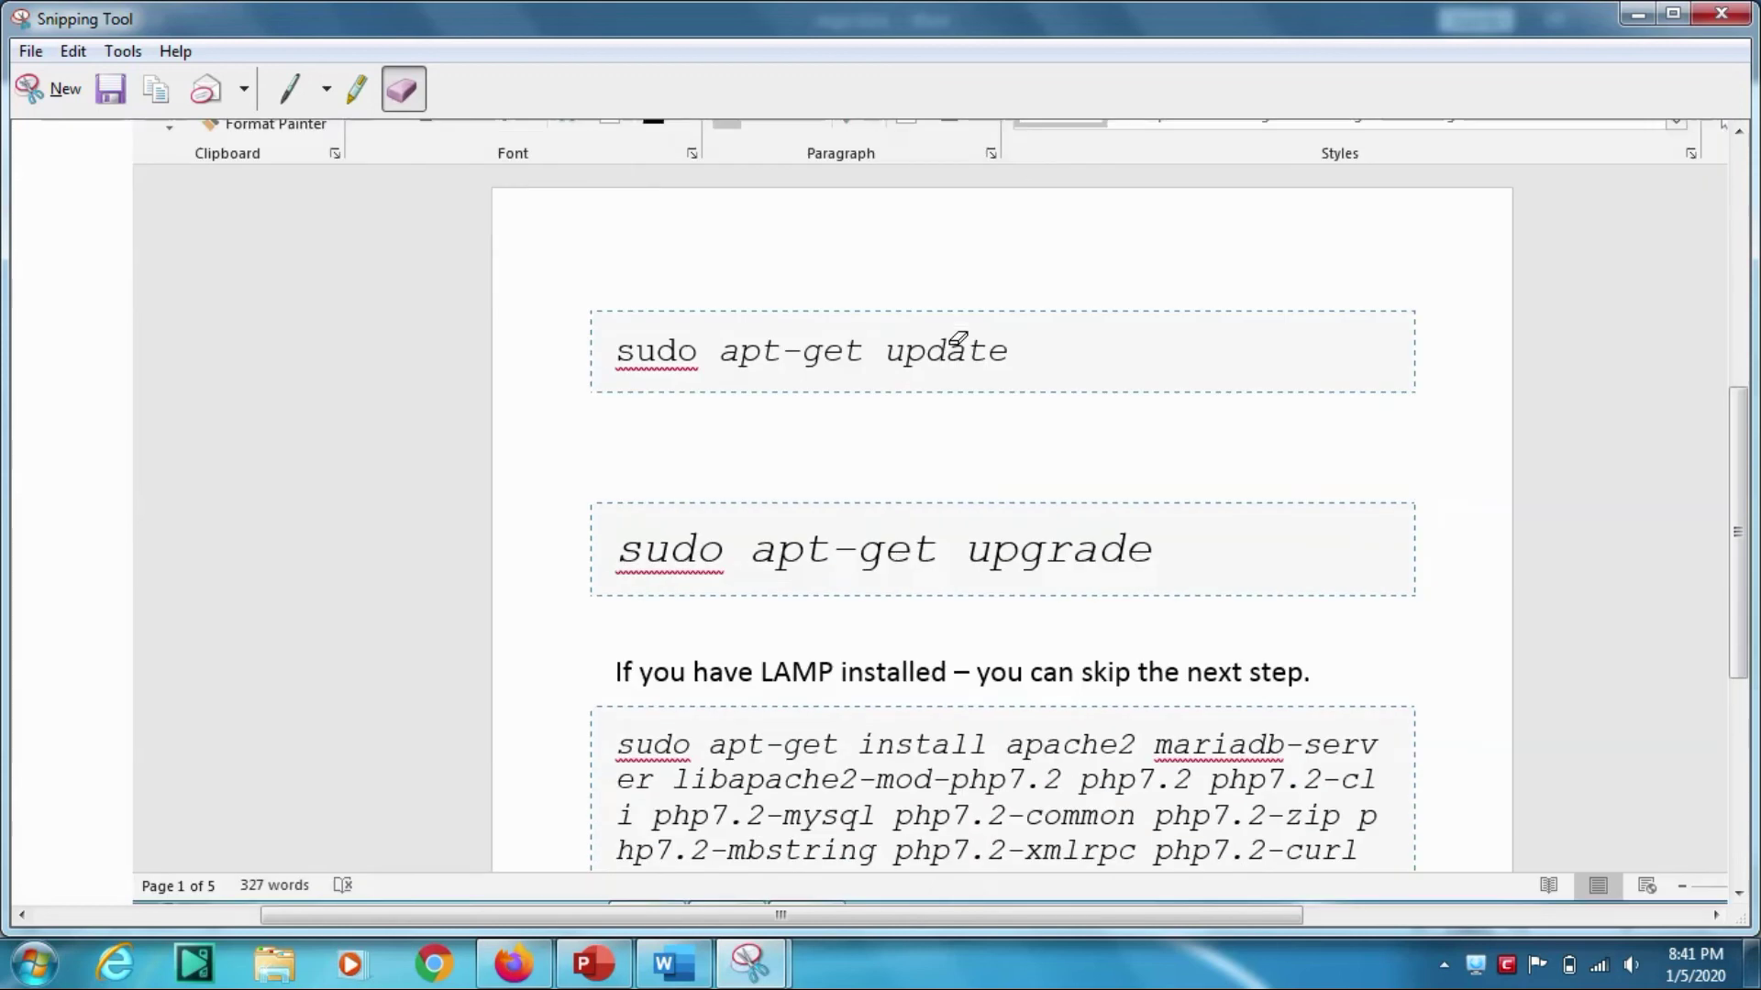
pyautogui.scroll(-3, 958, 337)
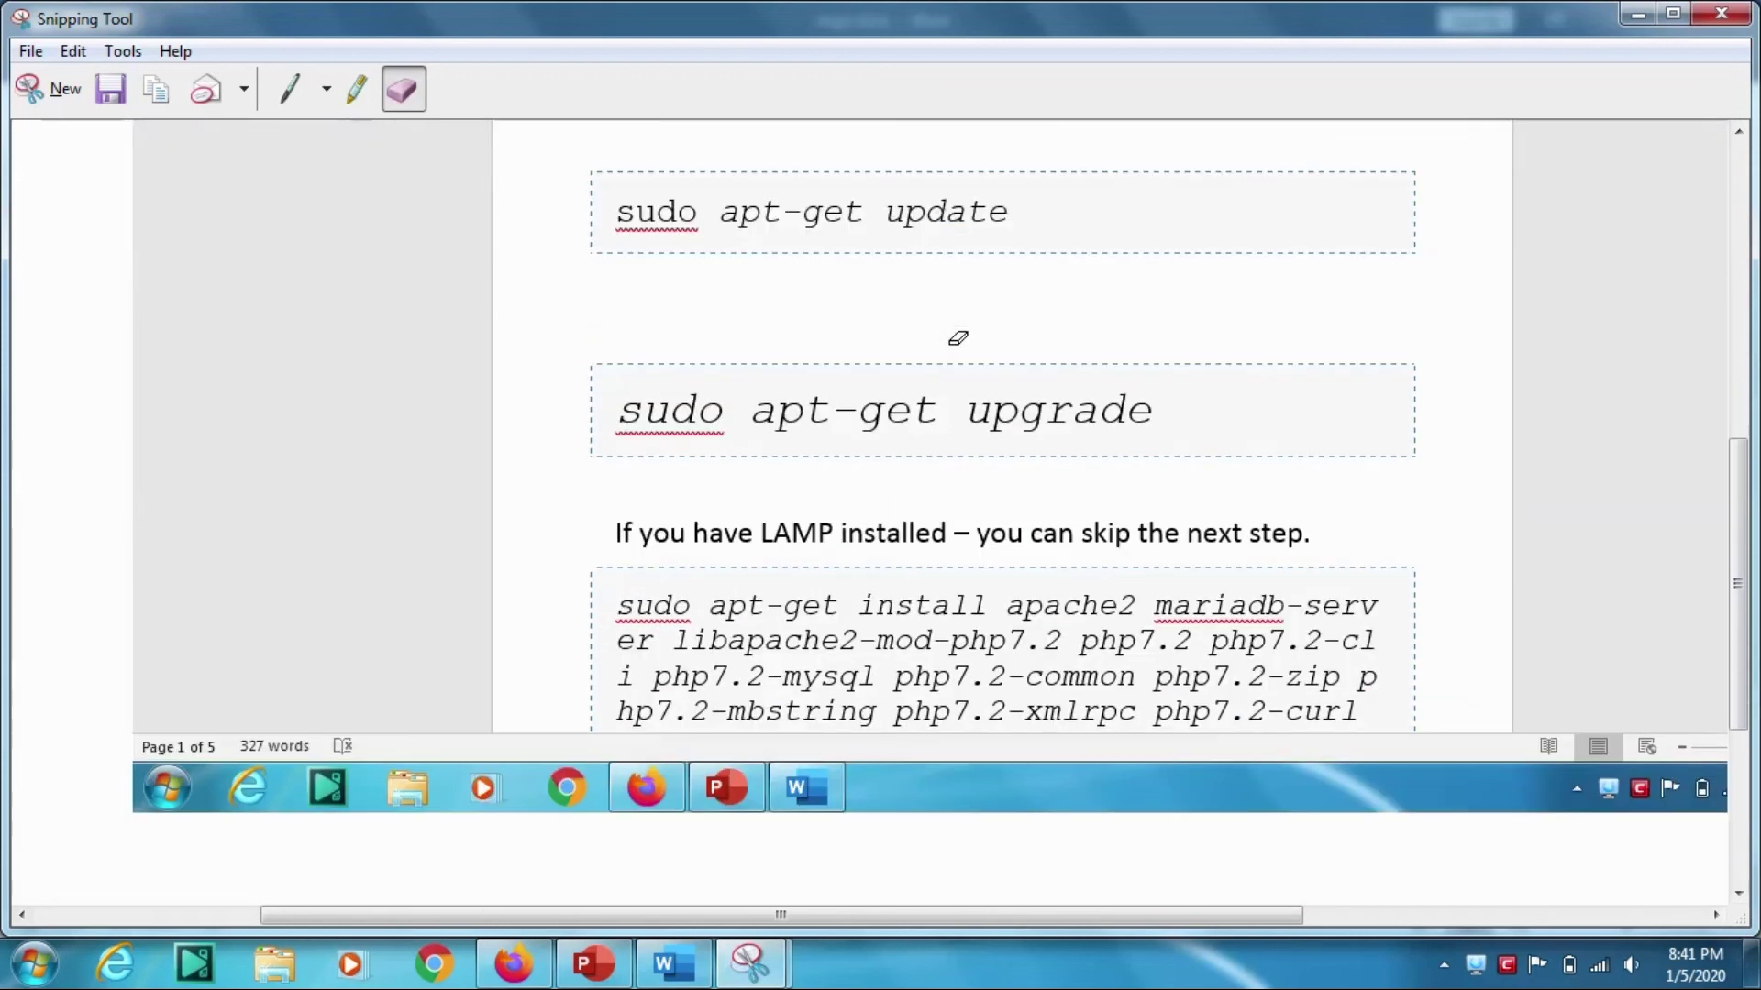
pyautogui.click(355, 91)
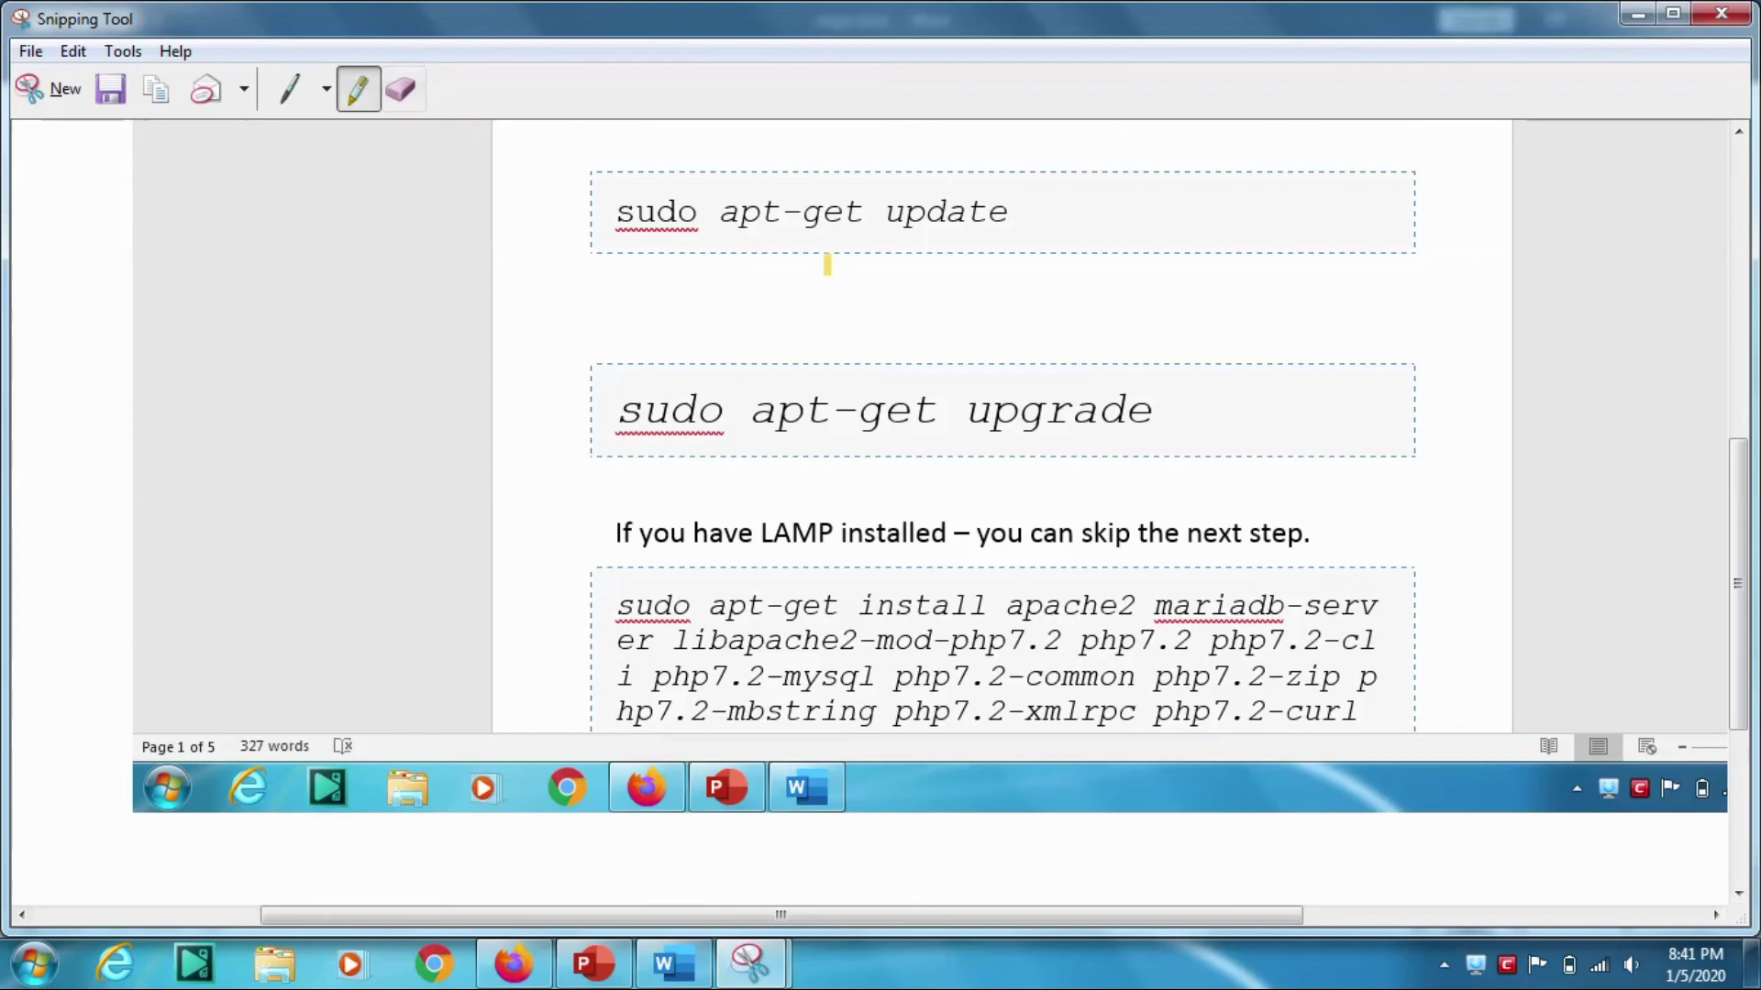
pyautogui.moveTo(599, 422)
pyautogui.mouseDown()
pyautogui.moveTo(1150, 417)
pyautogui.moveTo(908, 392)
pyautogui.moveTo(605, 408)
pyautogui.moveTo(1029, 432)
pyautogui.moveTo(825, 404)
pyautogui.mouseUp()
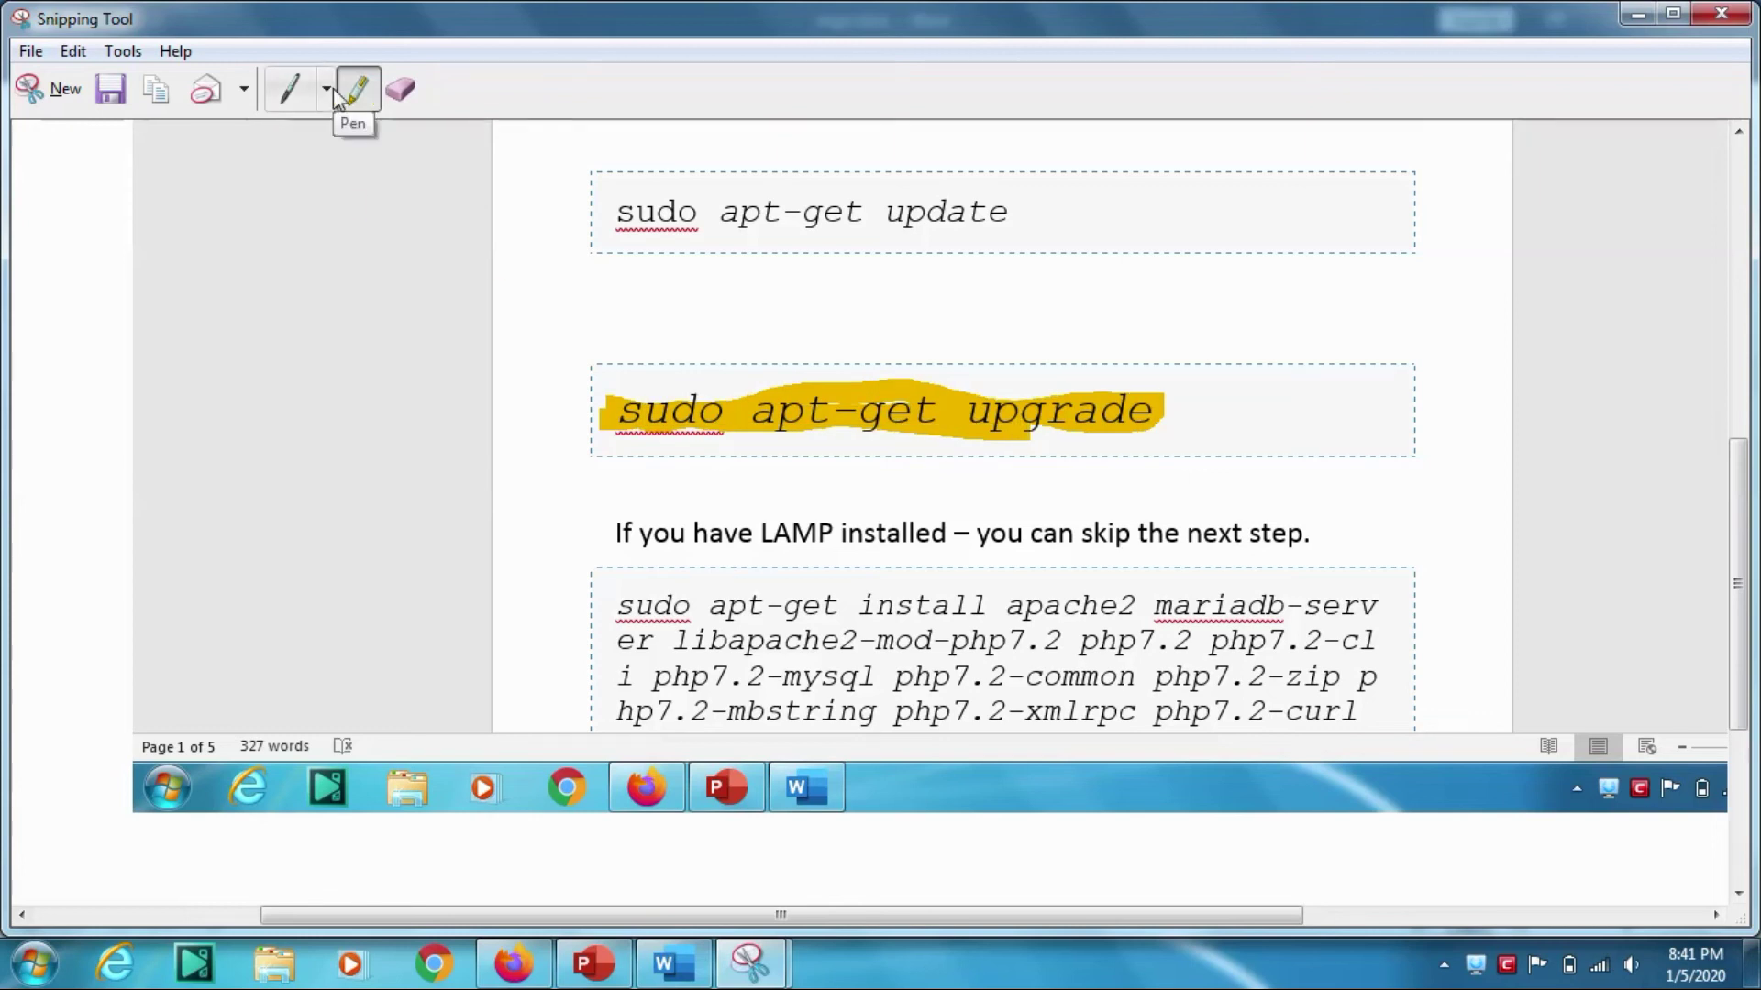
# Step: With the blue pen, circle 'sudo apt-get update' and add a scribble beside it
pyautogui.click(326, 90)
pyautogui.click(339, 160)
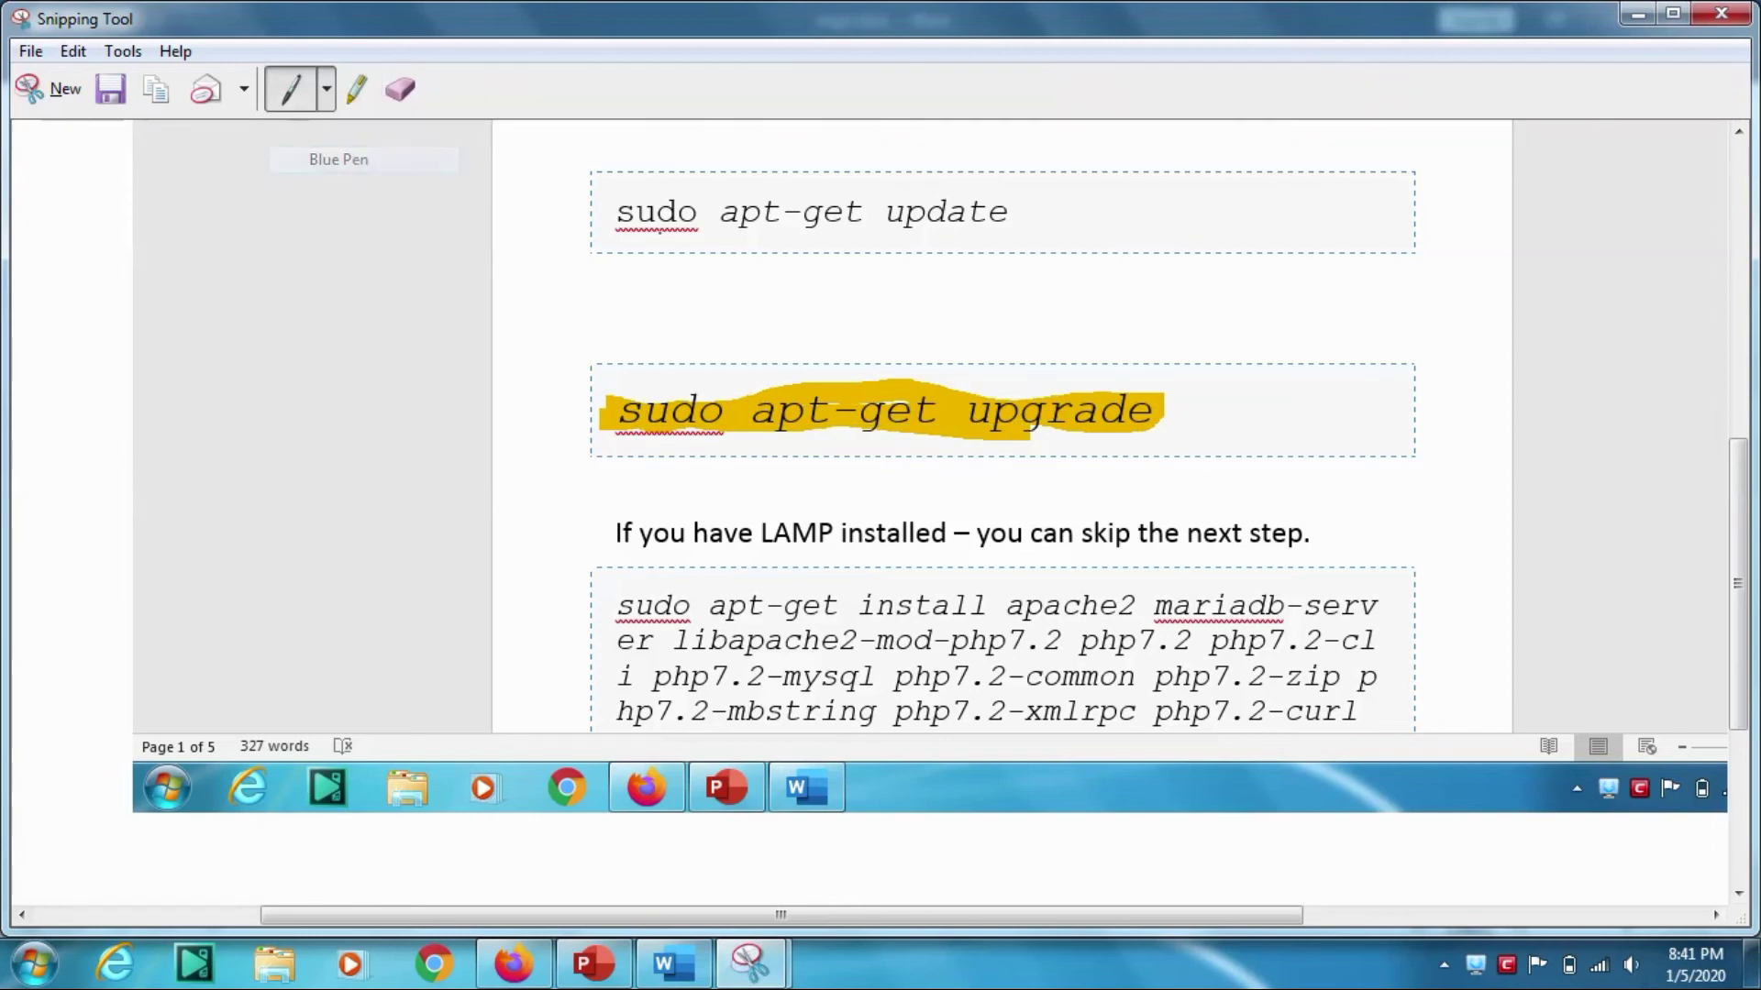
pyautogui.moveTo(605, 241)
pyautogui.mouseDown()
pyautogui.moveTo(1040, 272)
pyautogui.moveTo(1060, 158)
pyautogui.moveTo(778, 190)
pyautogui.mouseUp()
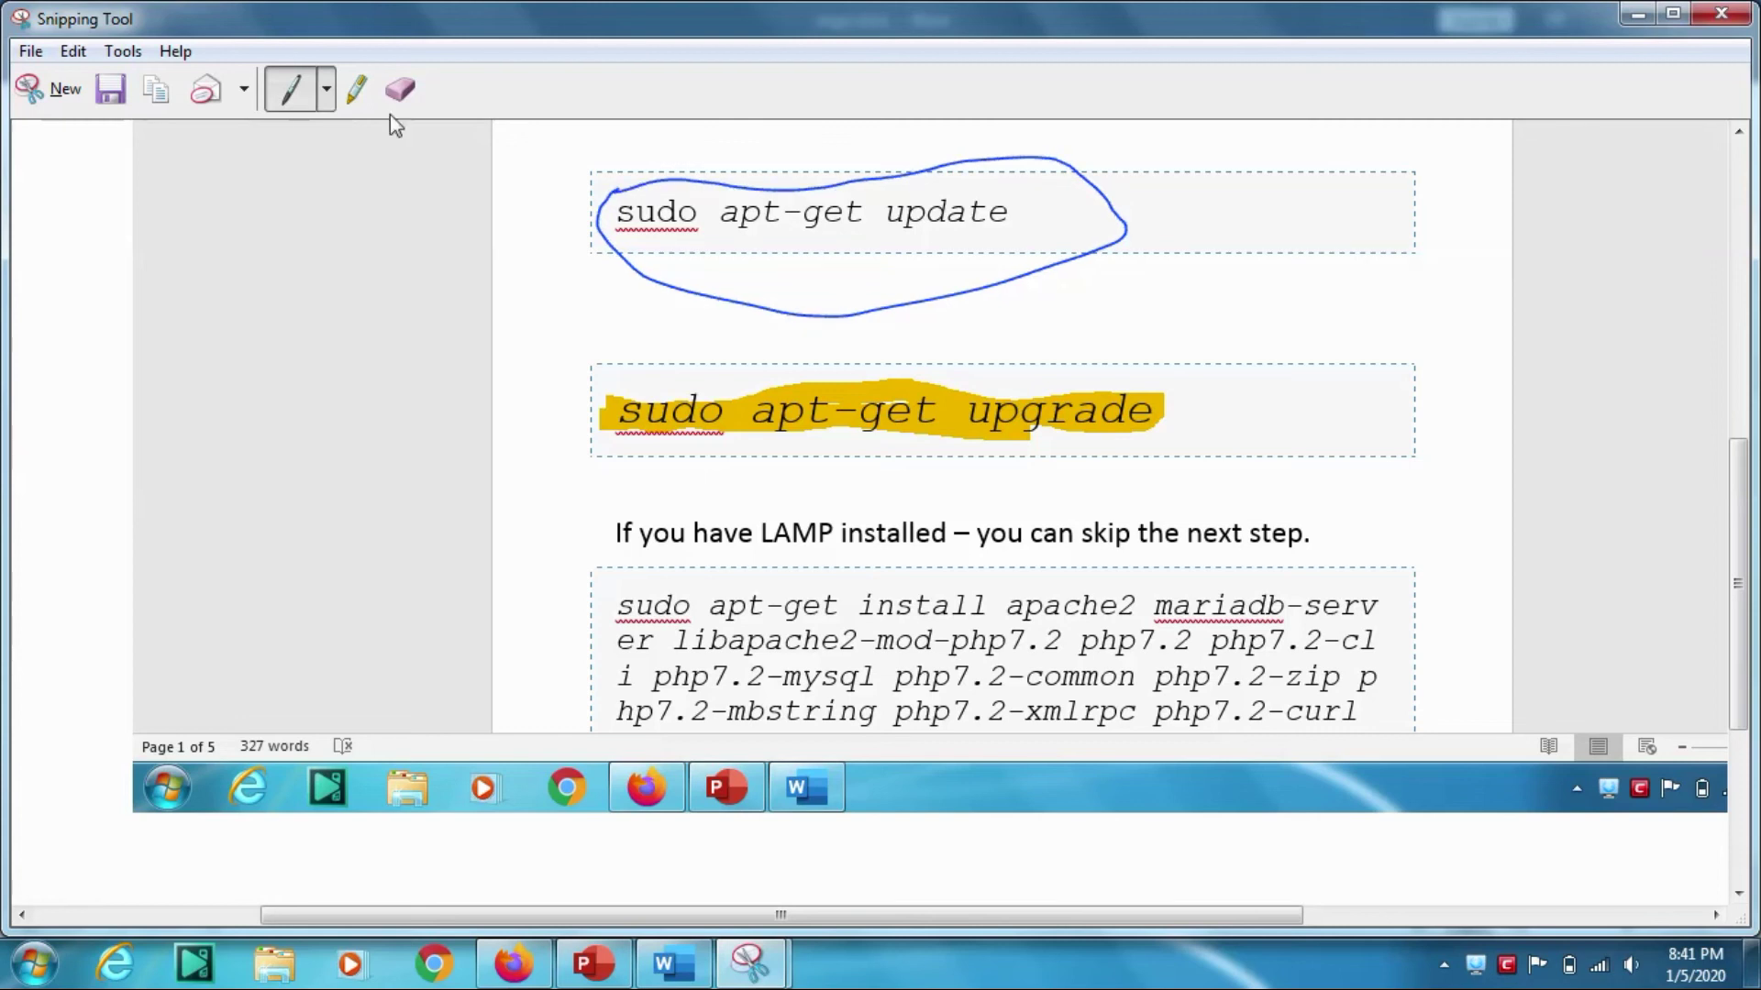
pyautogui.moveTo(512, 291); pyautogui.dragTo(570, 234)
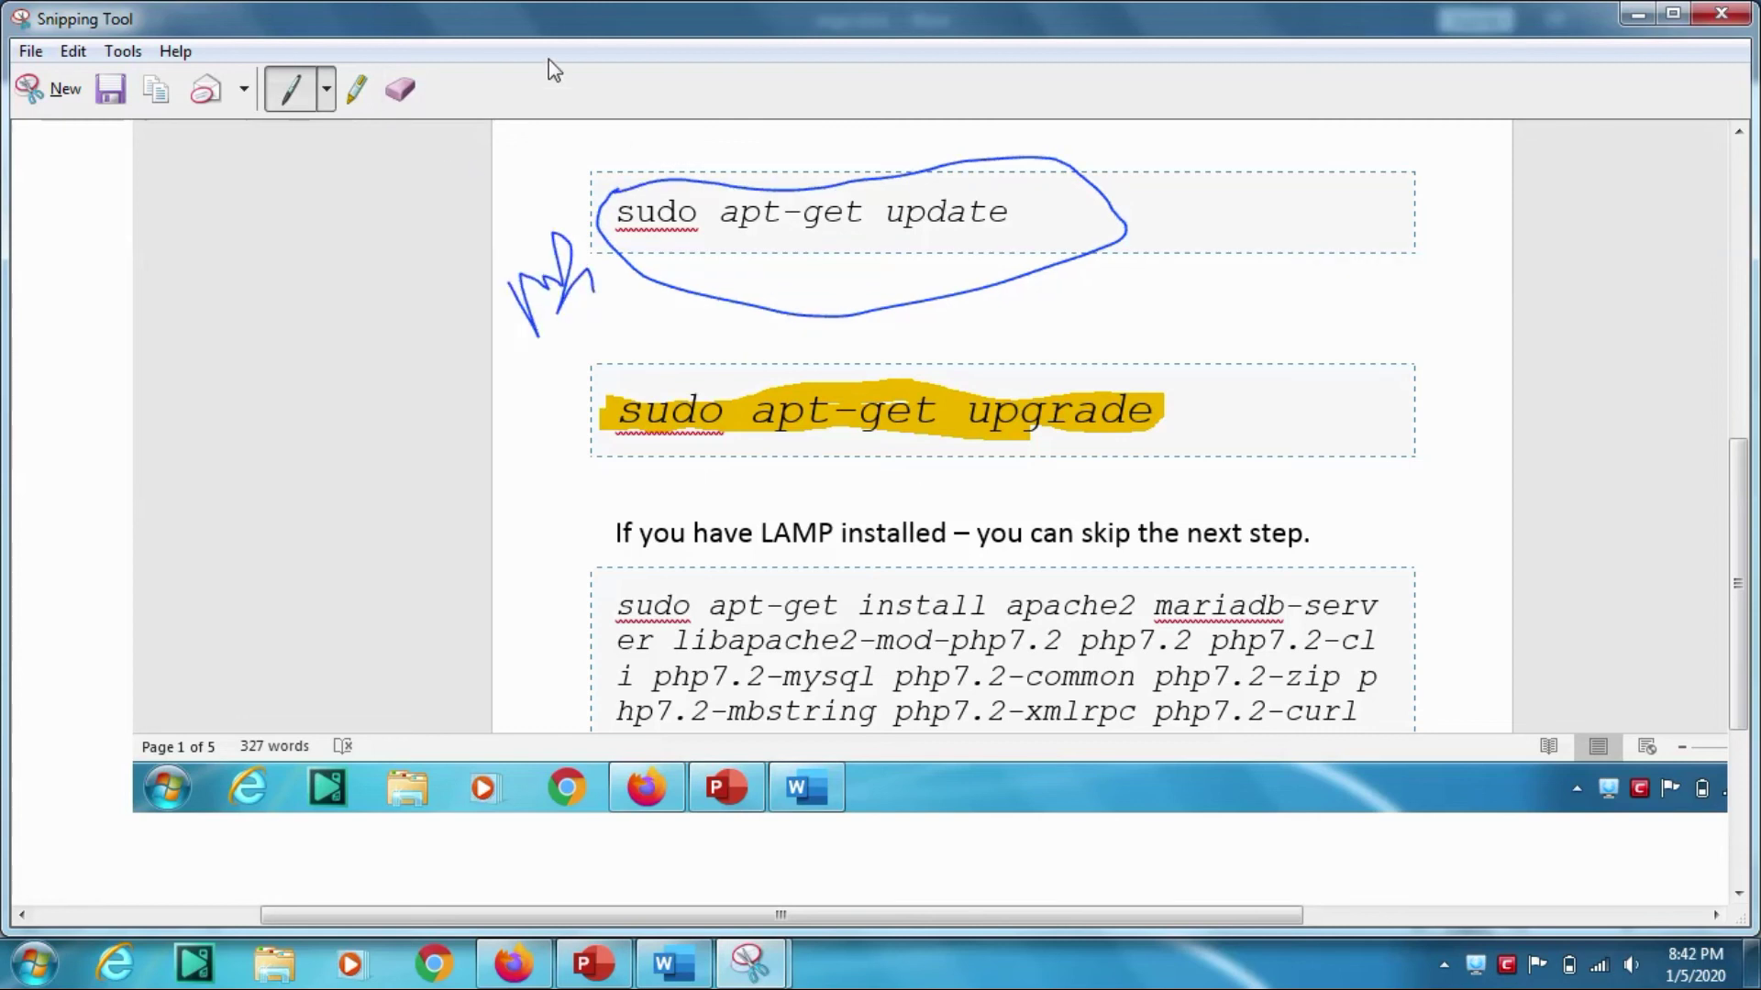
# Step: Erase the scribble, blue ellipse and yellow highlight from the snip with the Eraser
pyautogui.click(401, 88)
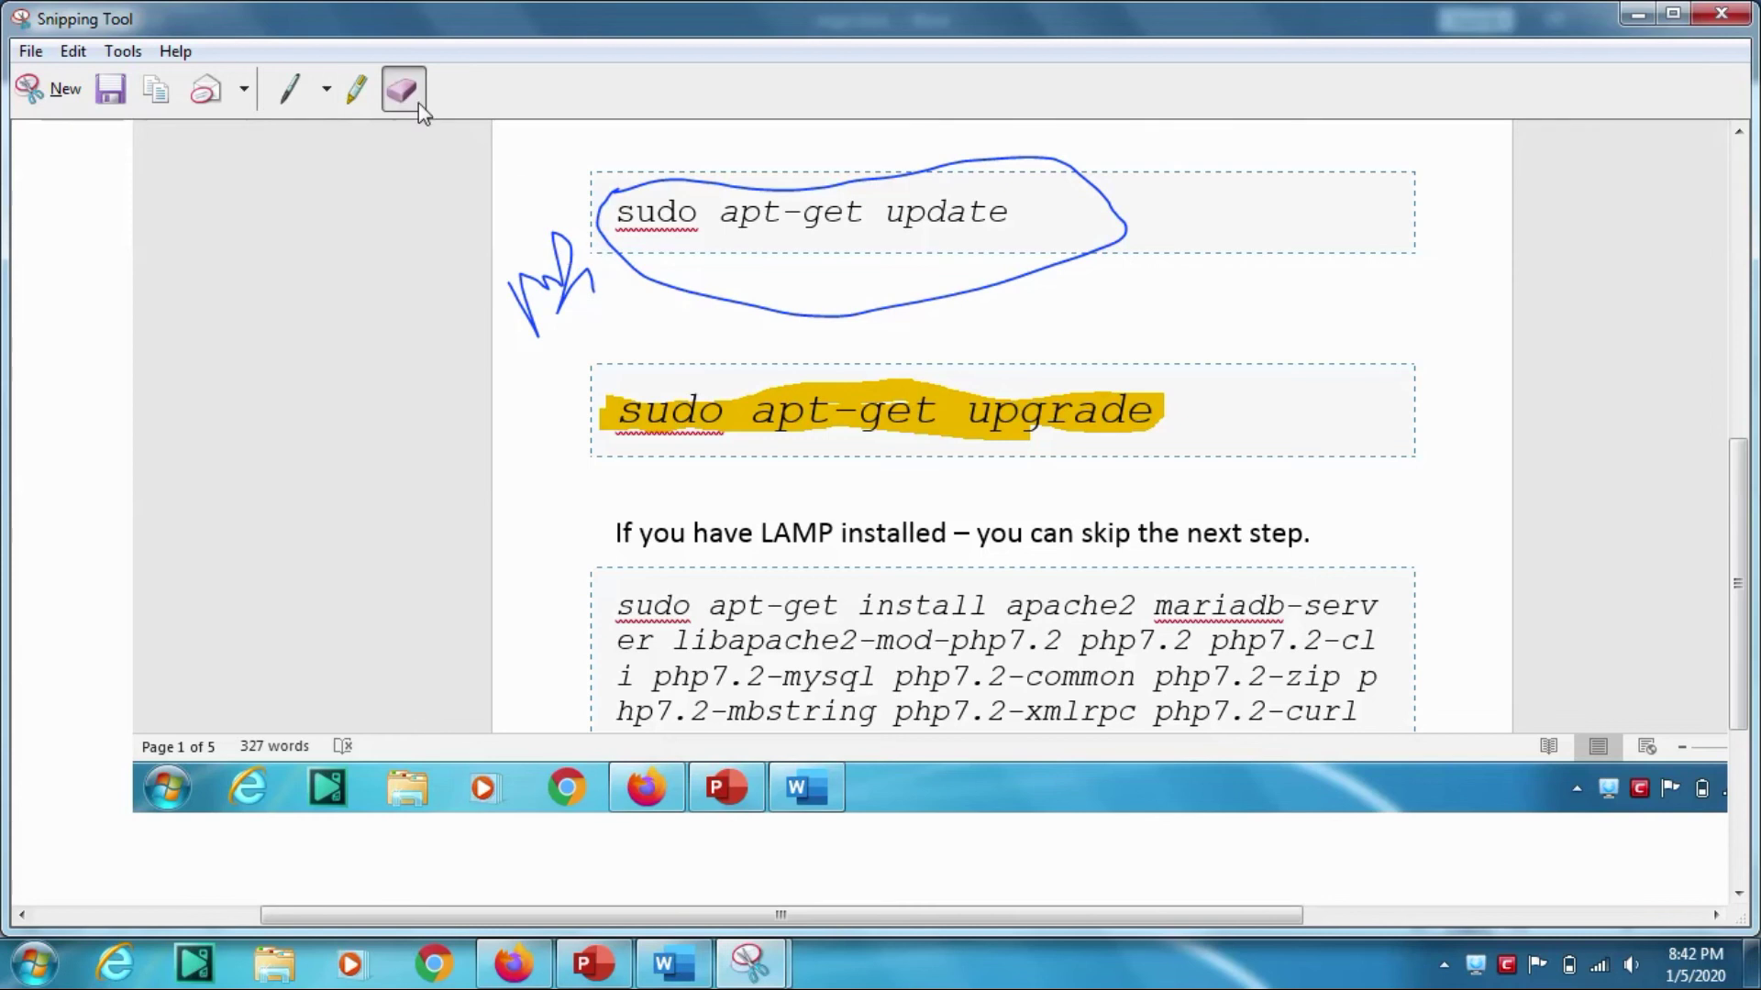
pyautogui.click(568, 257)
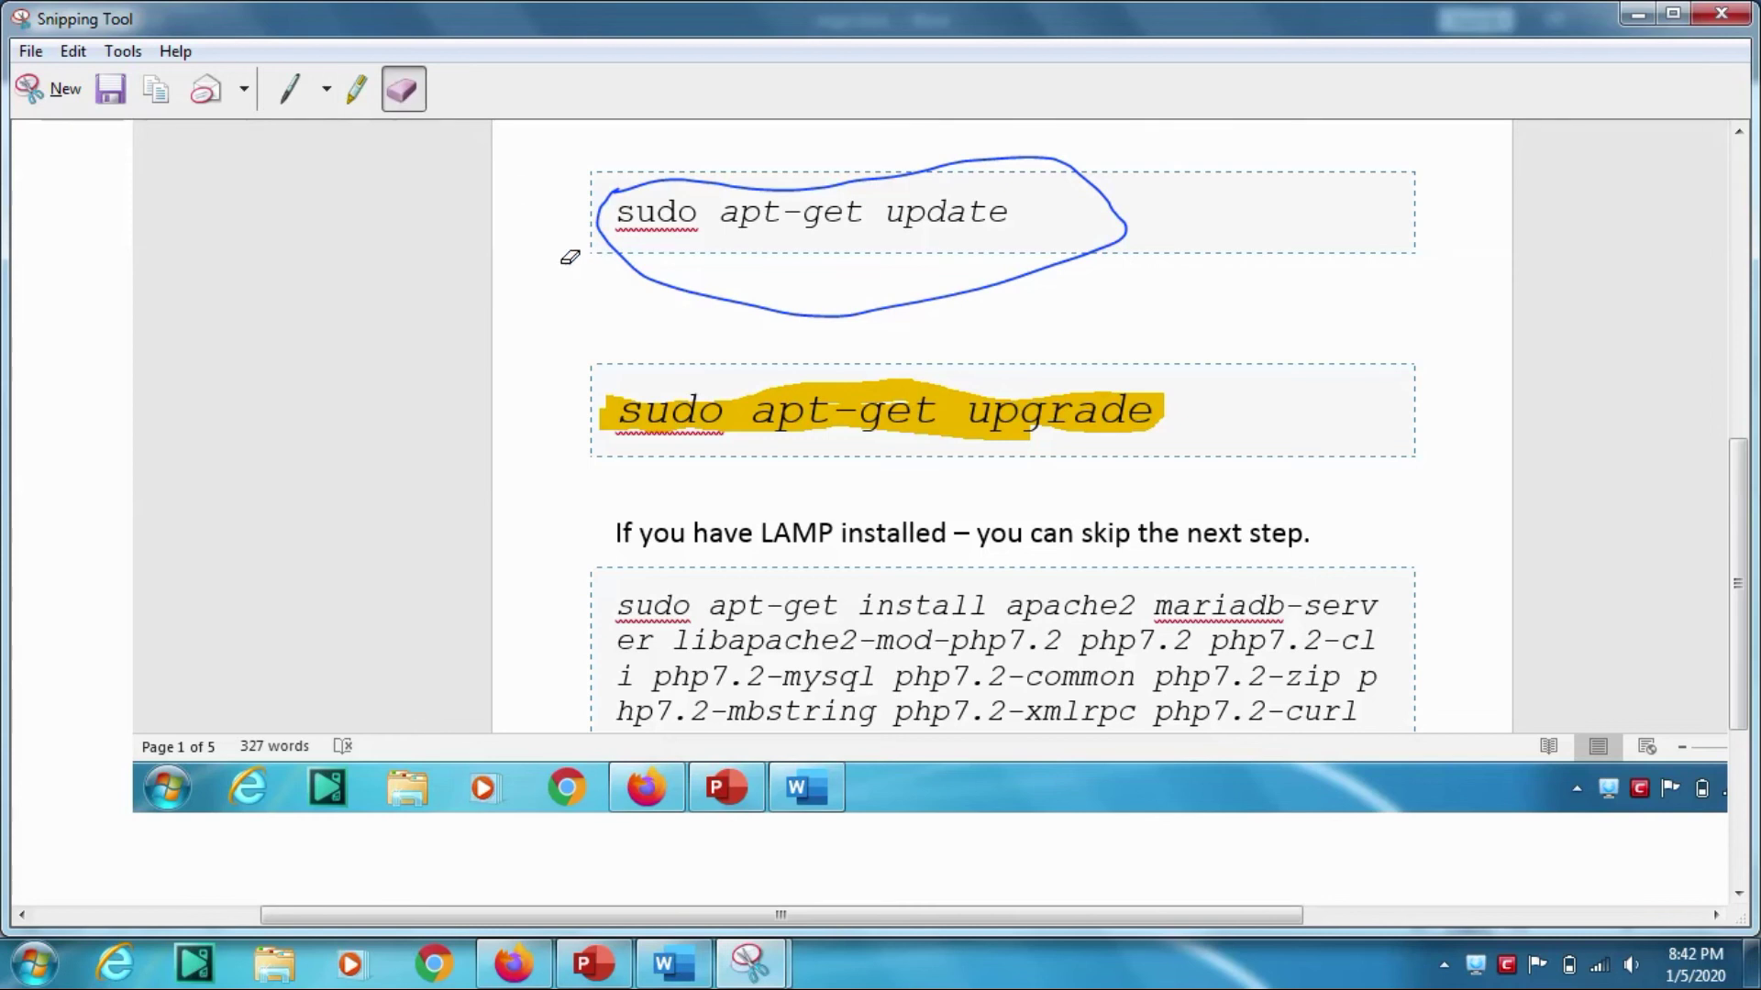
pyautogui.click(760, 180)
pyautogui.click(843, 421)
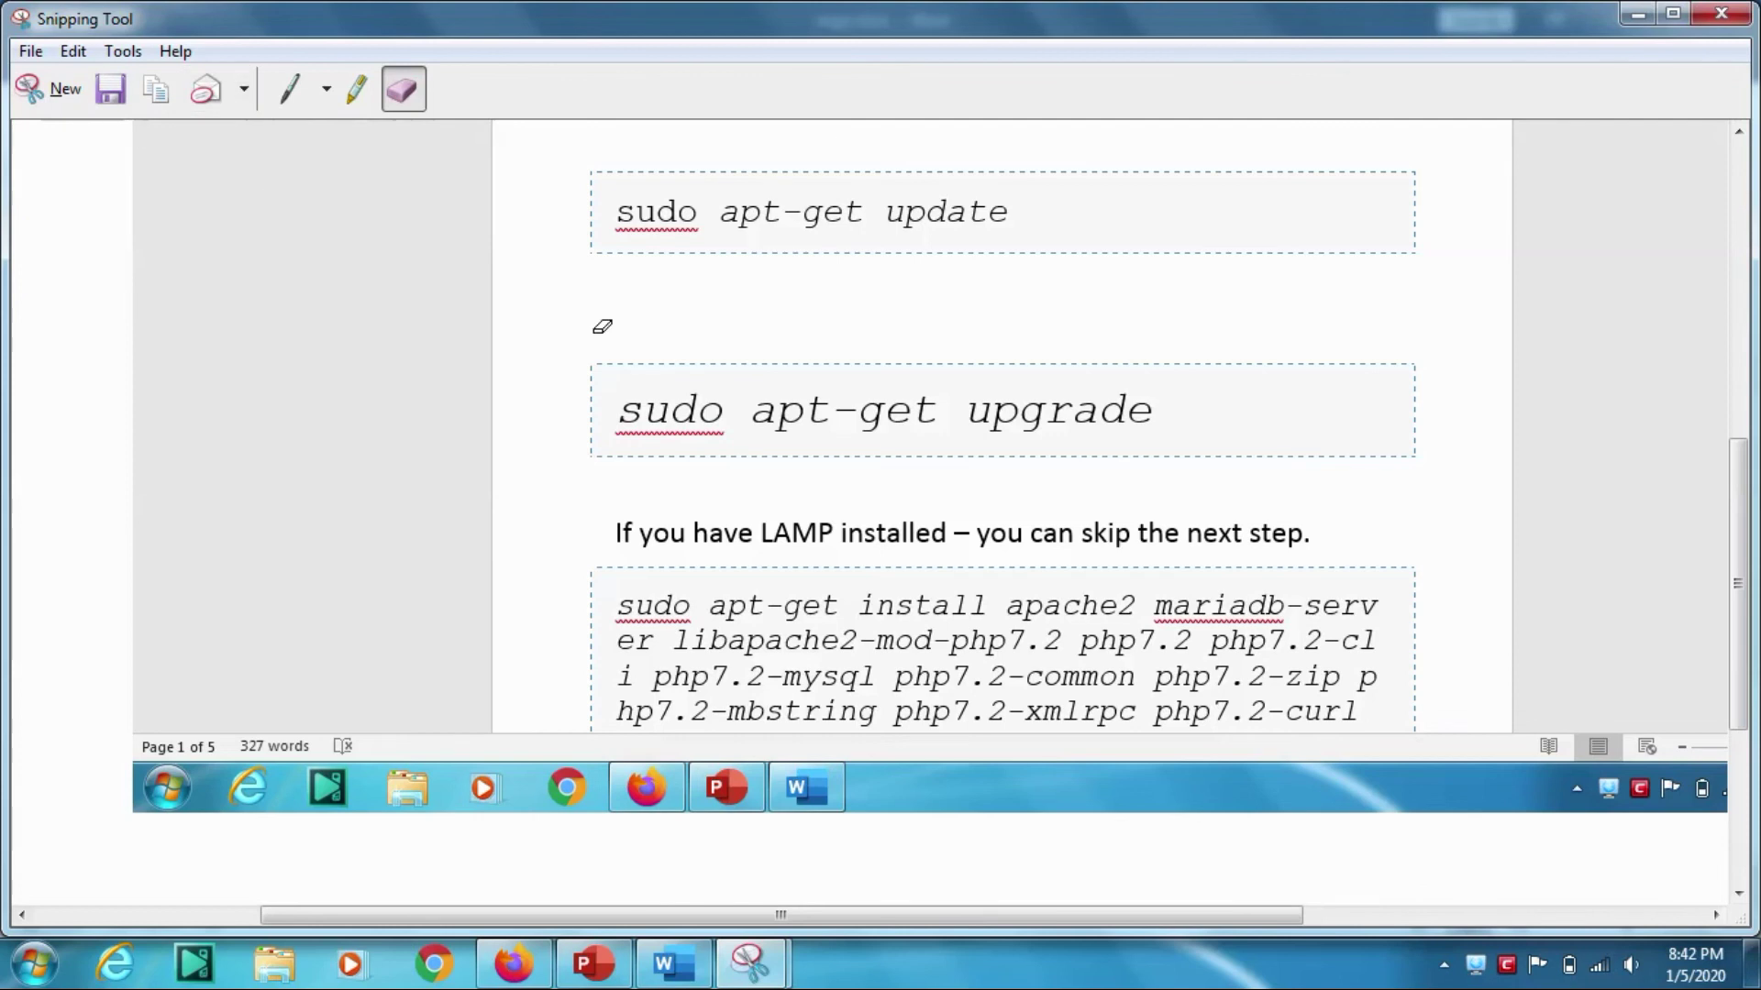
# Step: Close the snip through the save prompt and minimize Word to show the desktop
pyautogui.click(1721, 16)
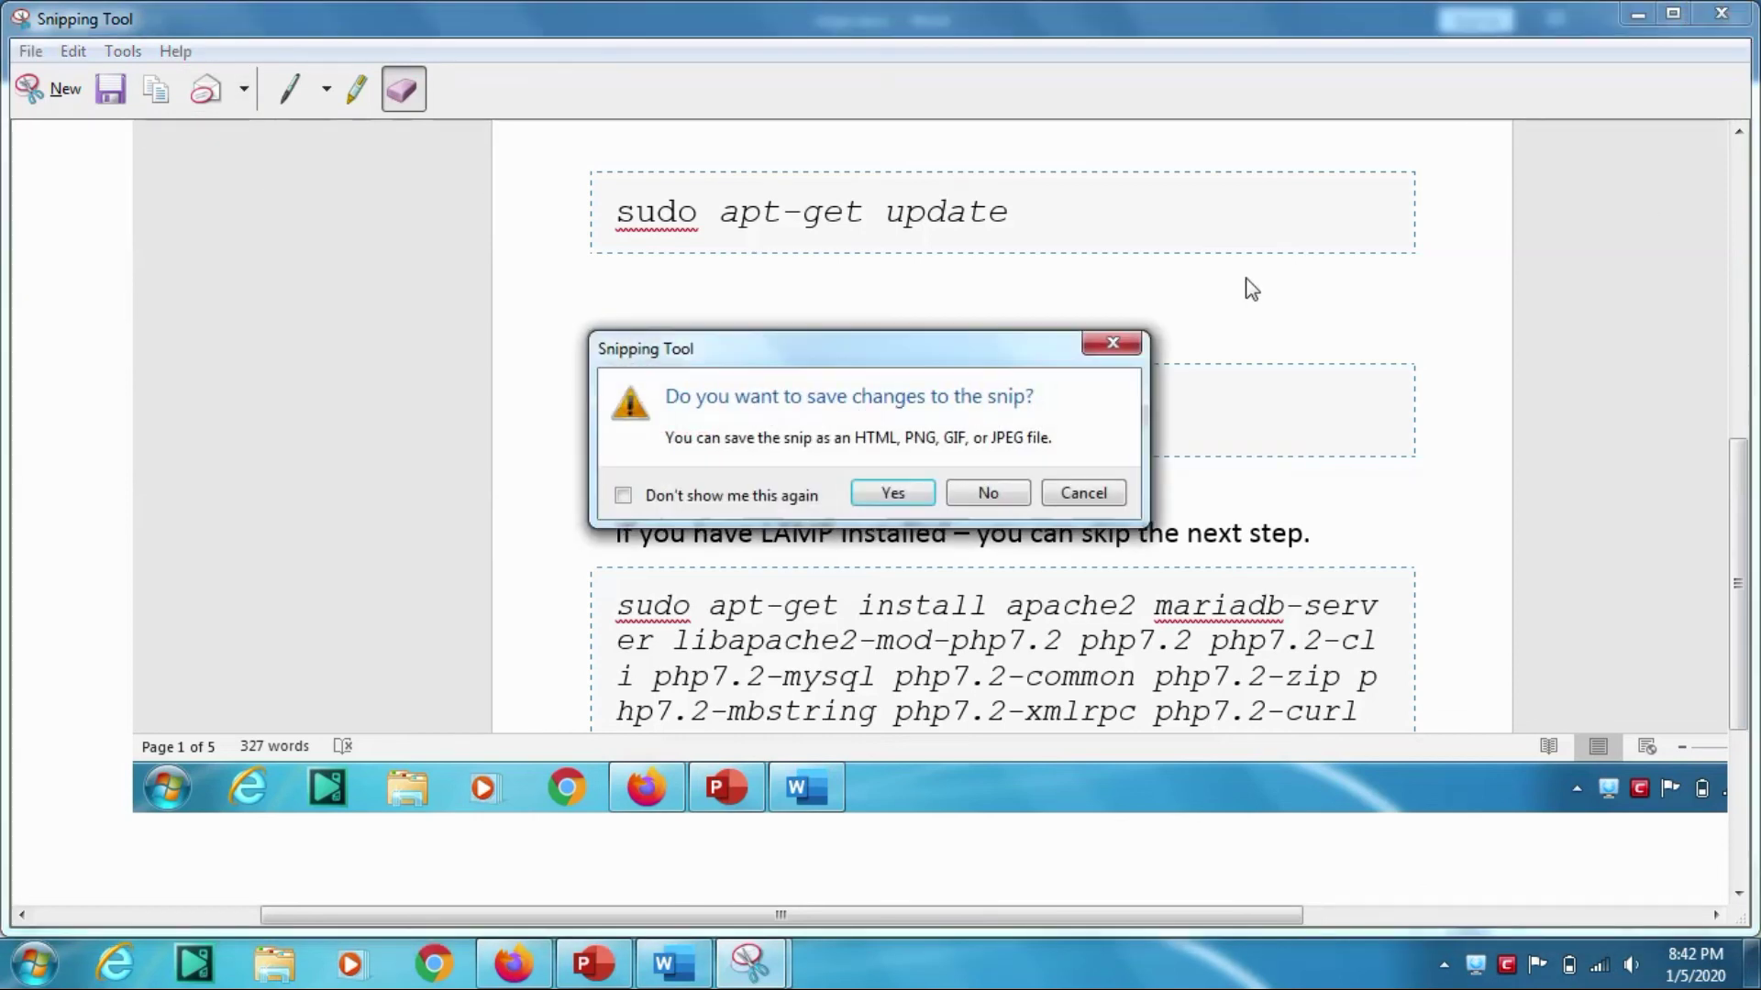
pyautogui.click(975, 490)
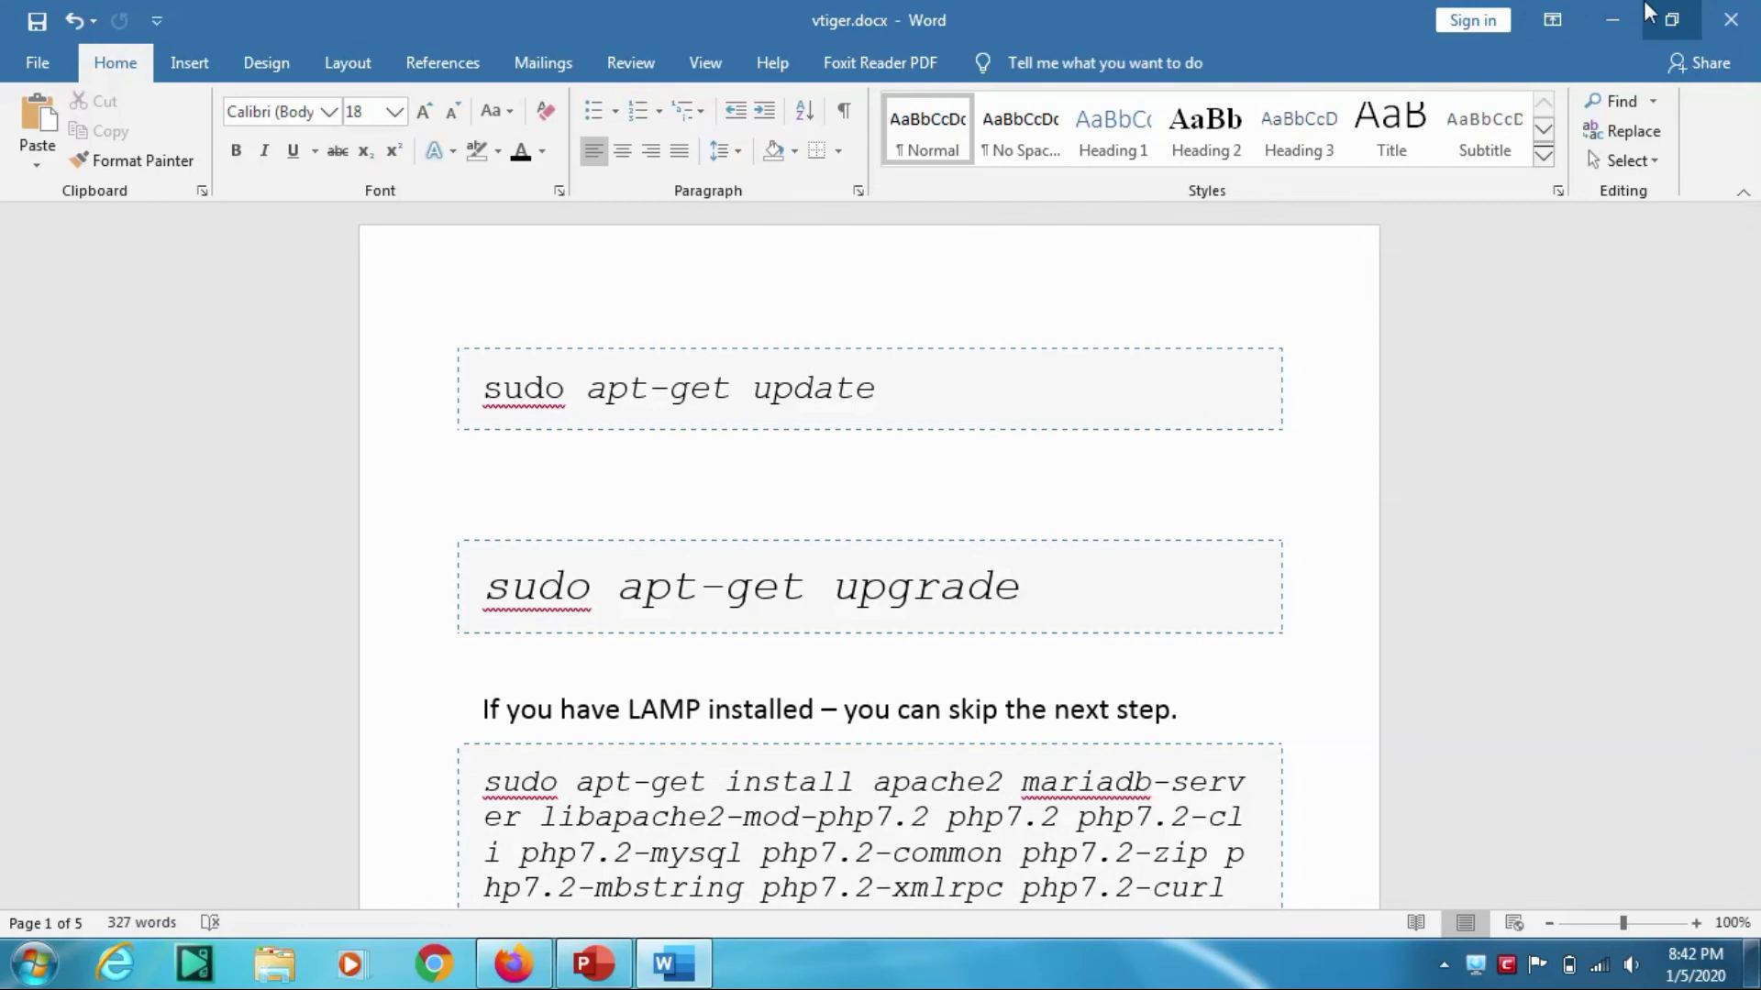
pyautogui.click(1614, 19)
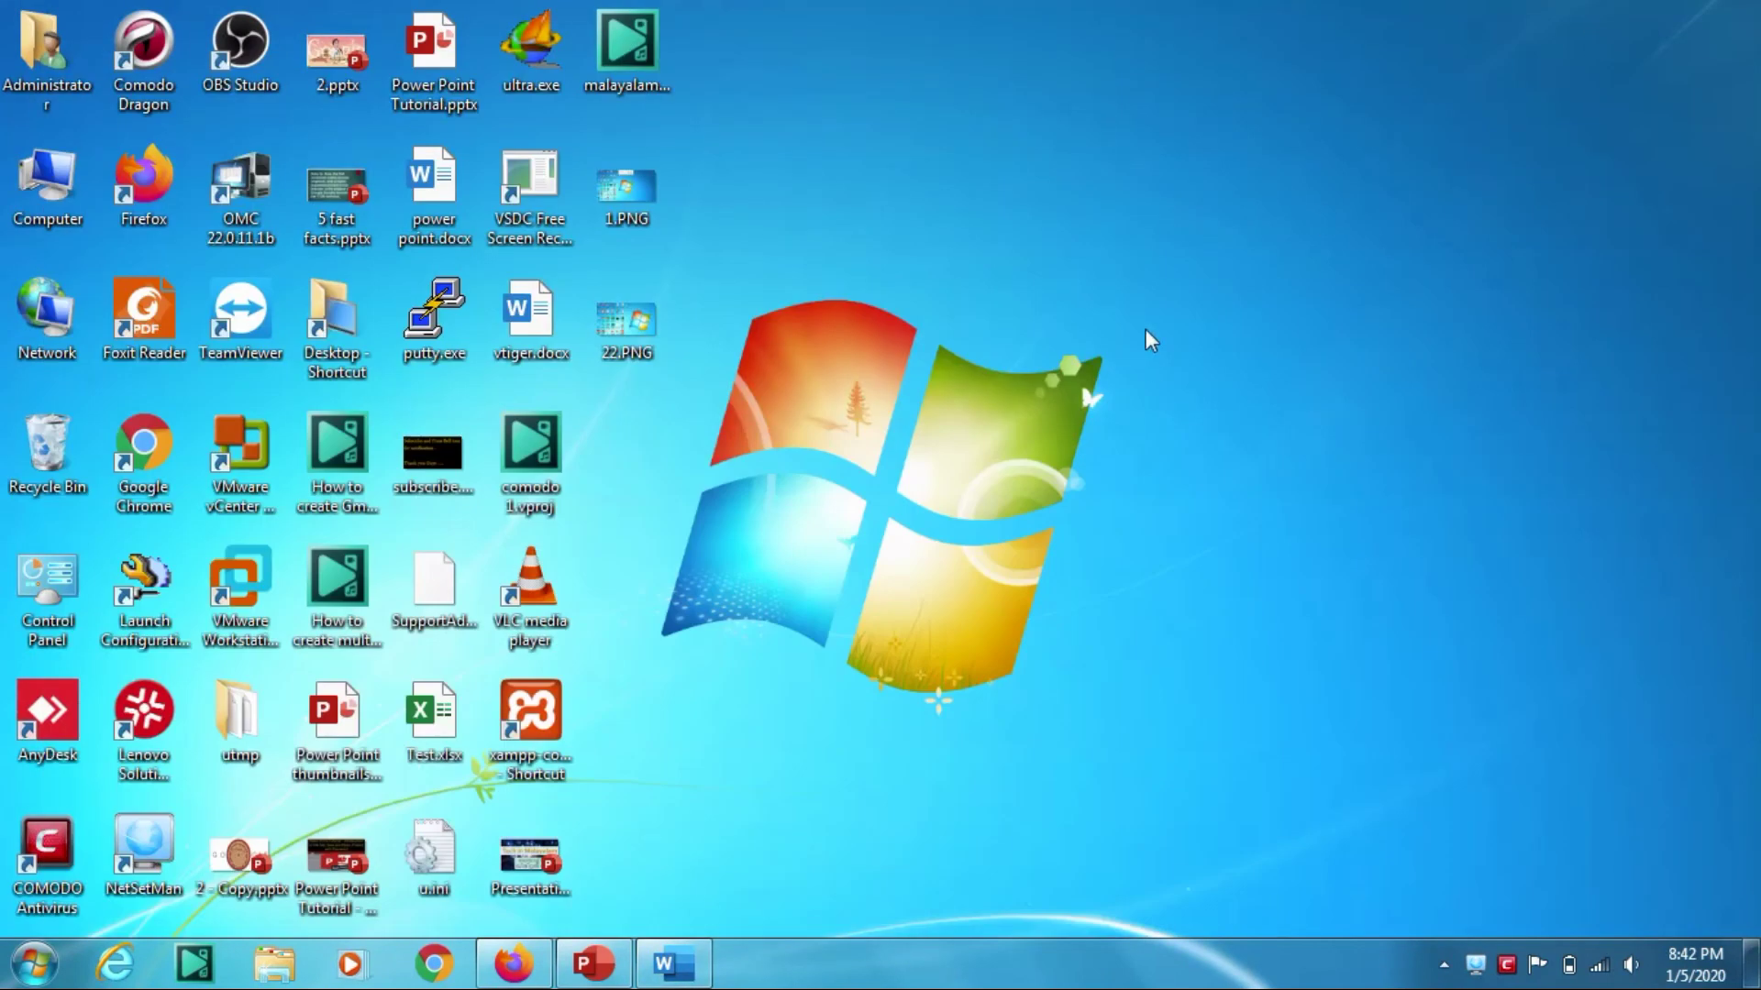
# Step: Refresh the desktop, browse the Pictures library in Explorer, then close the window
pyautogui.rightClick(995, 263)
pyautogui.click(1125, 392)
pyautogui.click(273, 963)
pyautogui.click(482, 421)
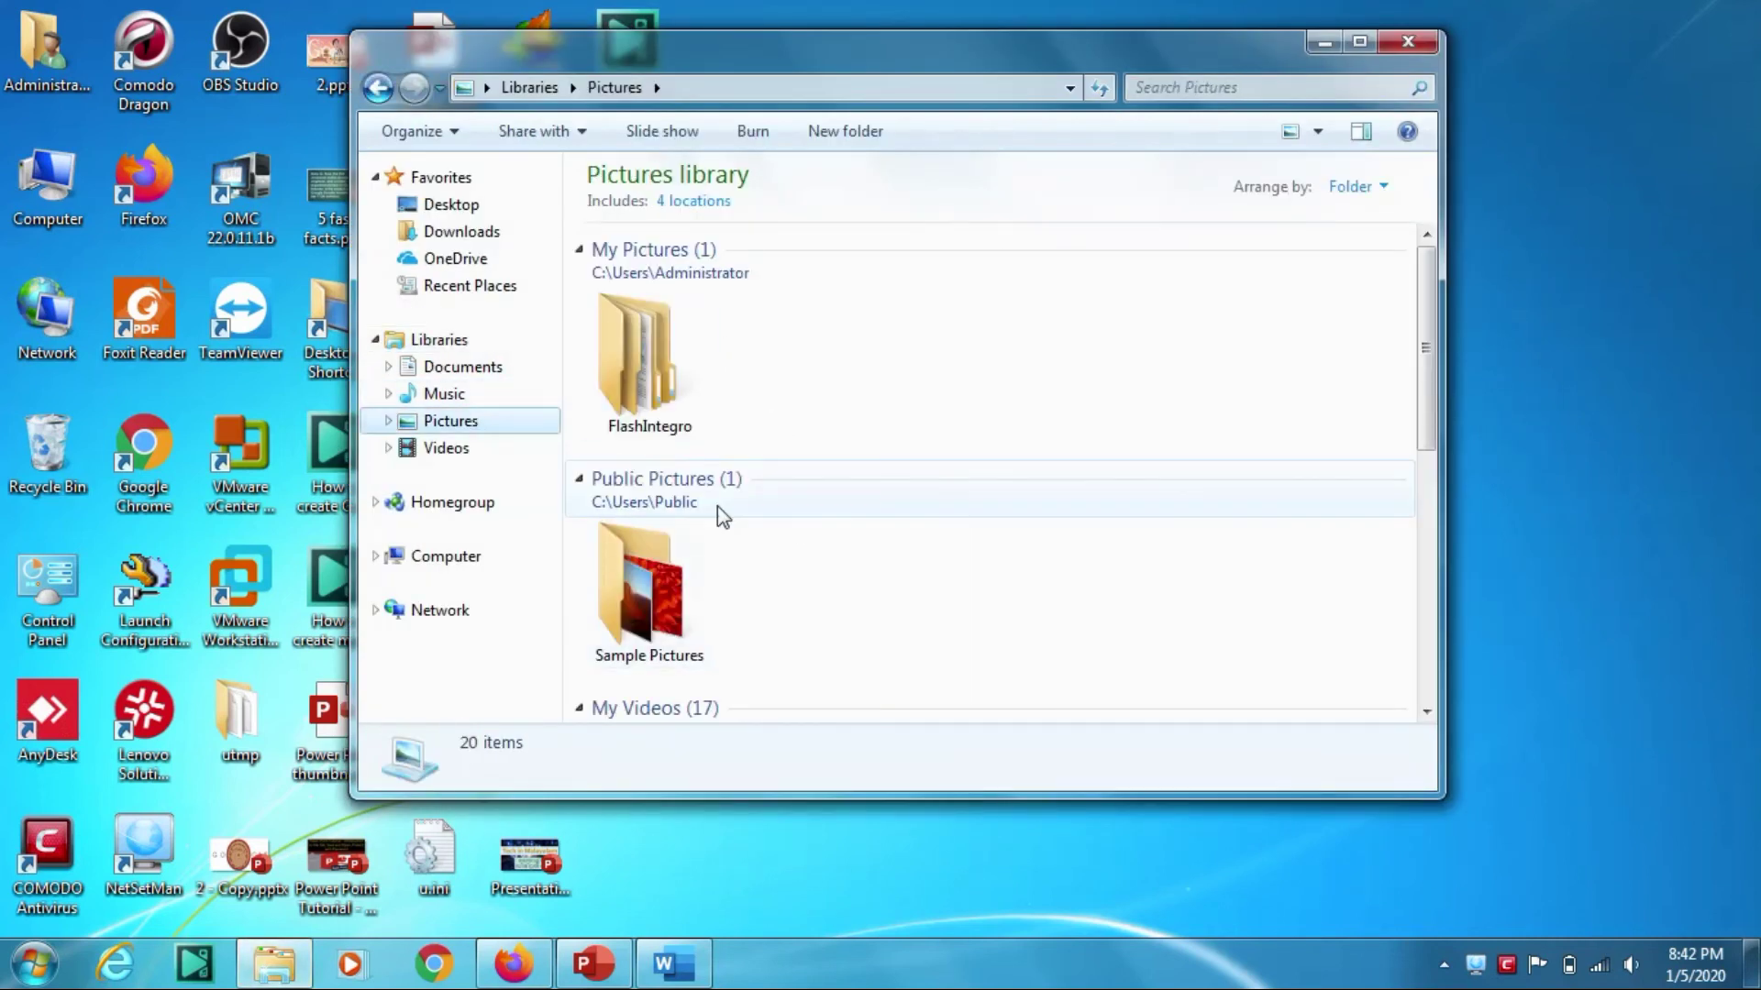
pyautogui.moveTo(1427, 362); pyautogui.dragTo(1464, 699)
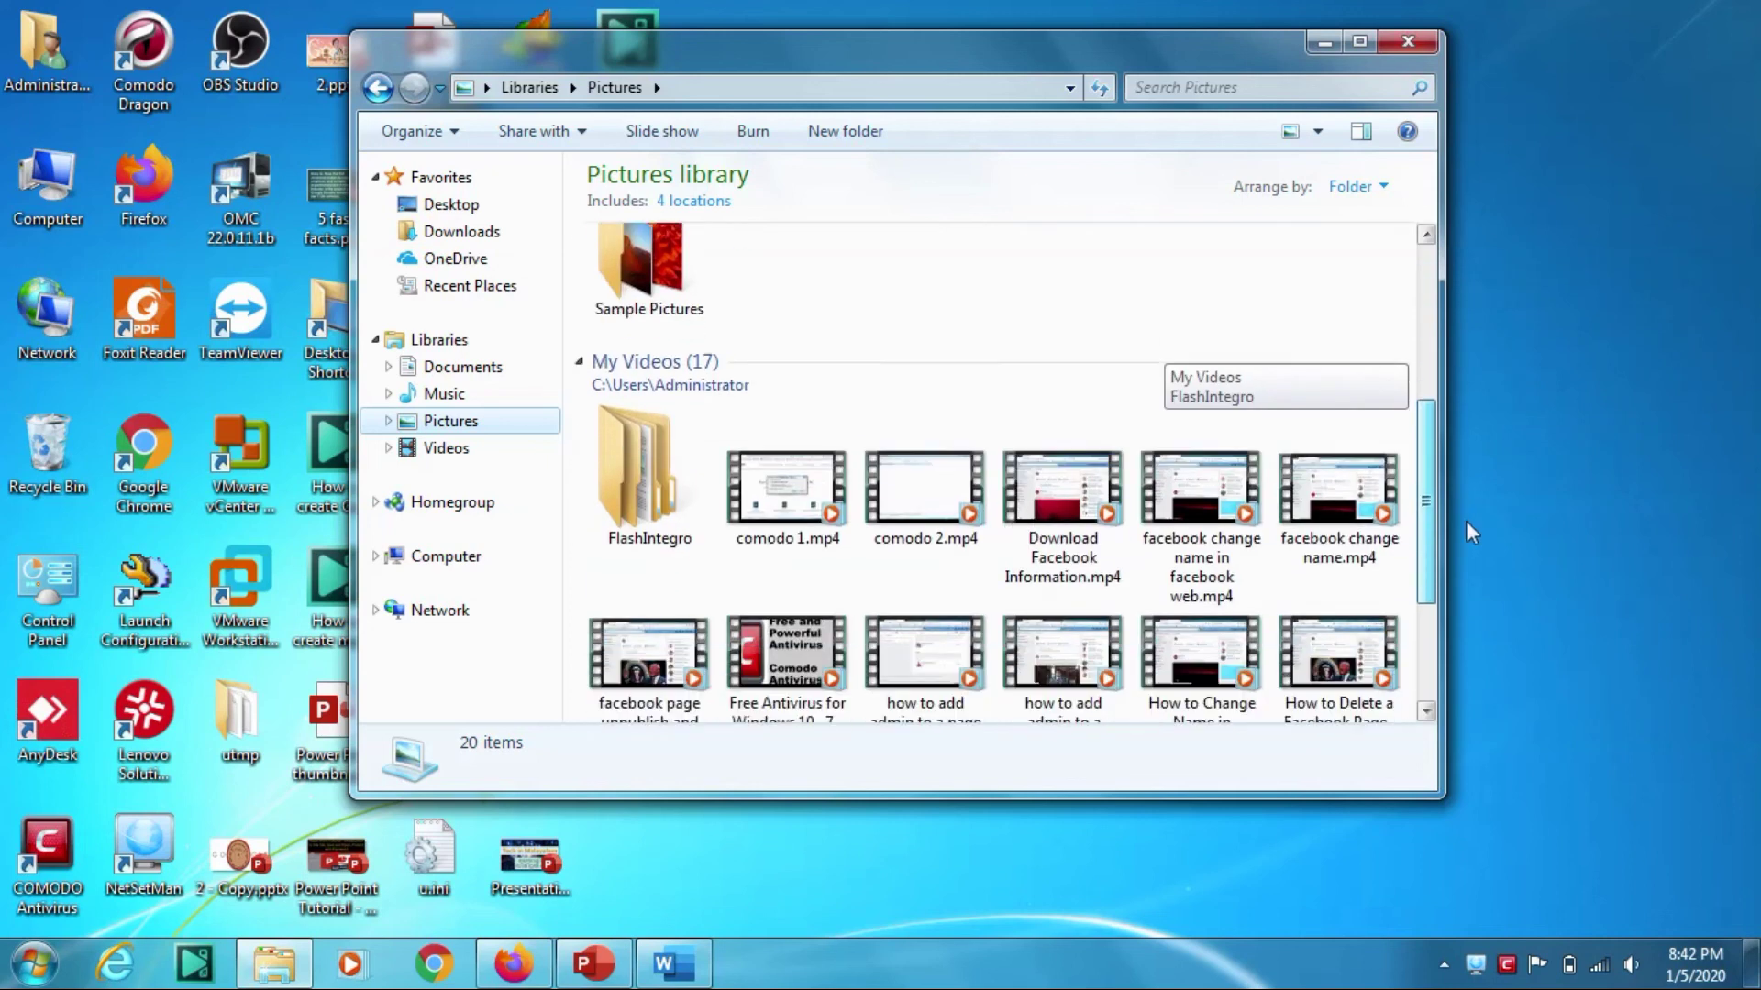
pyautogui.scroll(10, 1353, 345)
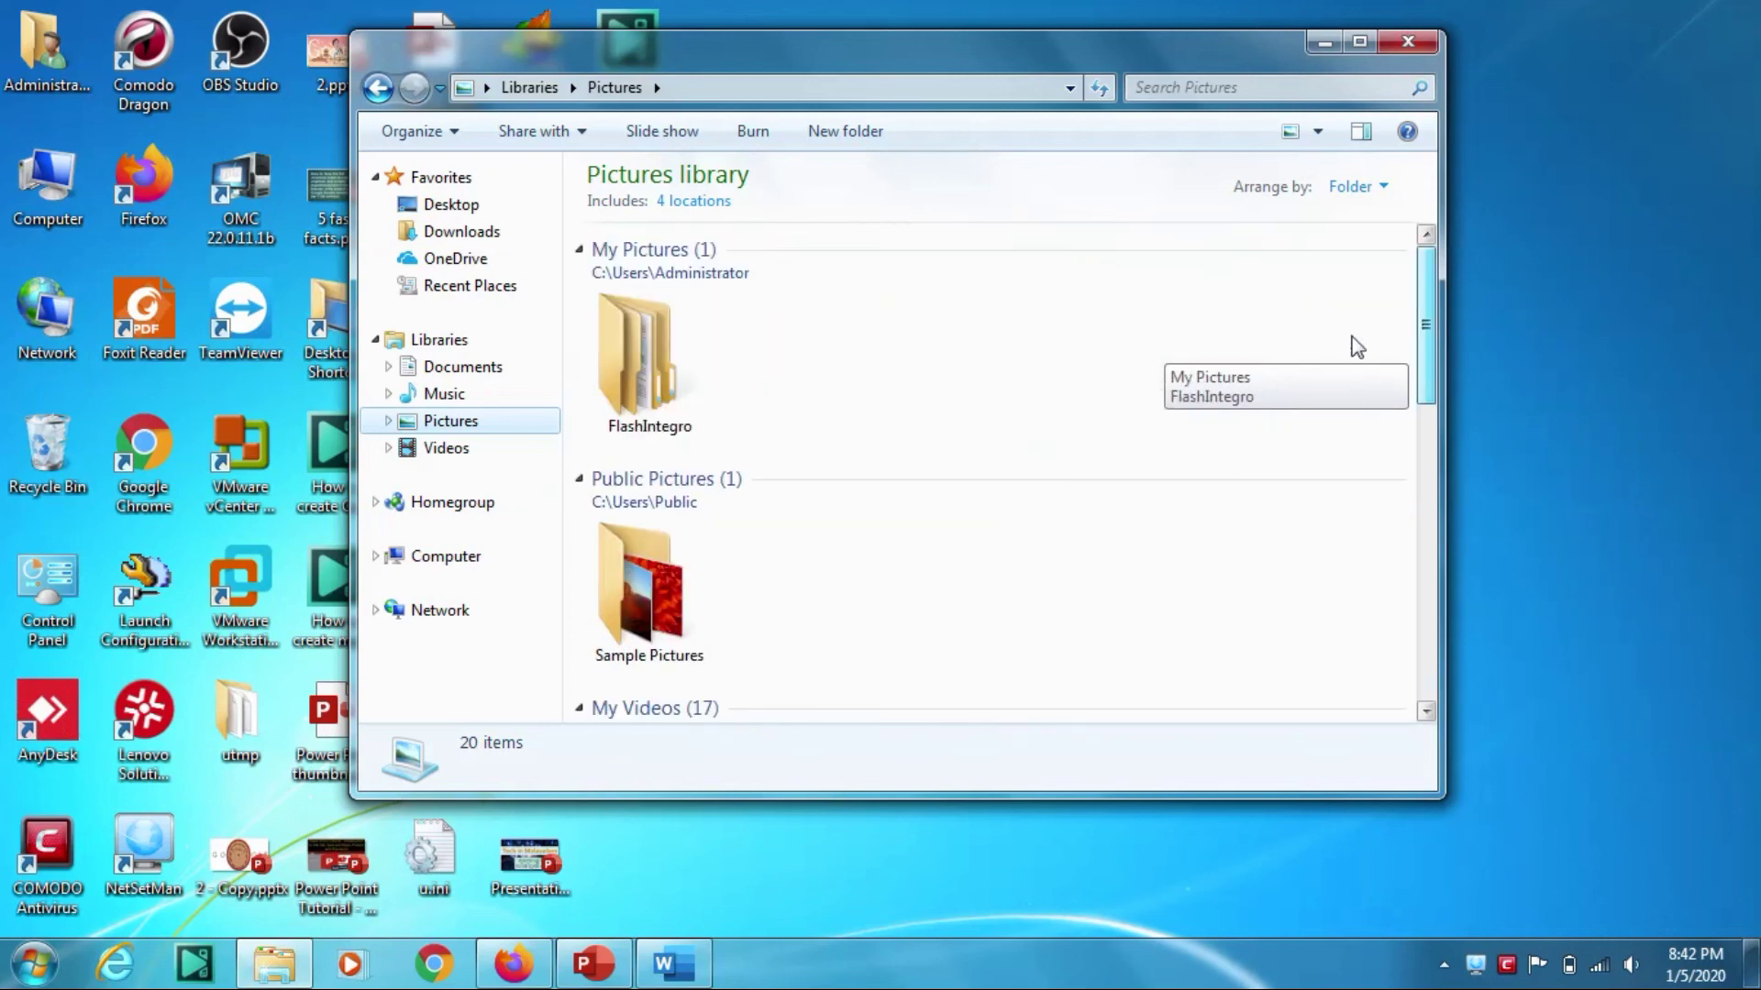
pyautogui.click(1397, 46)
# Step: Launch Paint from Start search, paste the desktop screenshot, maximize, and paste it again
pyautogui.press('super')
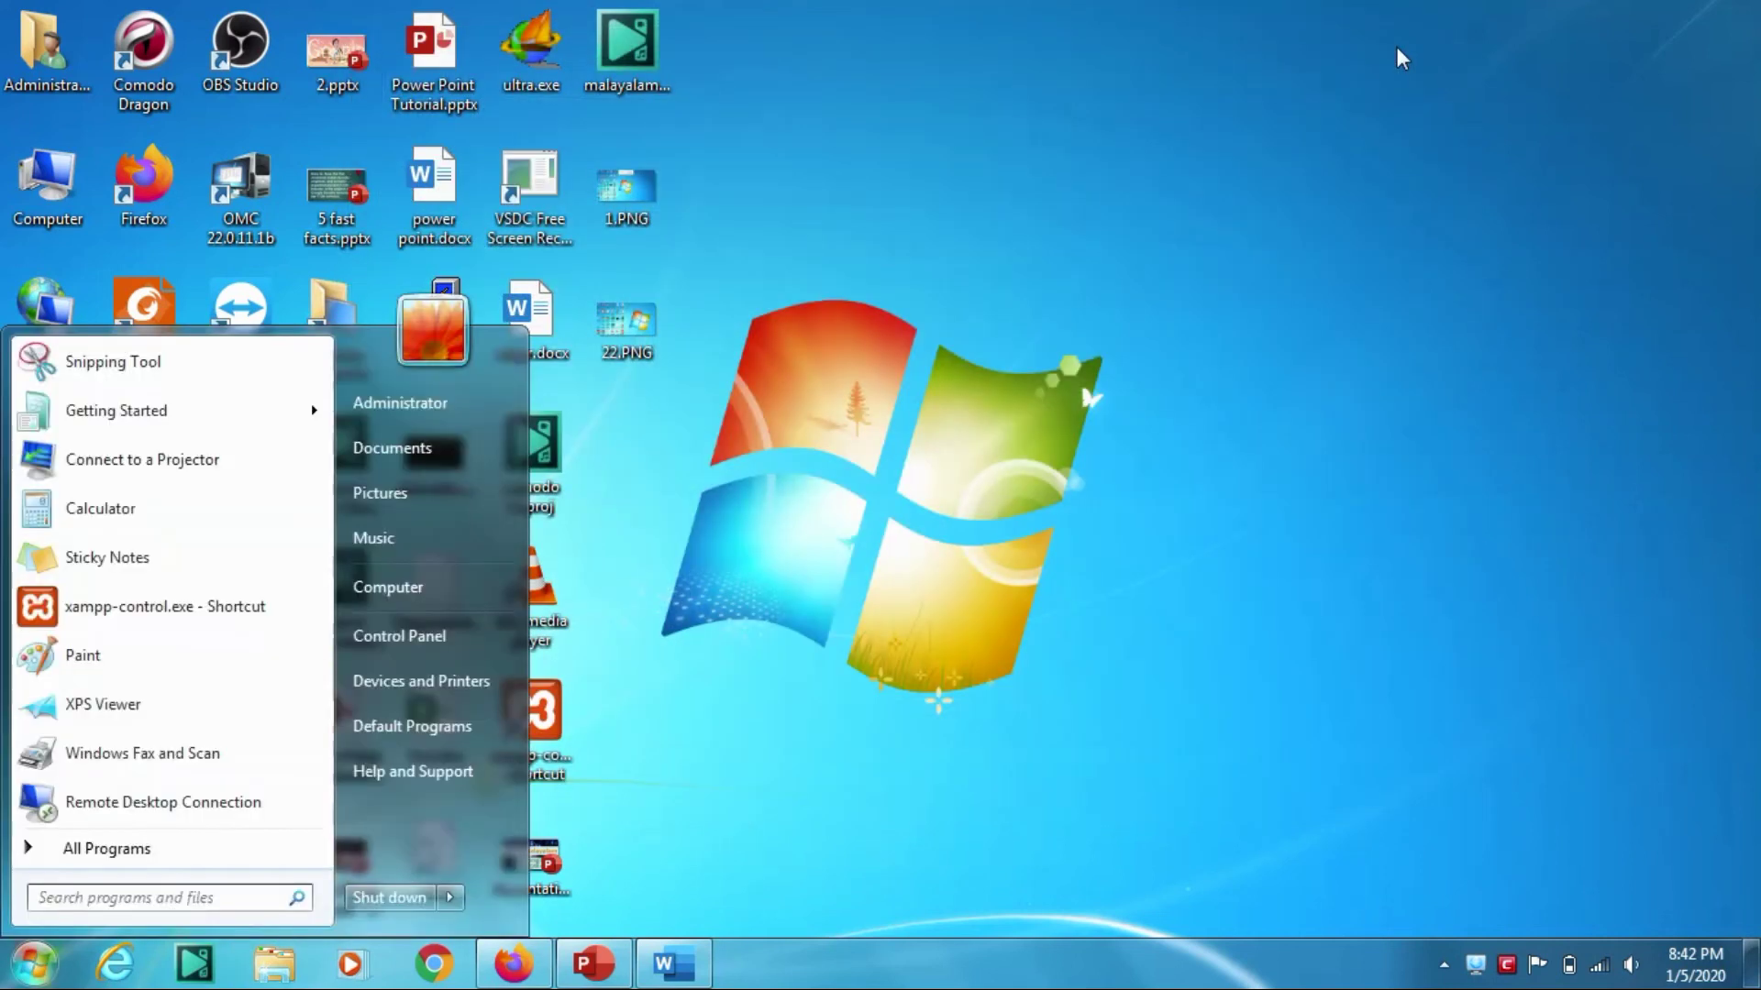
pyautogui.write('pai')
pyautogui.press('Return')
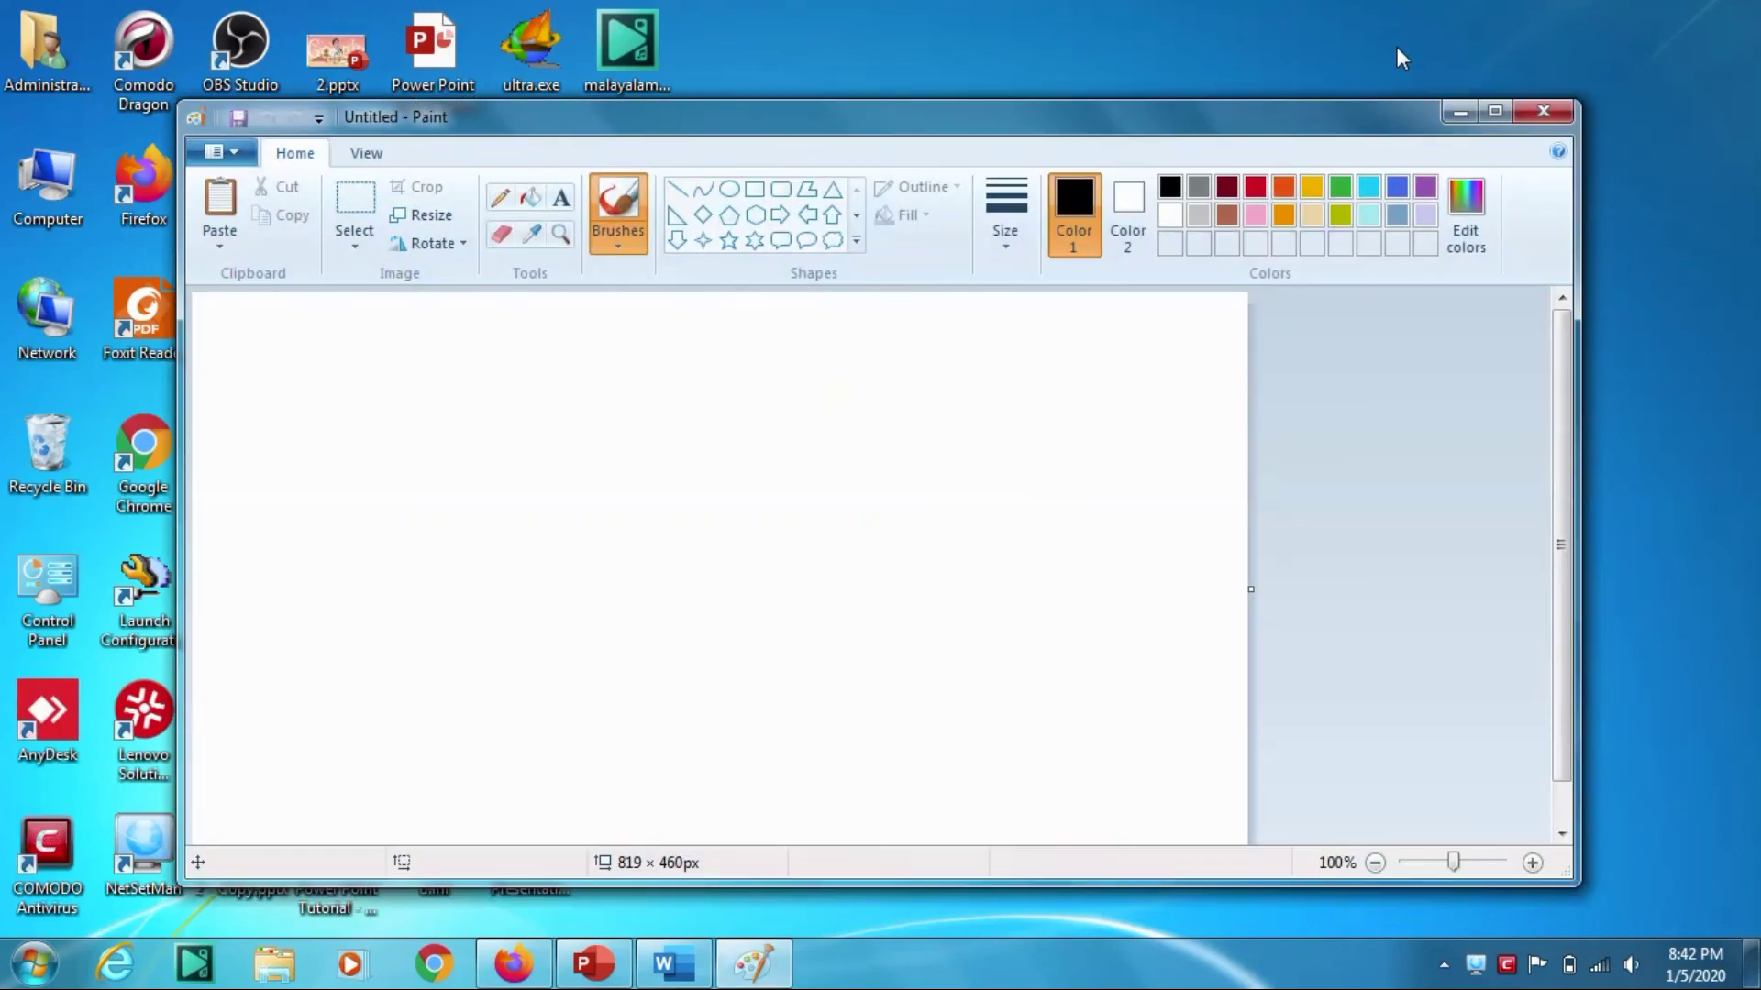
pyautogui.hotkey('ctrl', 'v')
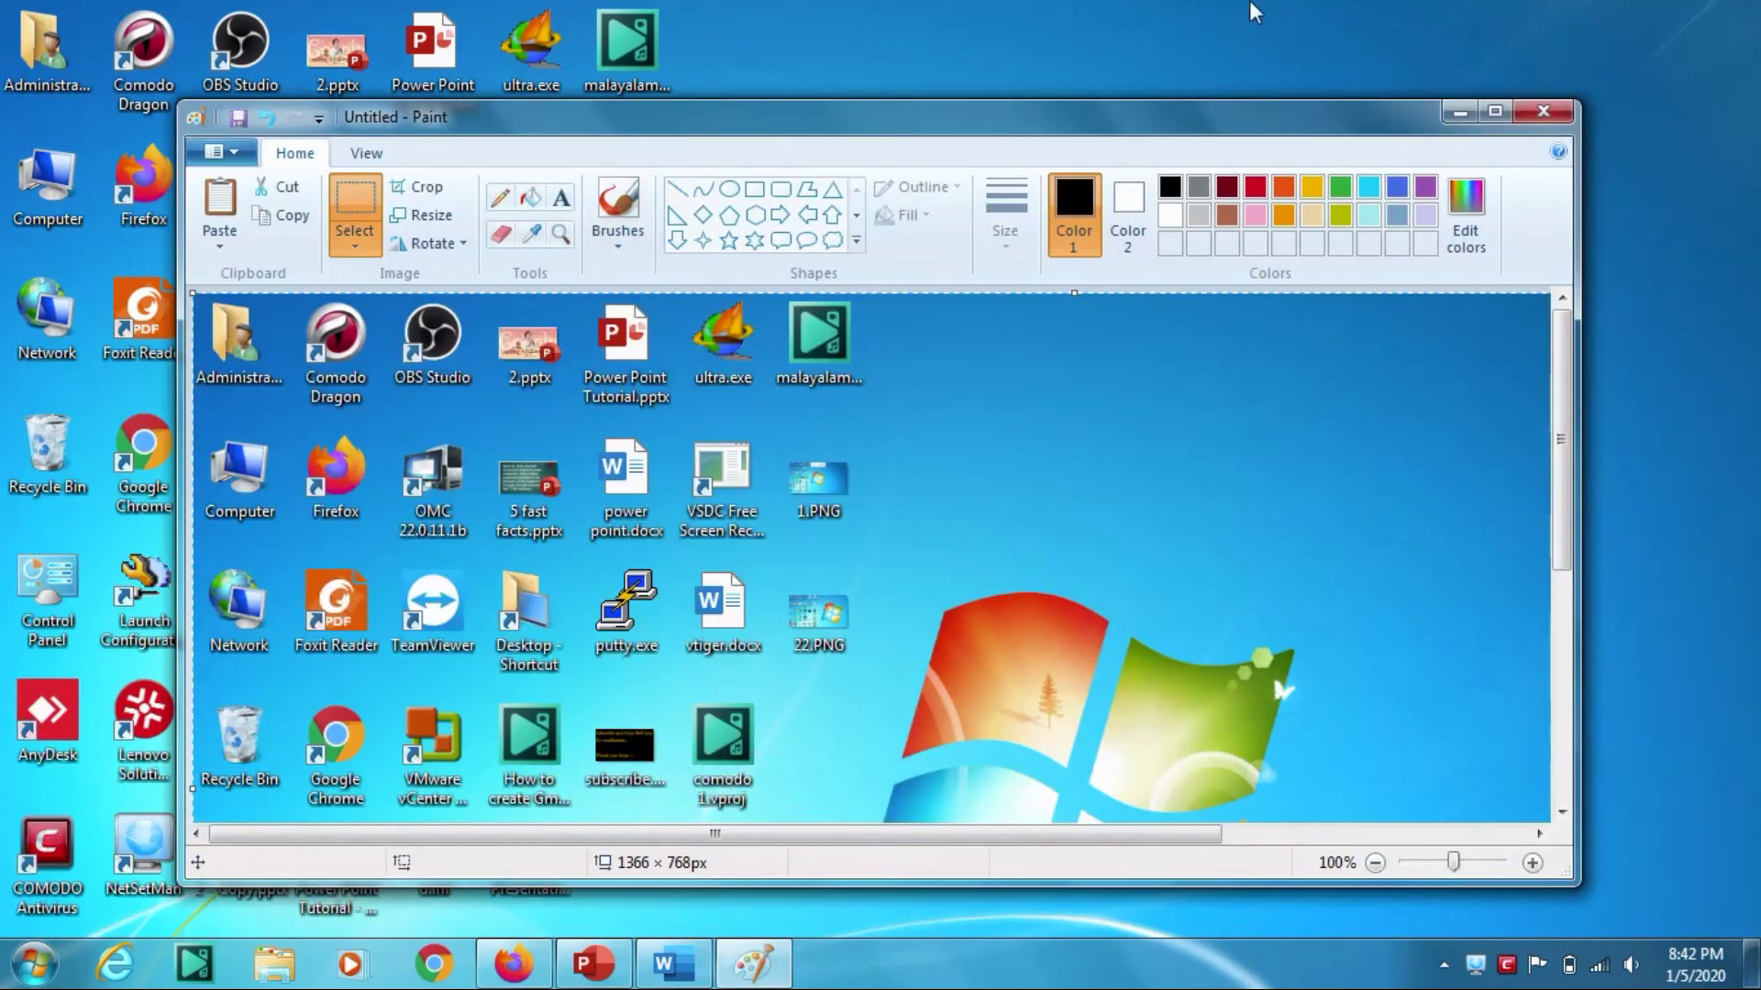
pyautogui.scroll(-5, 1142, 440)
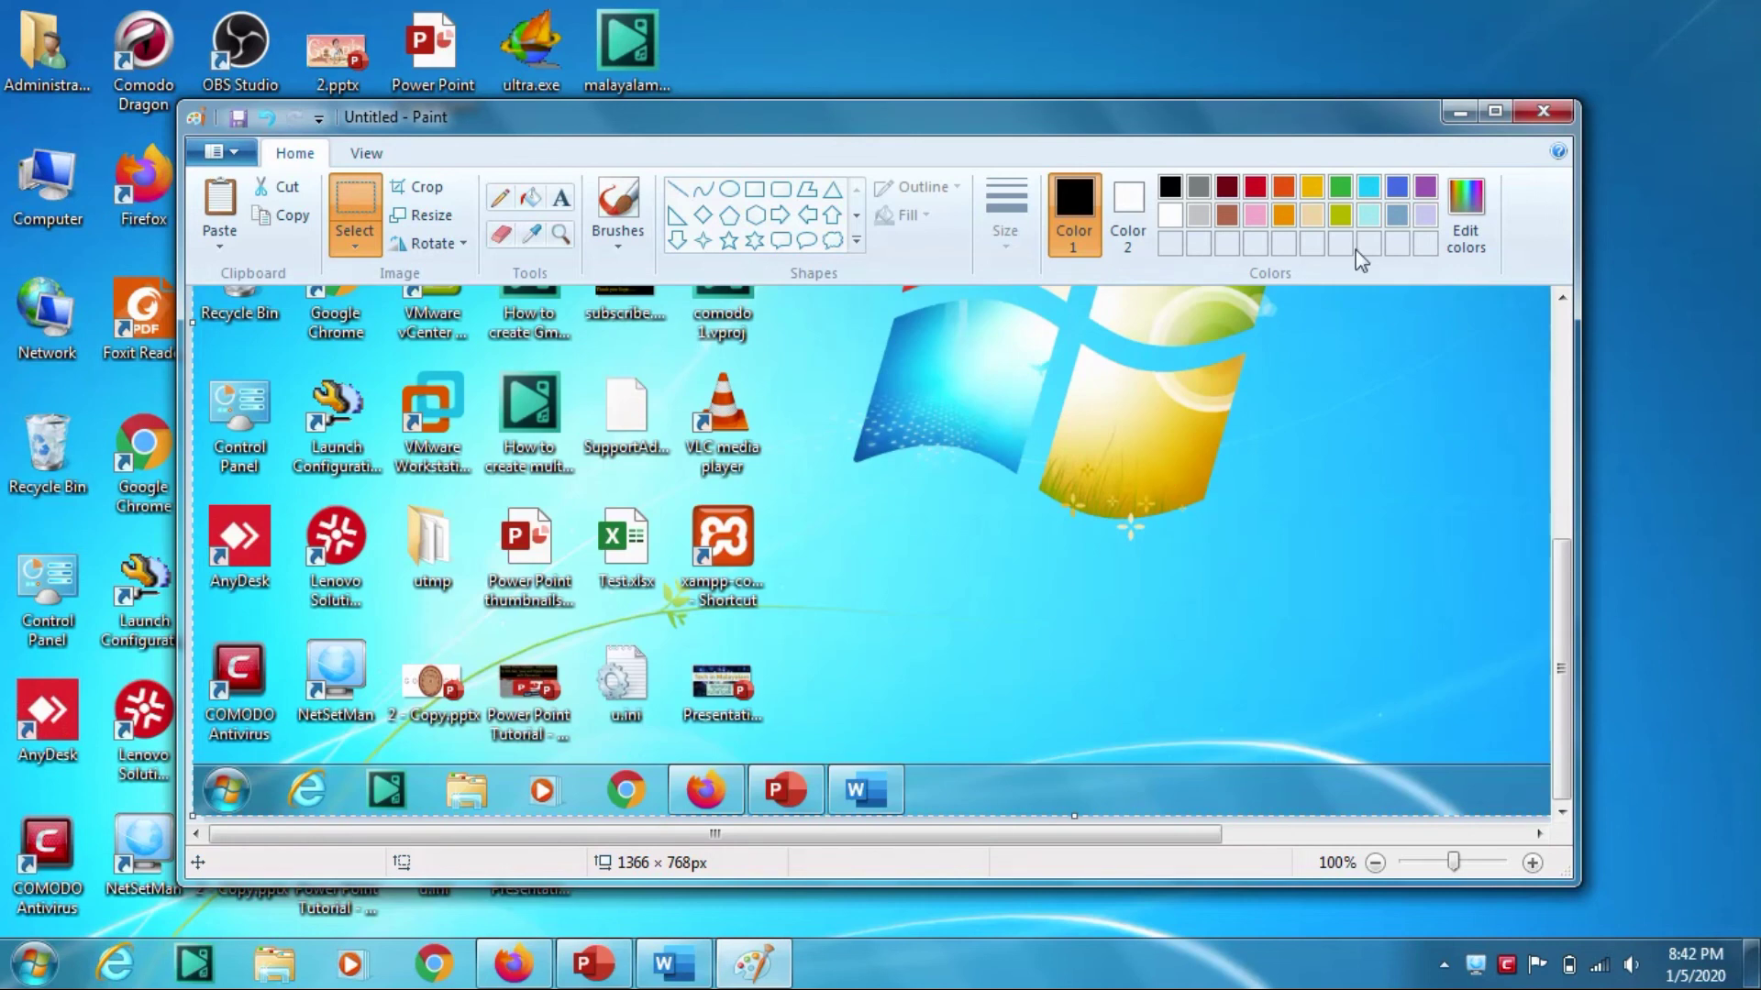
pyautogui.click(1497, 107)
pyautogui.rightClick(1140, 332)
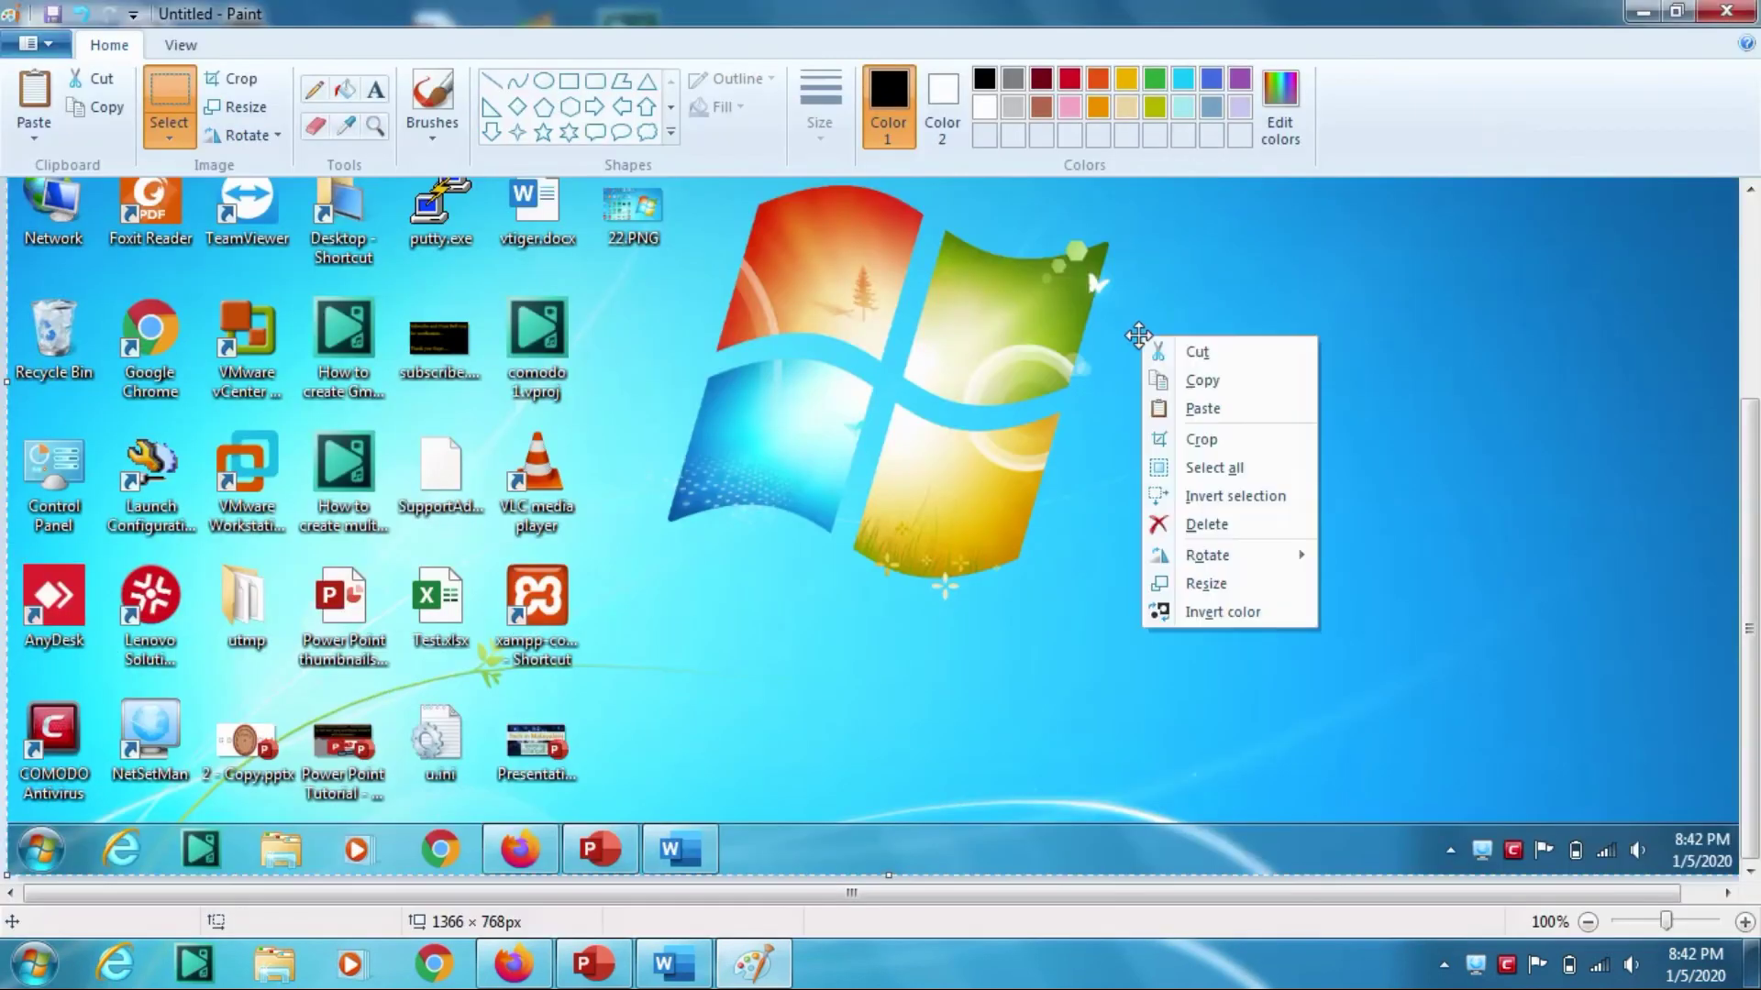
pyautogui.click(1245, 407)
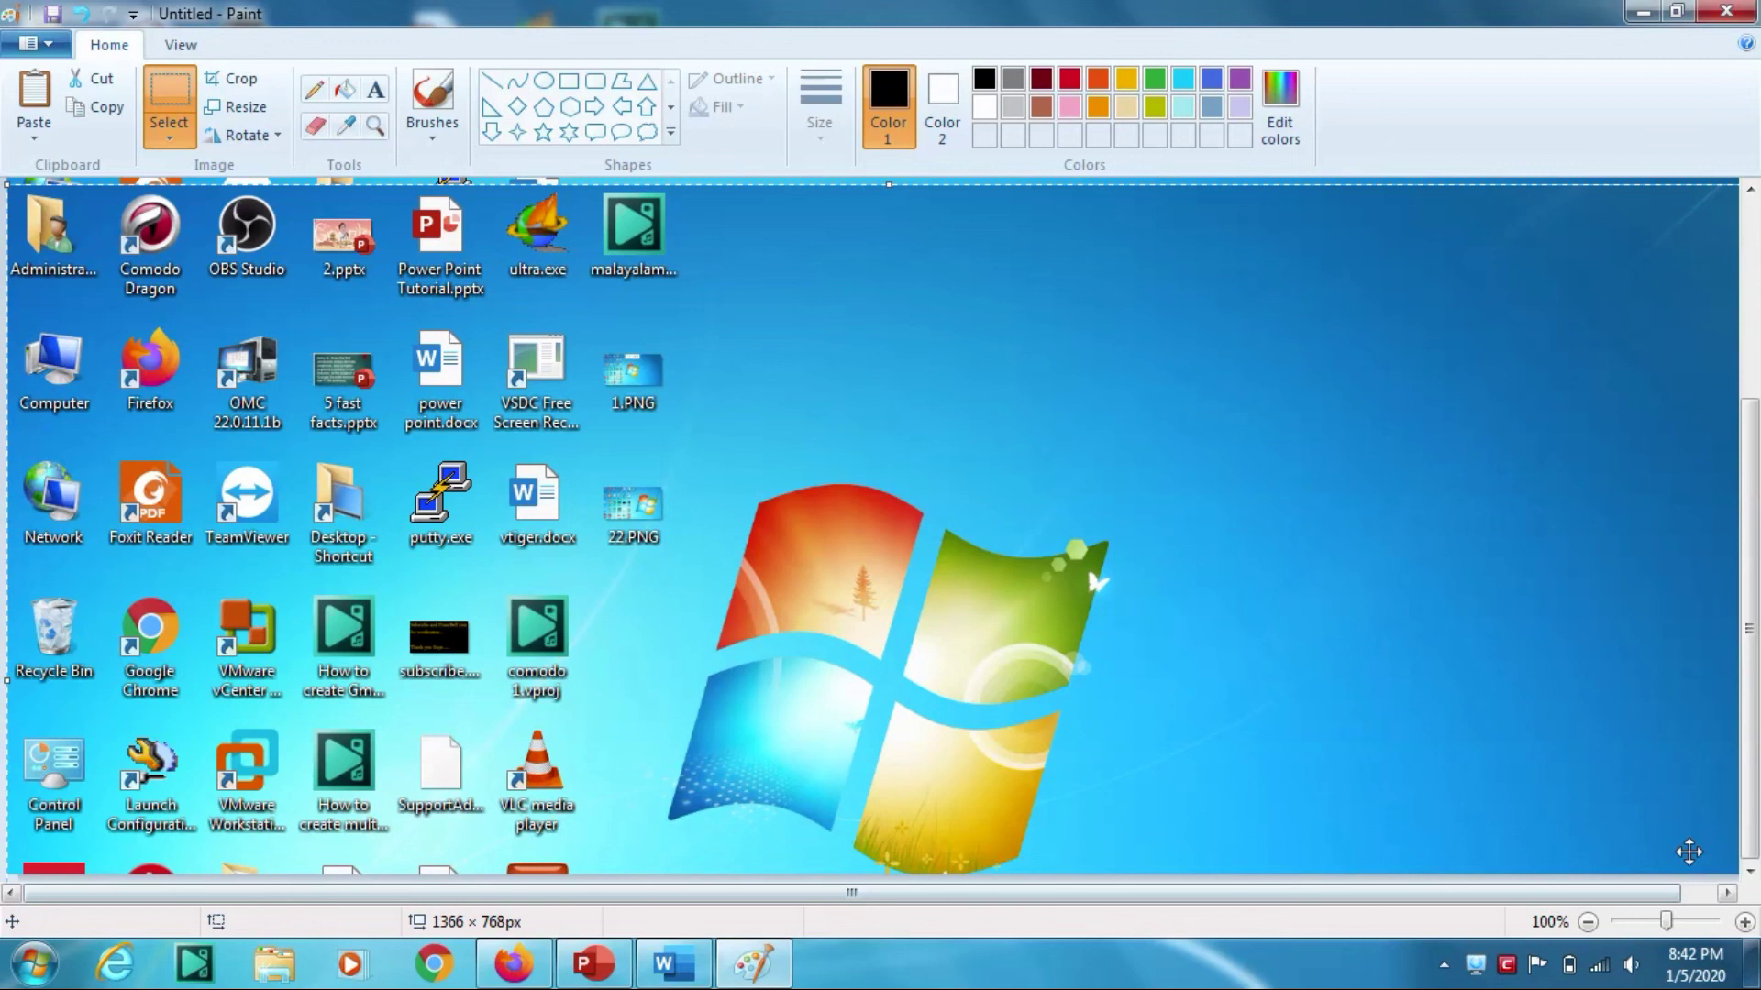
pyautogui.moveTo(1635, 894); pyautogui.dragTo(1671, 895)
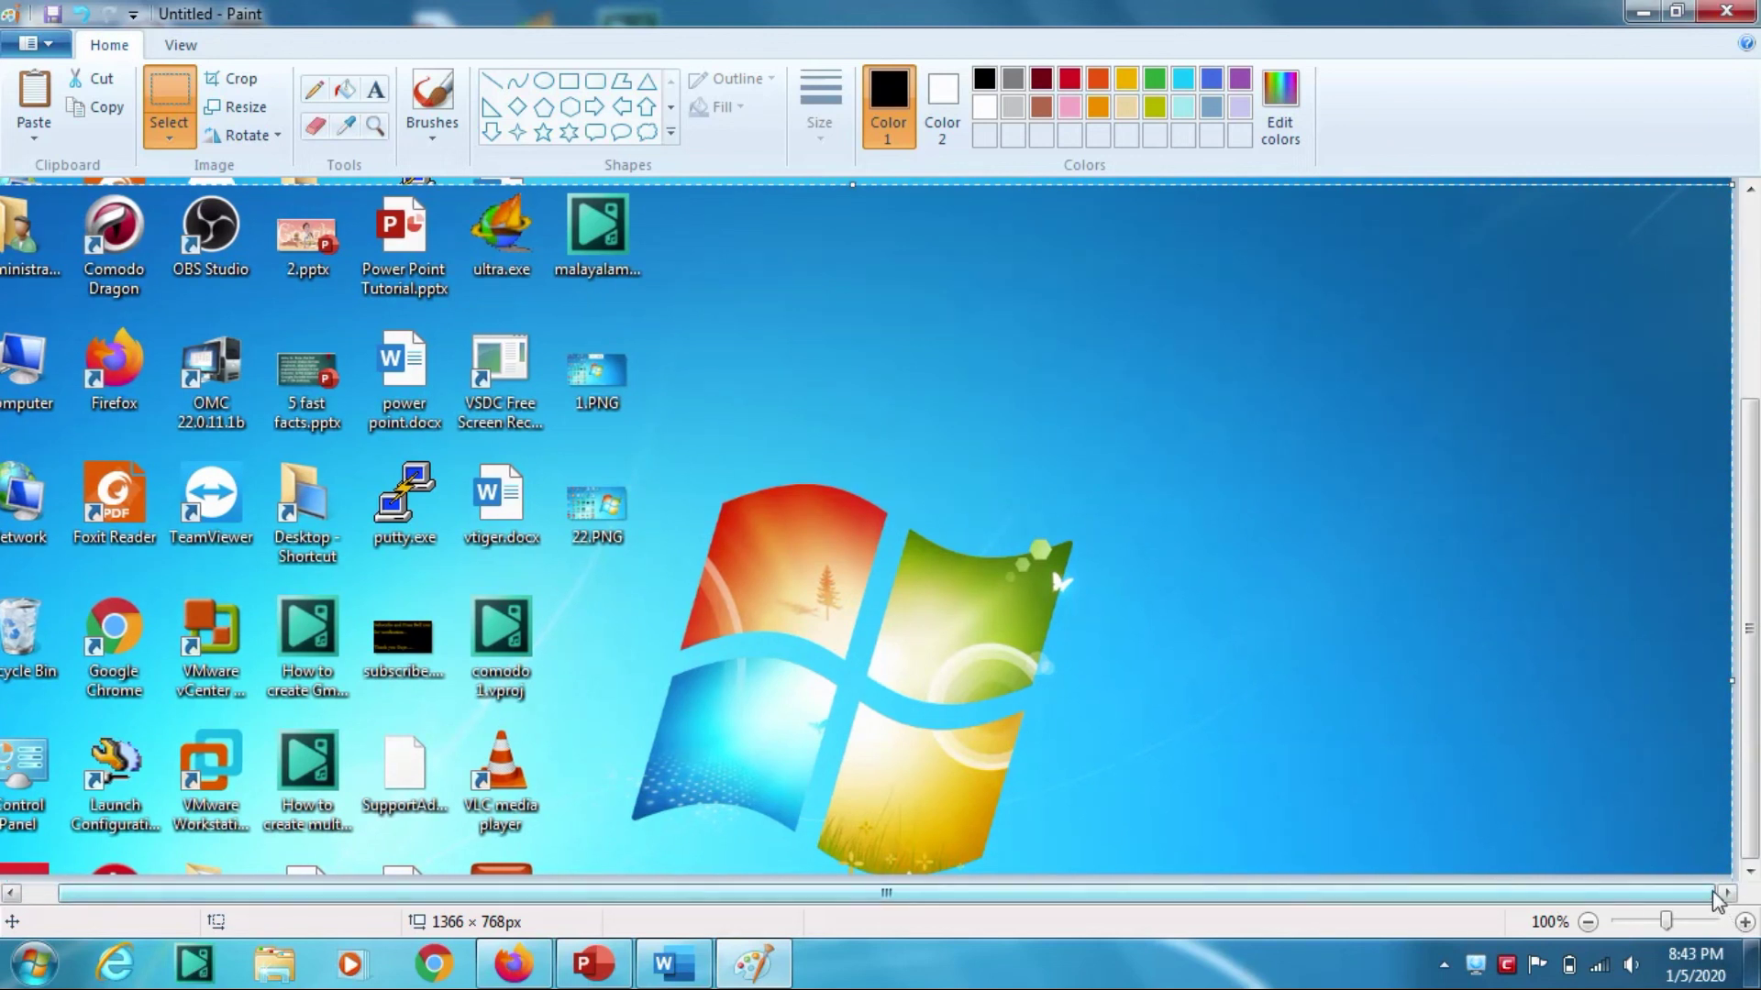
pyautogui.moveTo(1755, 684); pyautogui.dragTo(1755, 774)
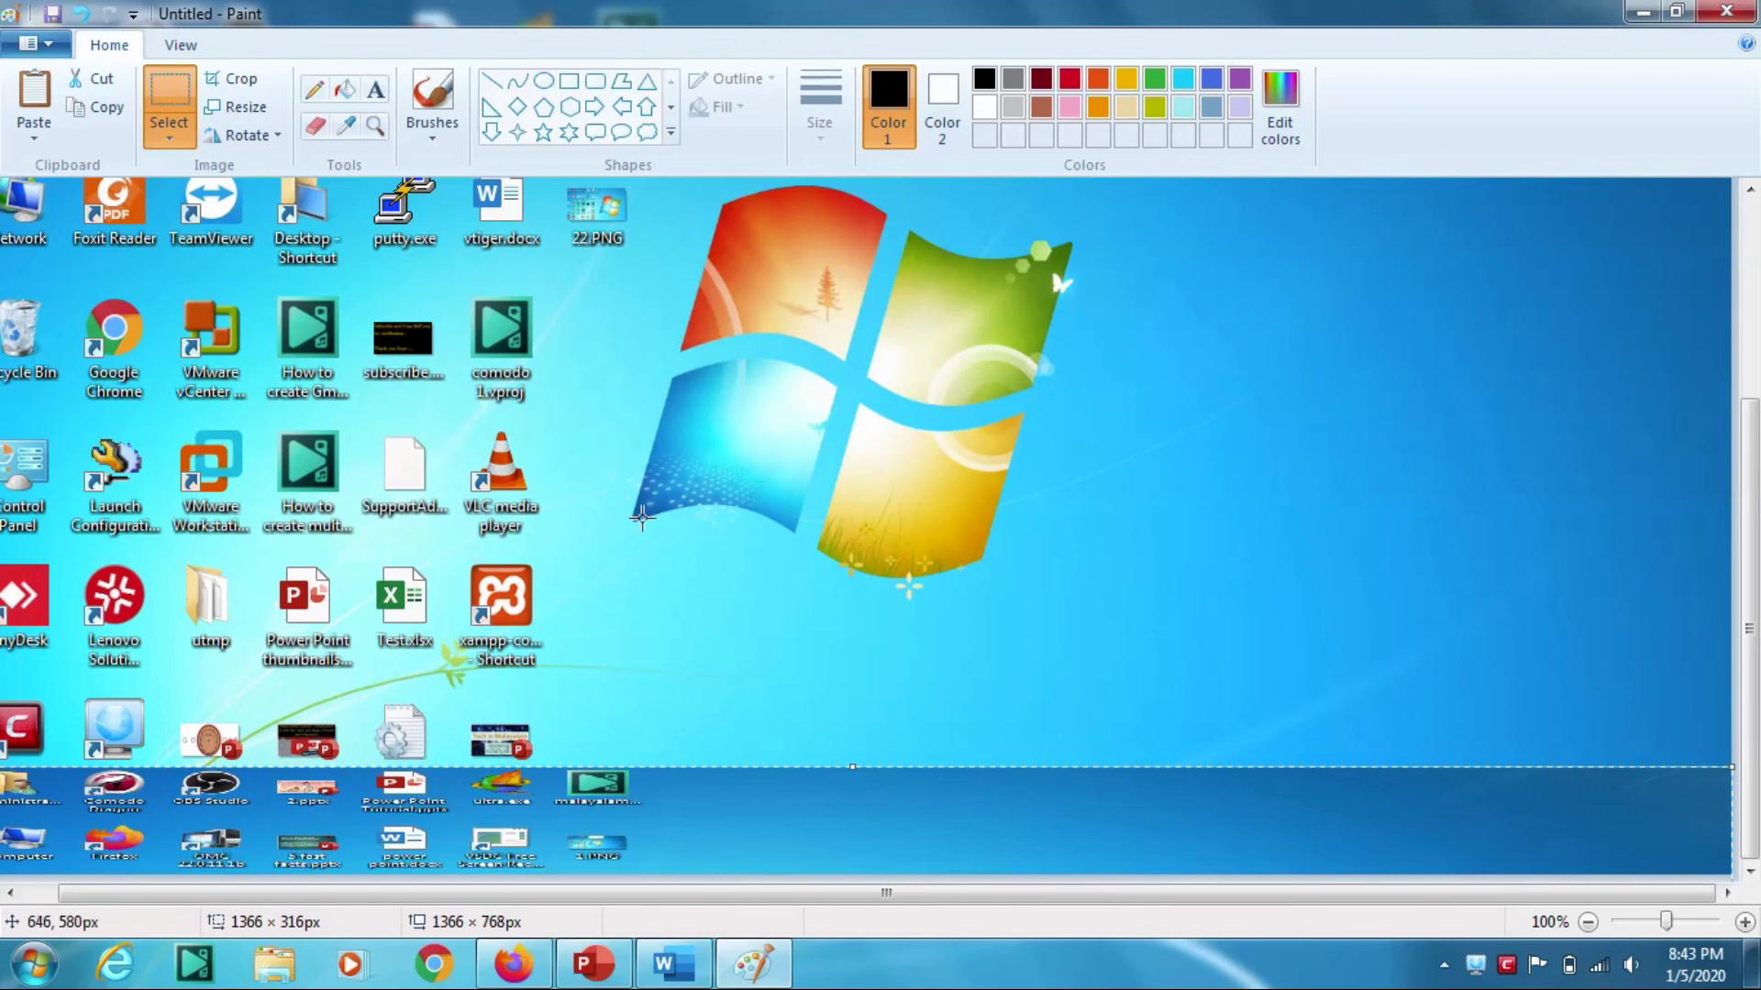
# Step: Close Paint with Don't Save and refresh the desktop twice
pyautogui.click(1753, 12)
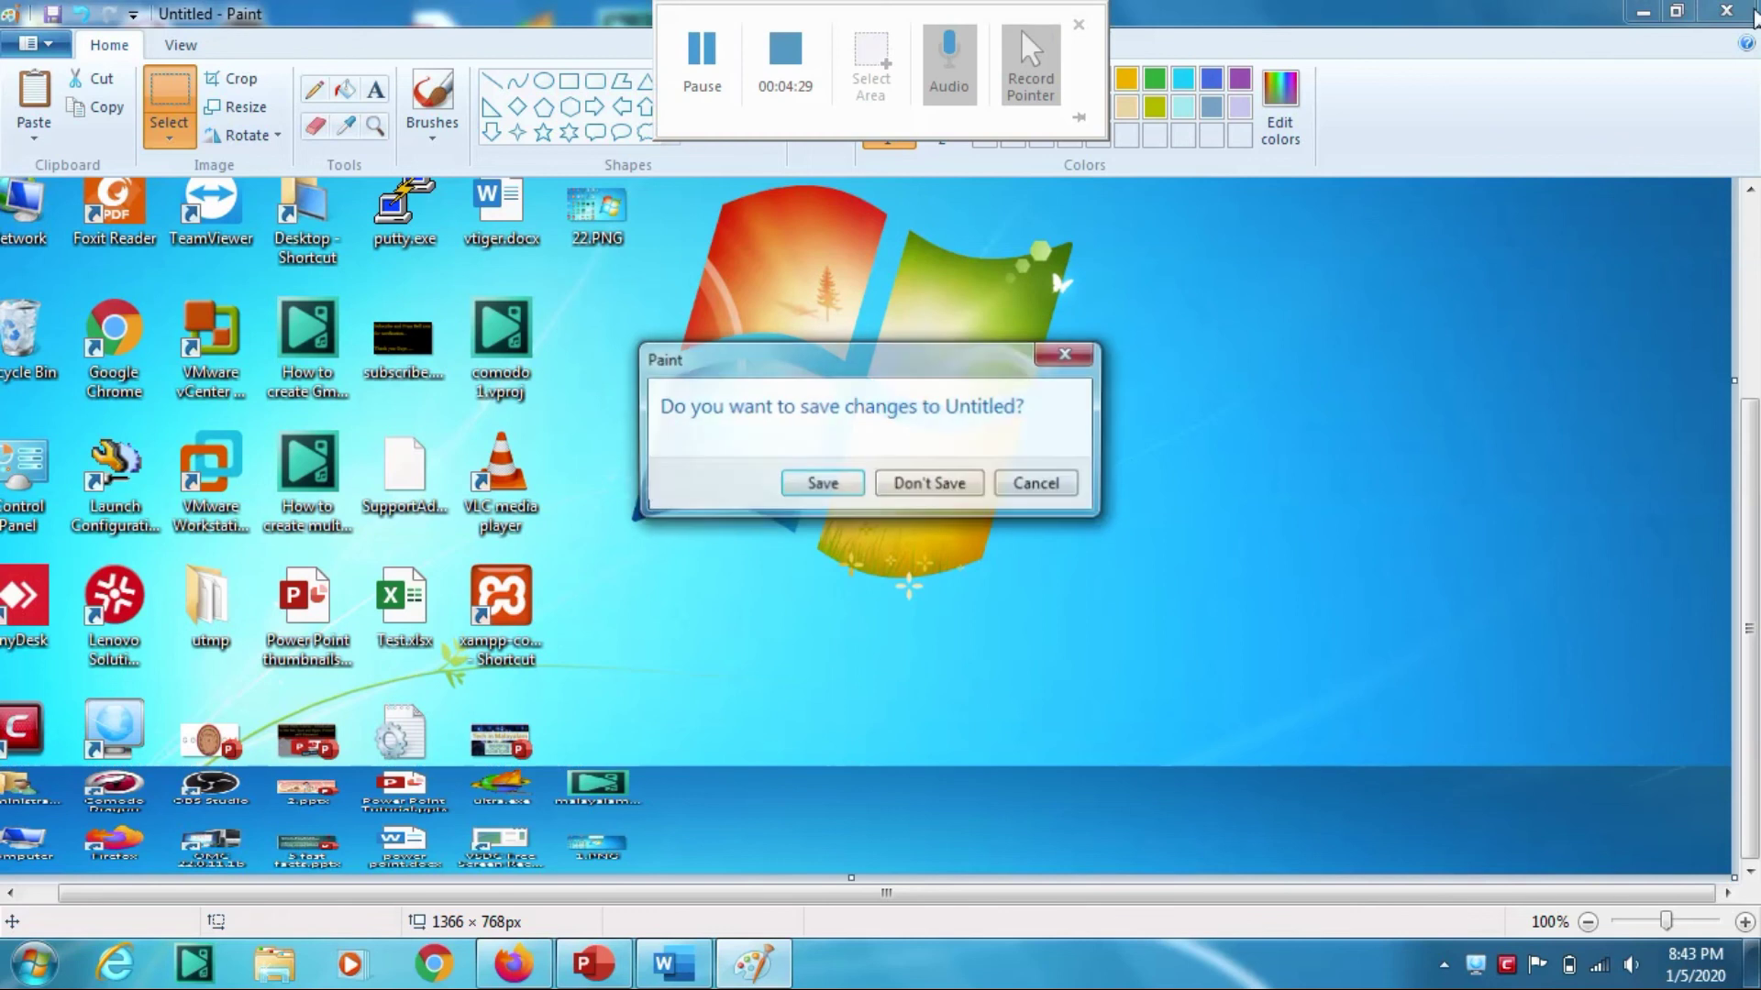
pyautogui.click(930, 484)
pyautogui.rightClick(920, 347)
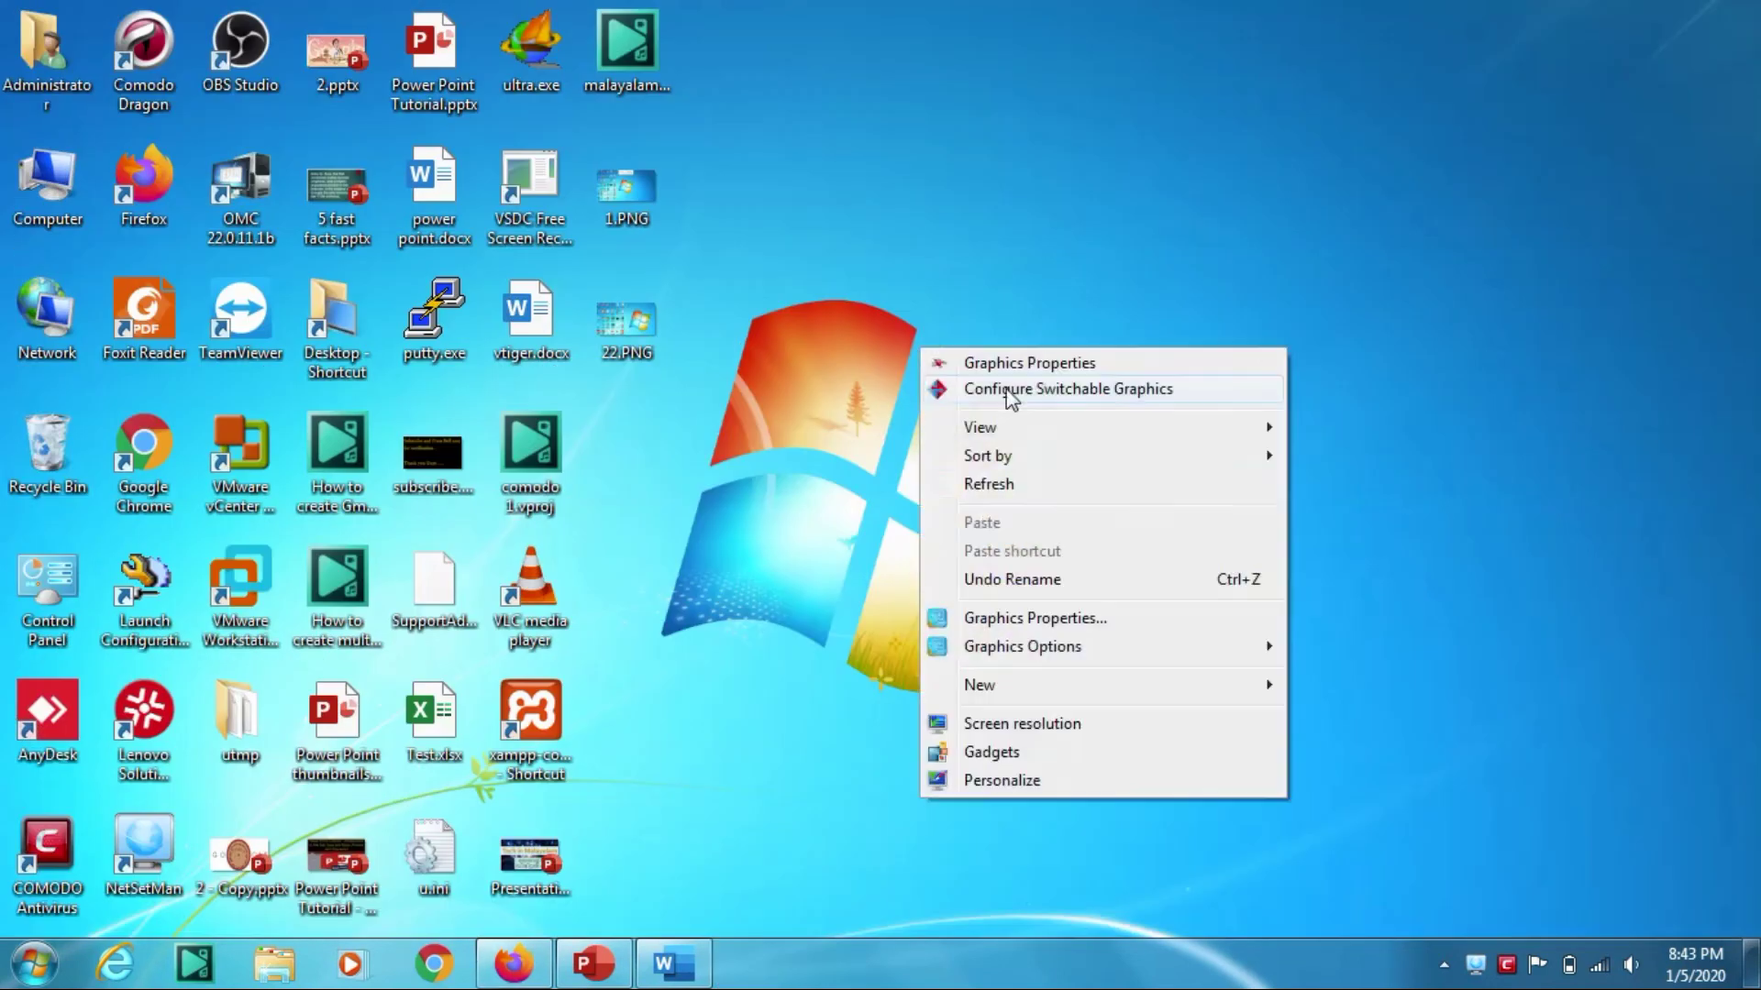
pyautogui.click(1076, 492)
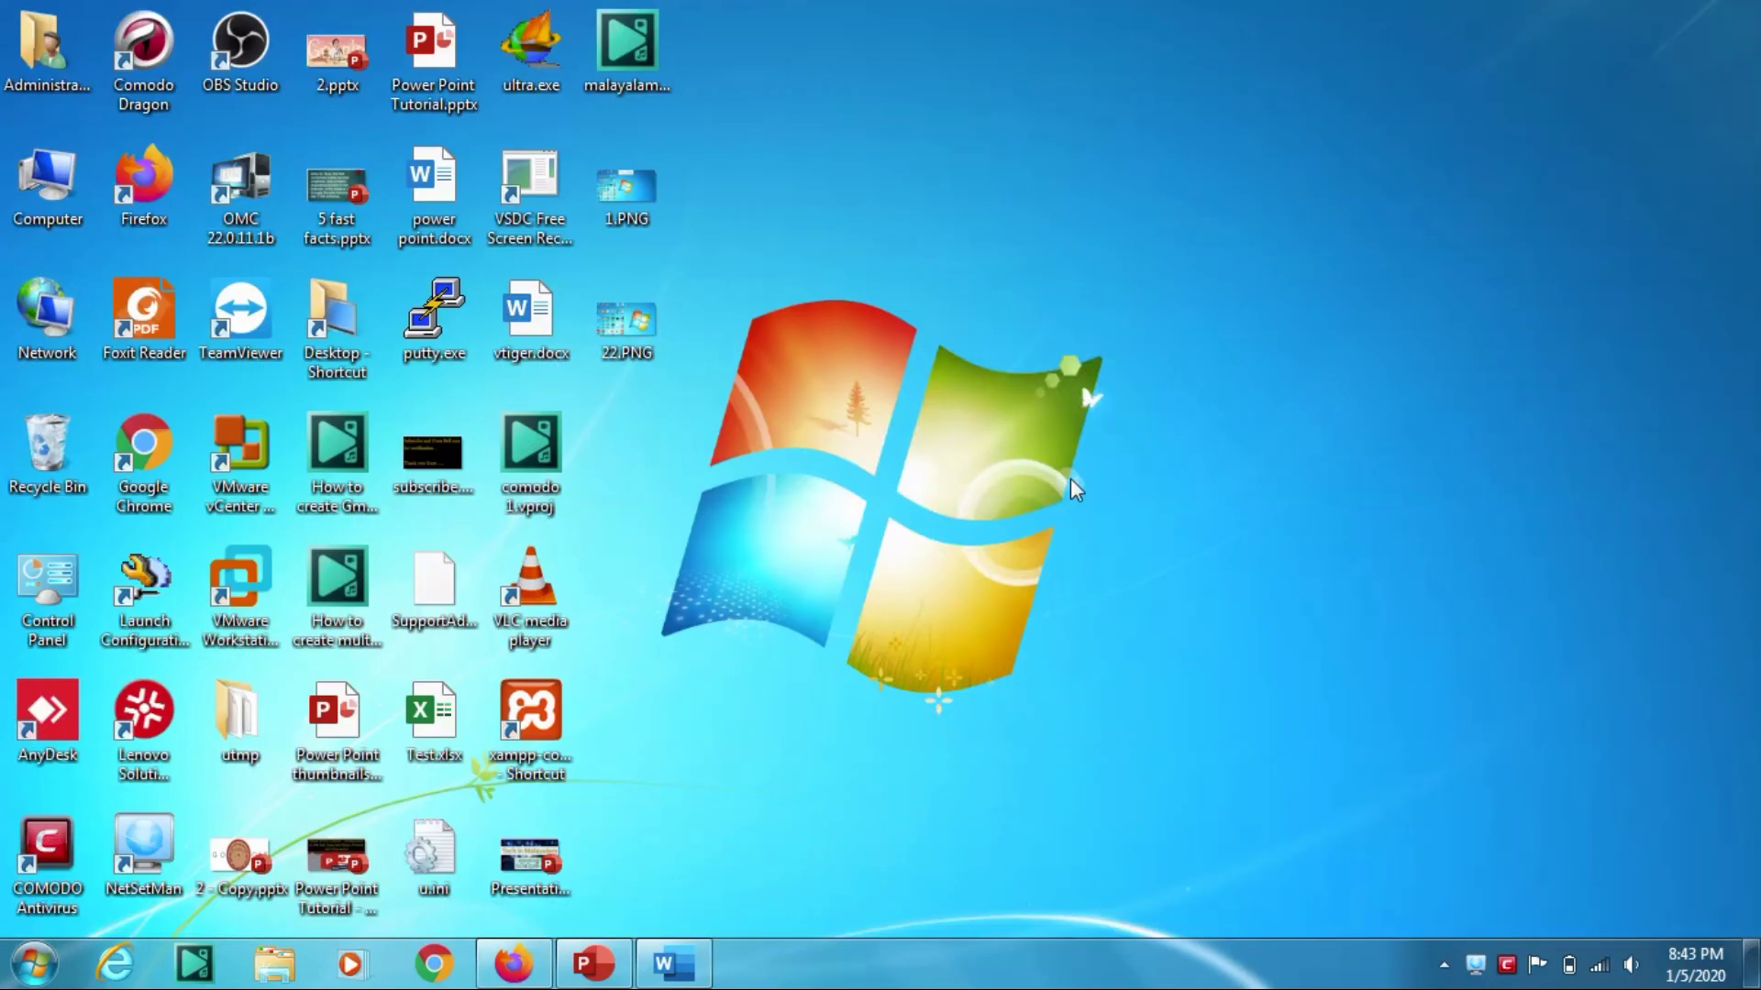
pyautogui.rightClick(949, 318)
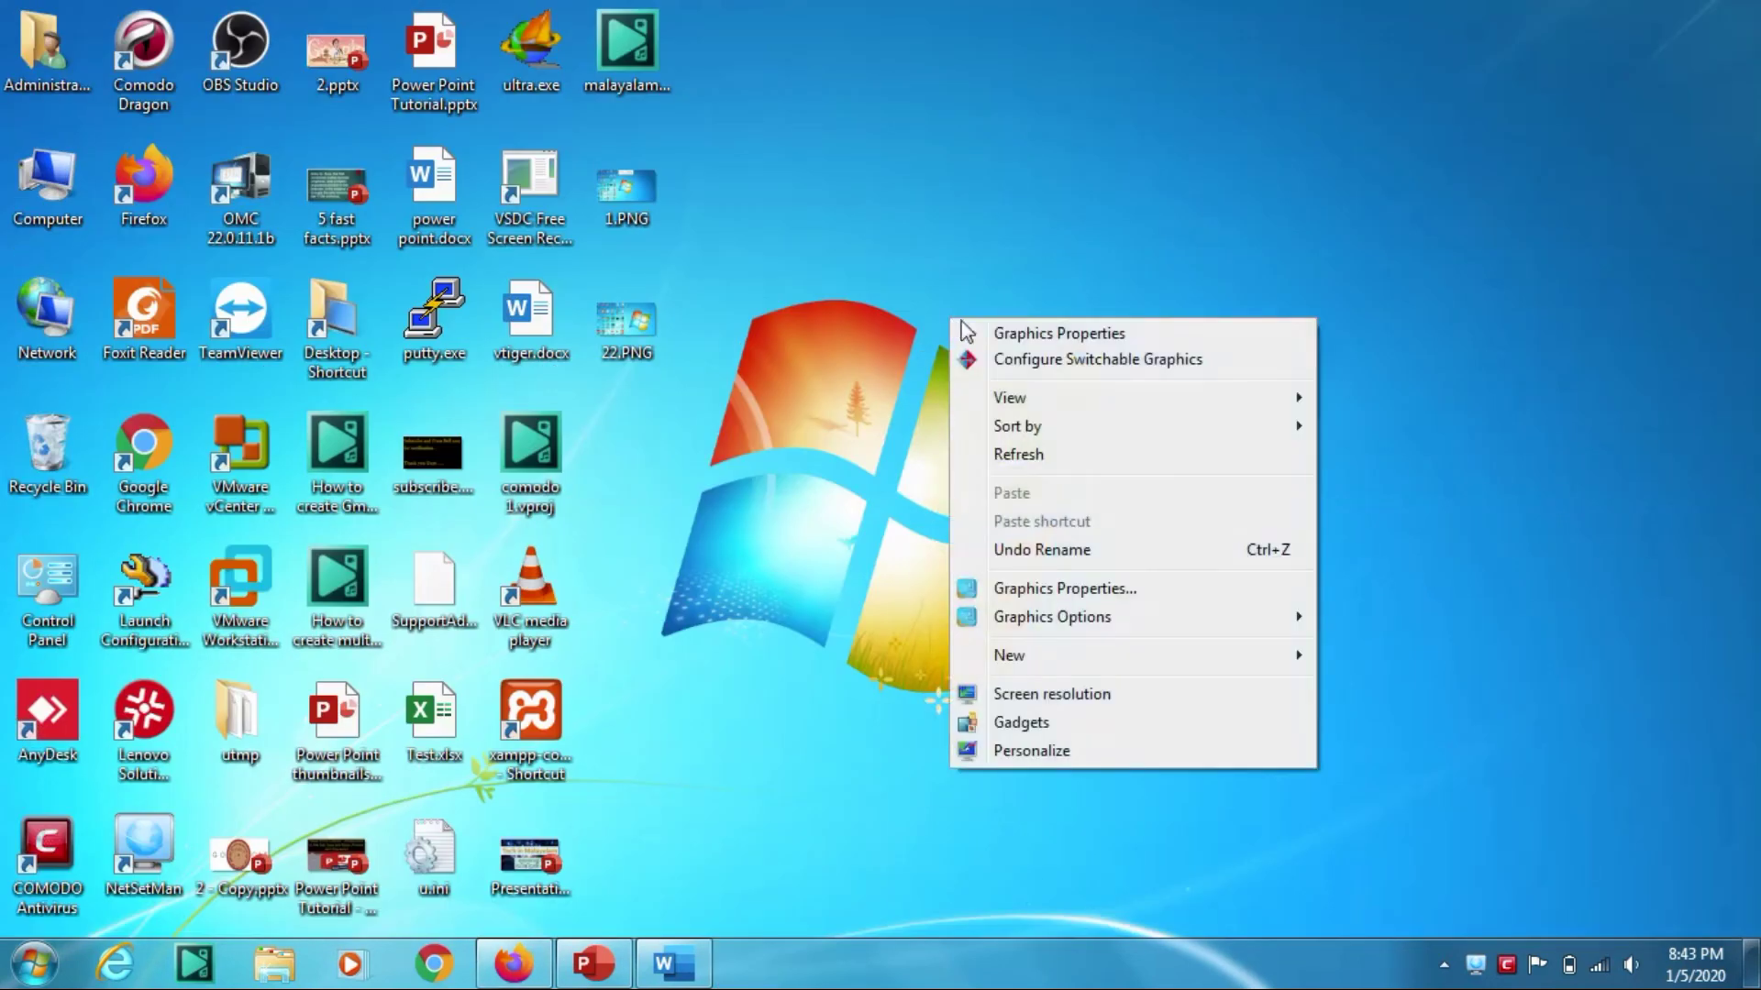
pyautogui.click(1096, 454)
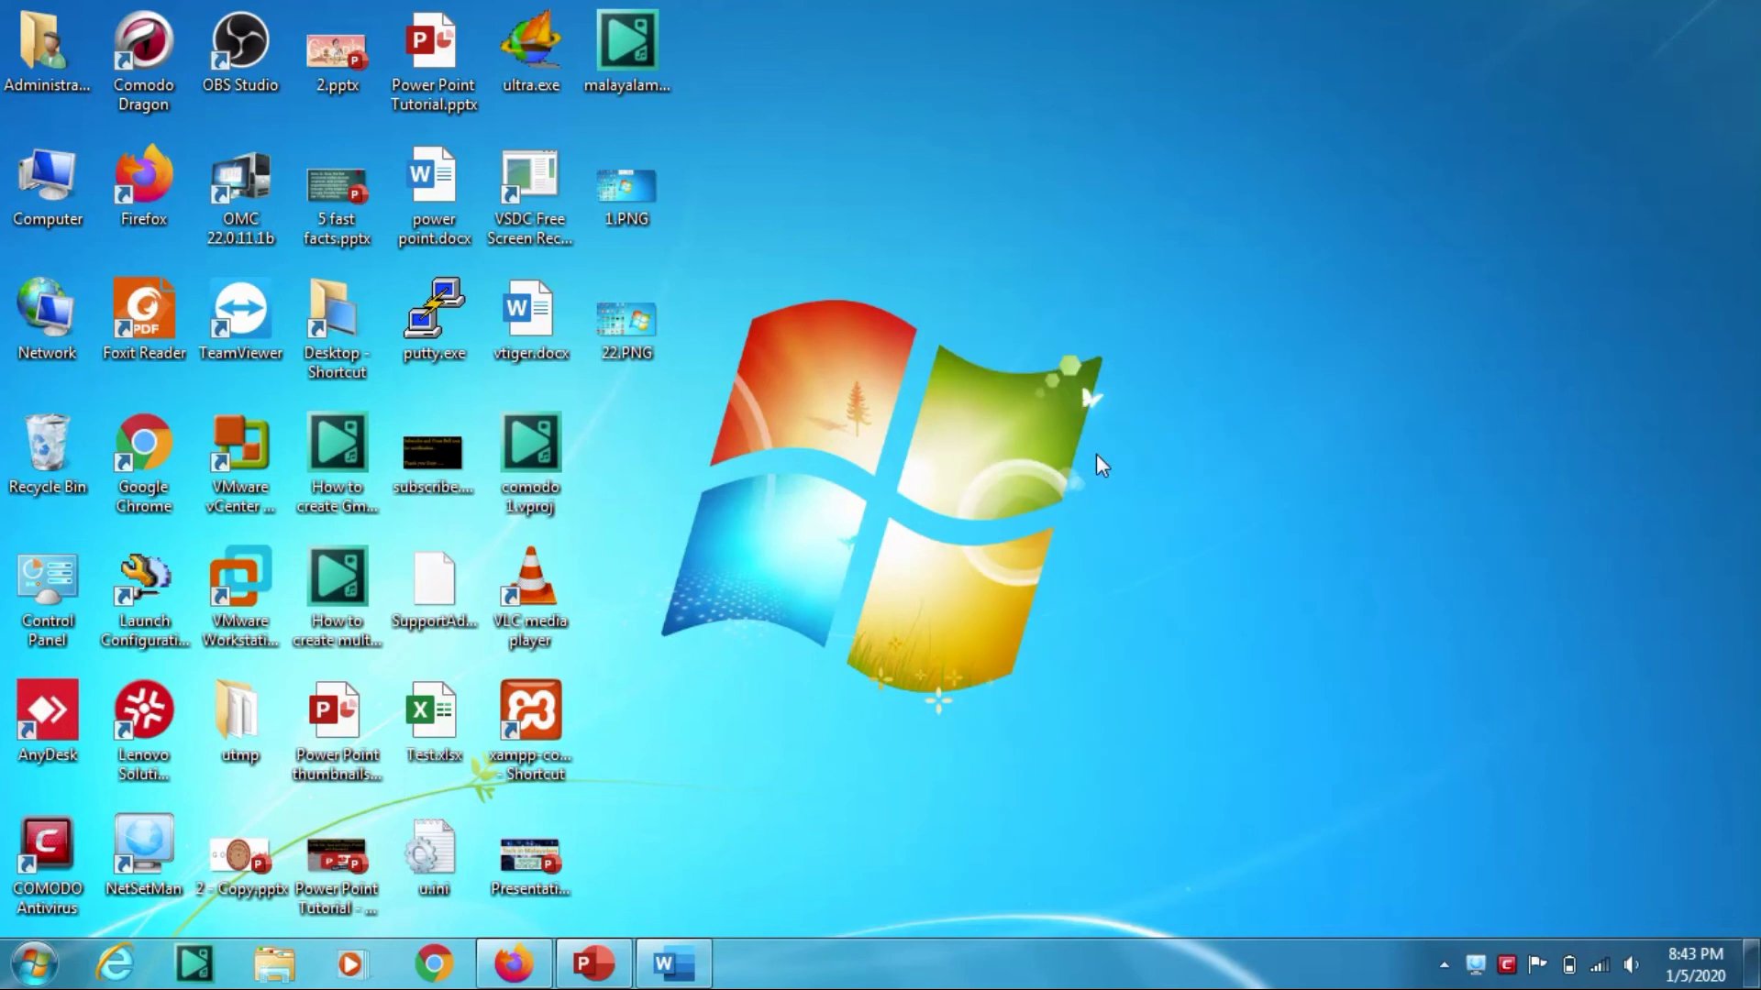